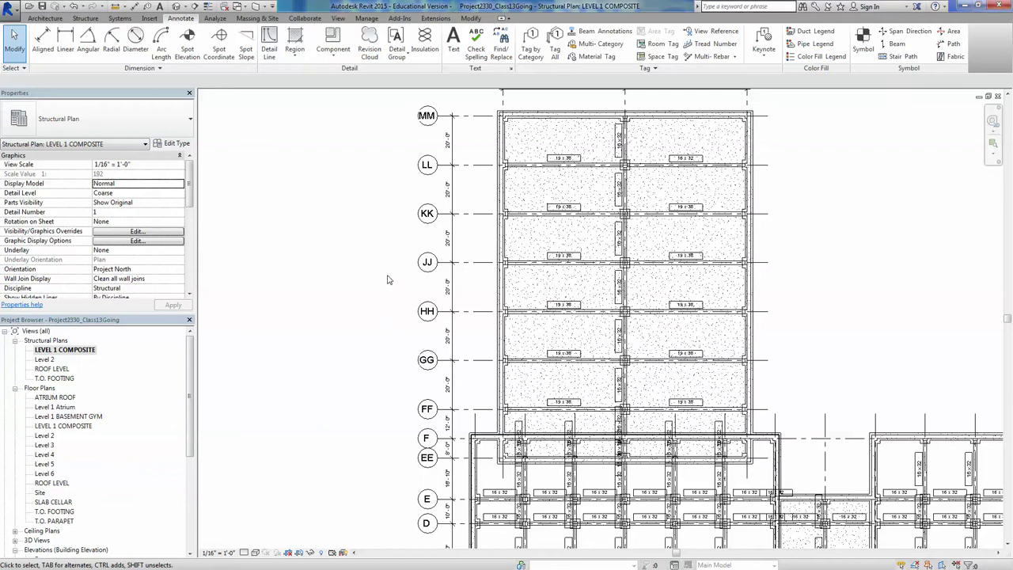
scroll(478, 294, "up", 4)
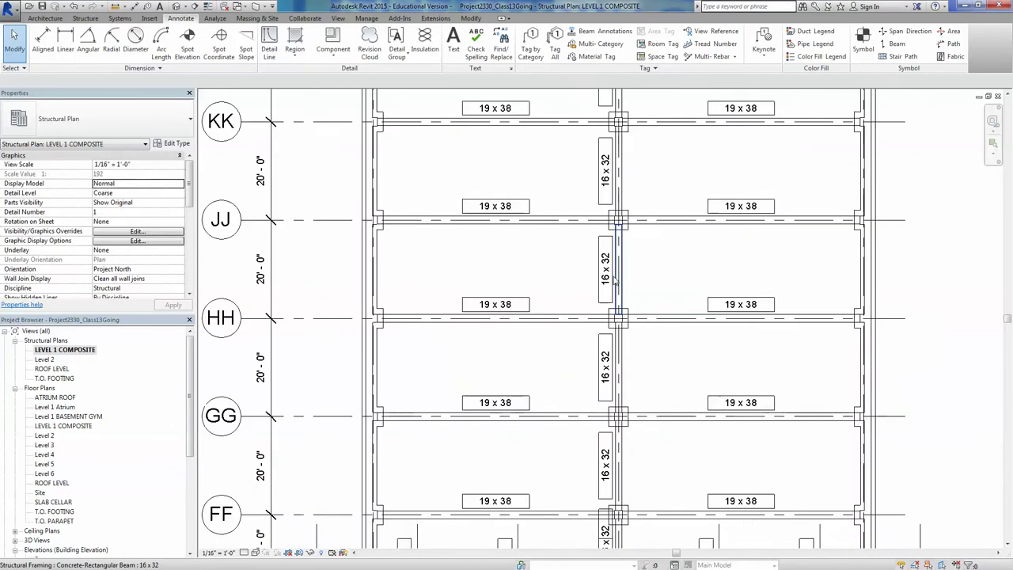
scroll(587, 375, "down", 3)
scroll(587, 374, "up", 3)
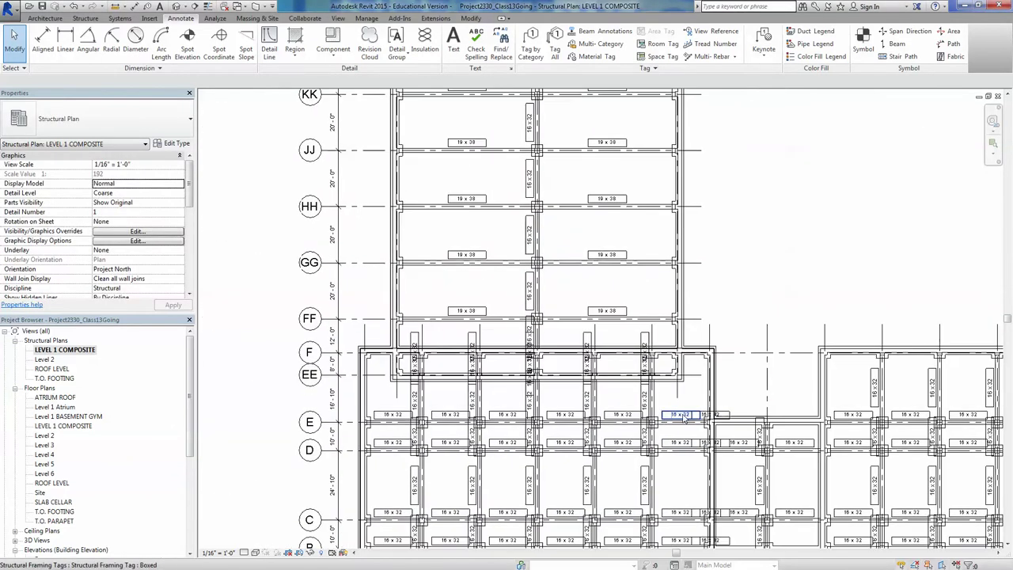
scroll(546, 380, "down", 3)
scroll(546, 380, "down", 1)
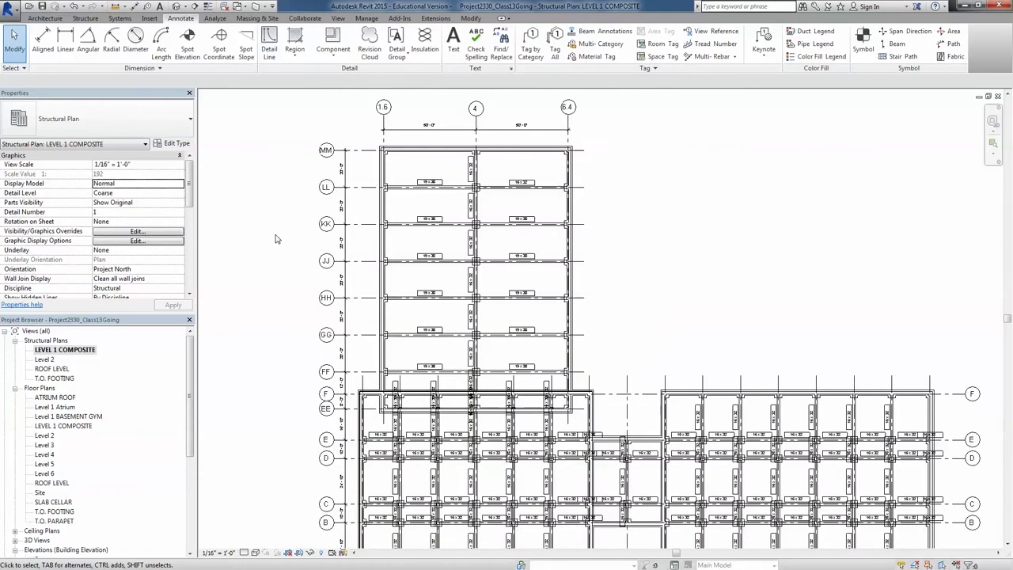
Duplicate the type of the centre beam between grids MM and LL, consult the Rule of 16 sizing slide, and name the copy 8 x 16.
scroll(473, 111, "up", 4)
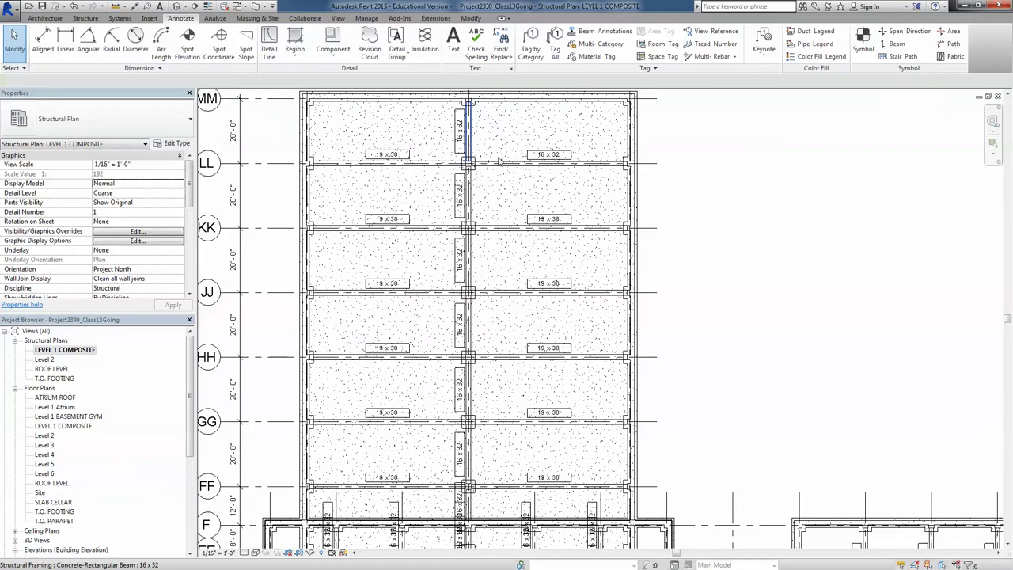
left_click(514, 155)
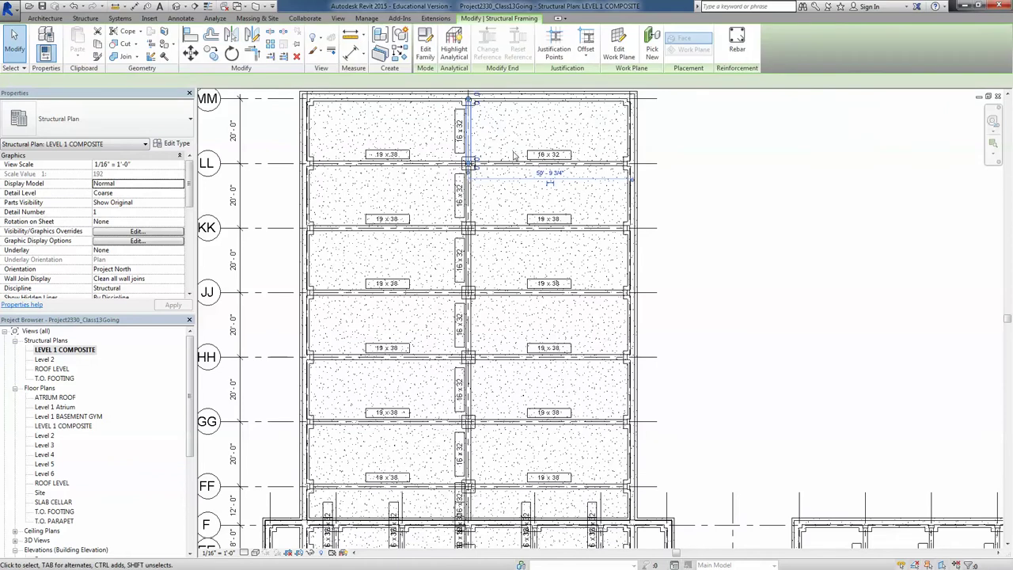
left_click(174, 144)
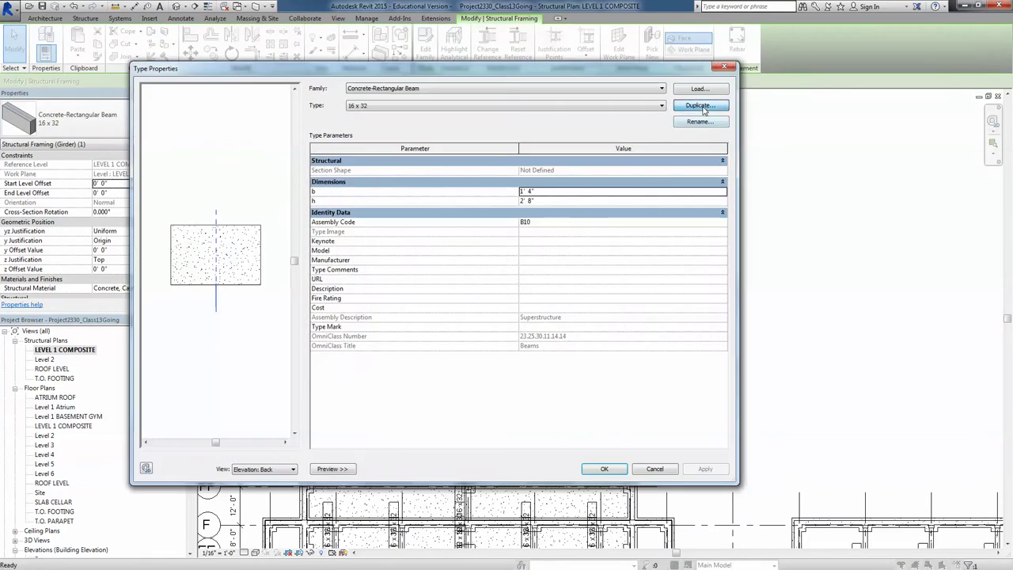
left_click(701, 106)
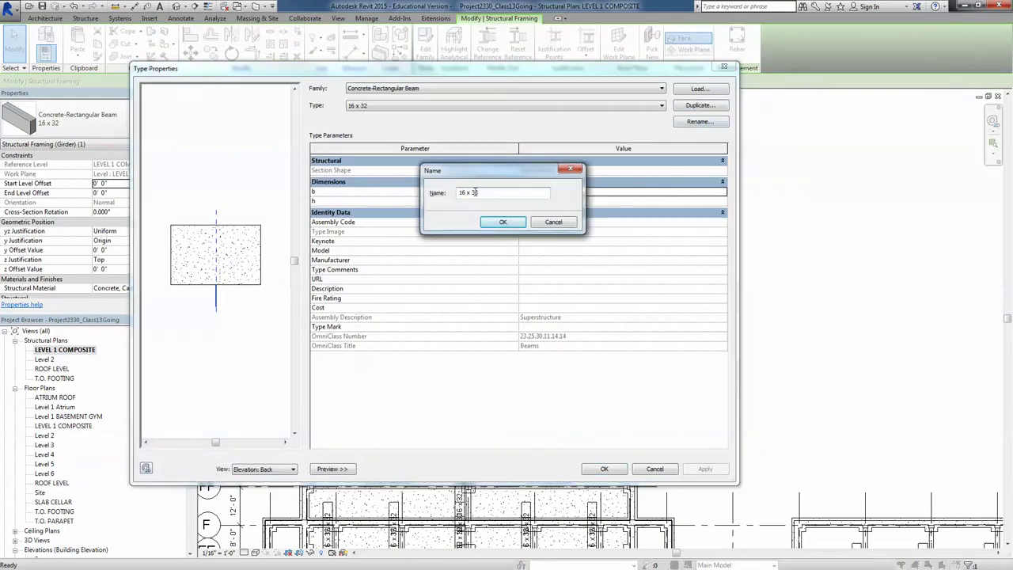
left_click(486, 261)
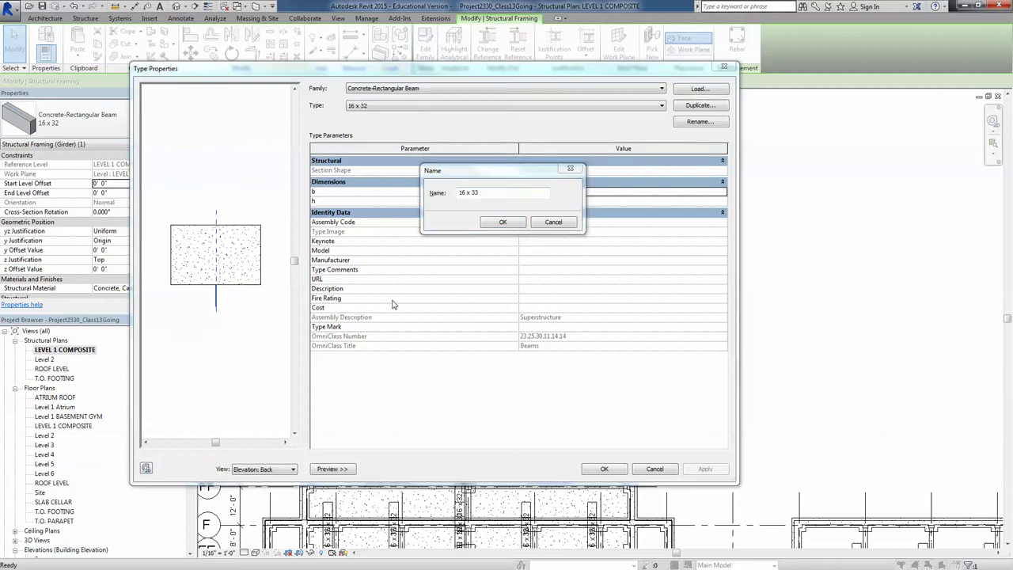
key("alt+Tab")
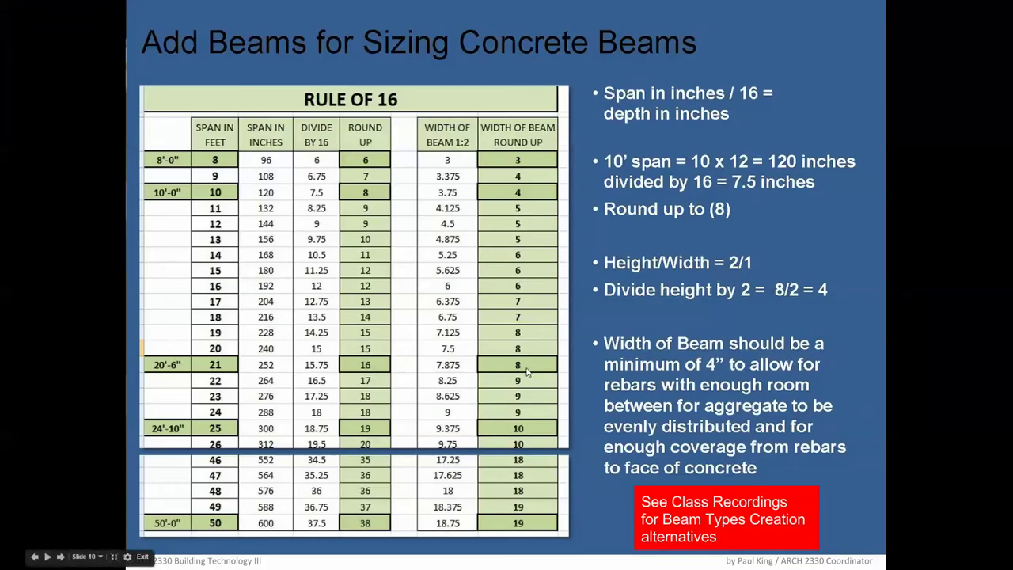
key("alt+Tab")
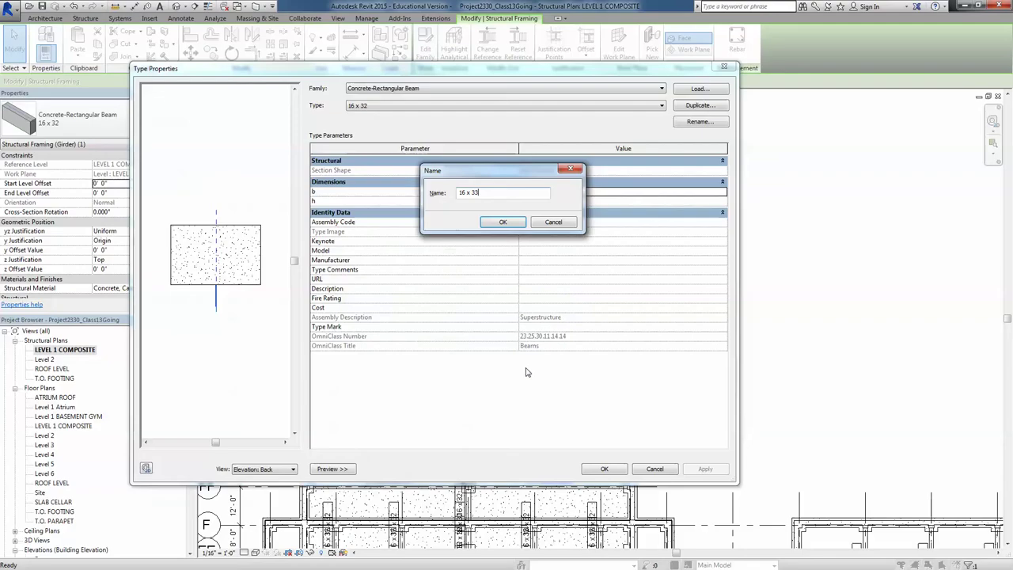
double_click(460, 192)
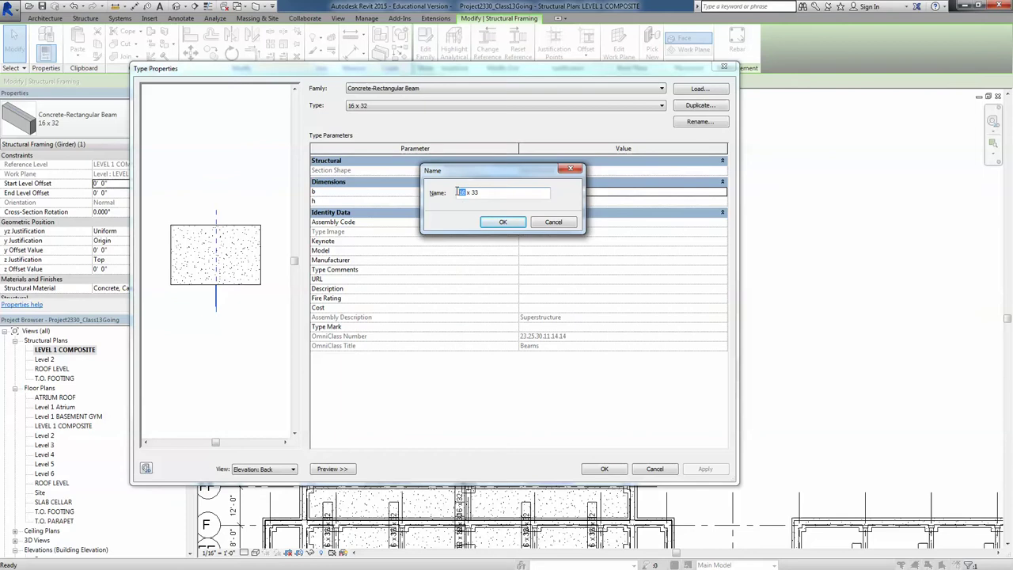
type("8 x 16")
left_click(502, 221)
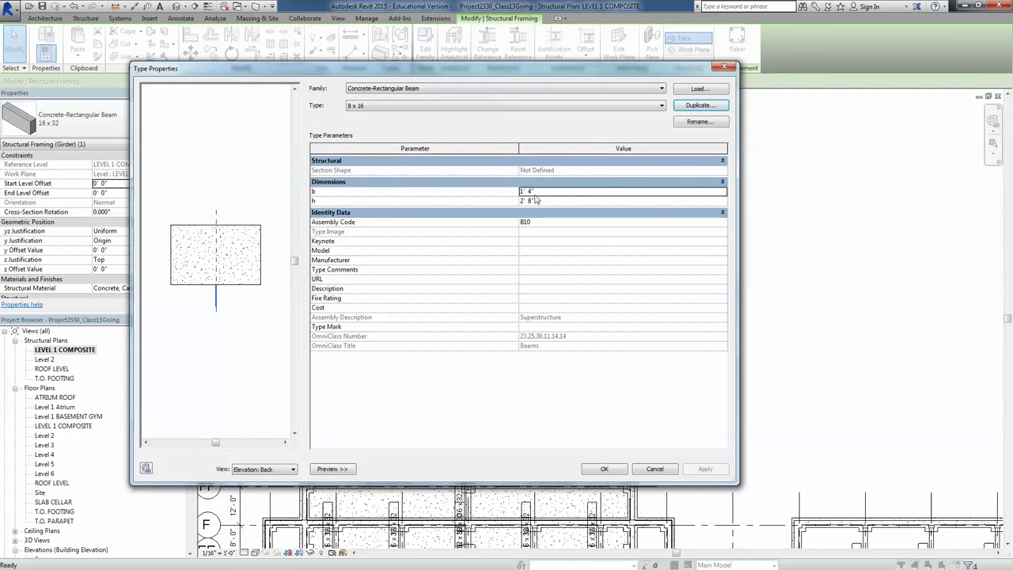
Set the 8 x 16 beam type's b to 8" and h to 16", and apply it to the selected centre beam.
left_click(496, 194)
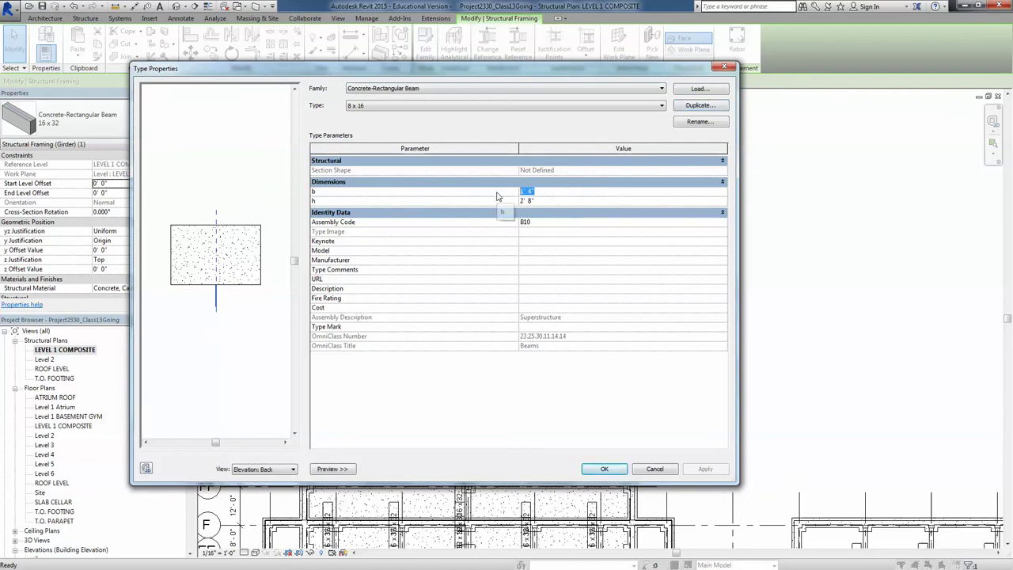
type("8")
left_click(511, 199)
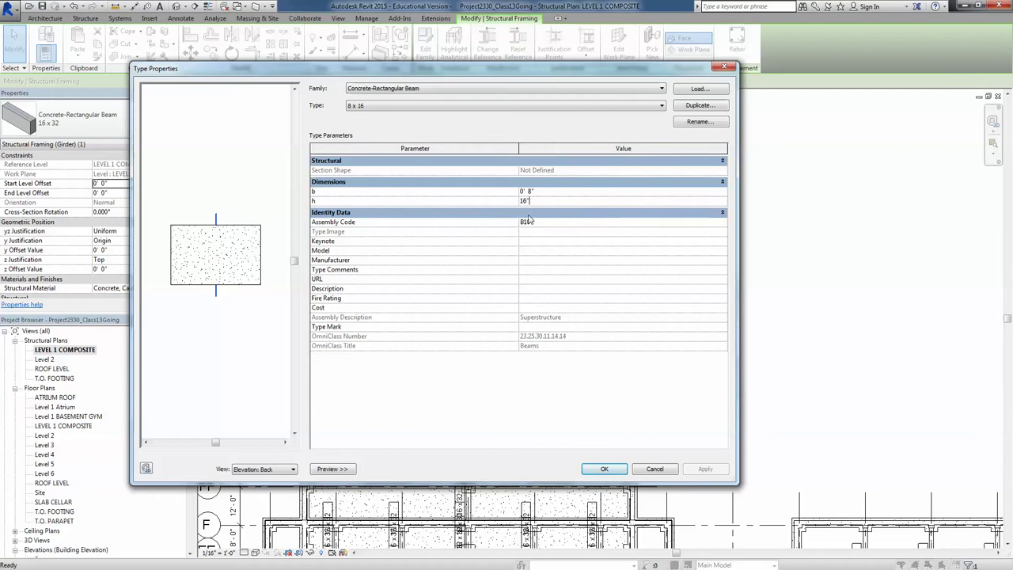
type("16\"")
key("Return")
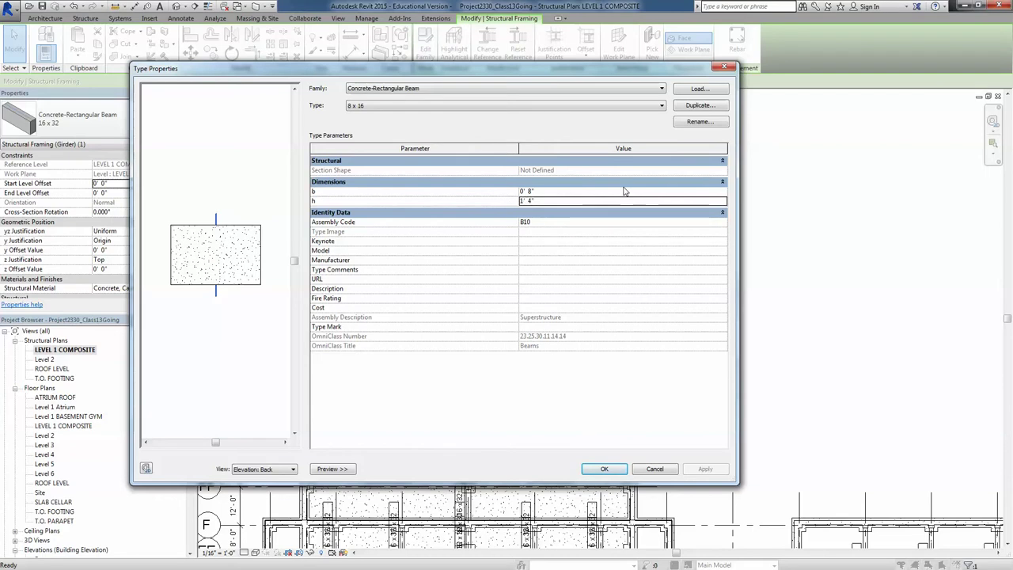
left_click(603, 468)
scroll(473, 134, "up", 3)
scroll(474, 134, "down", 2)
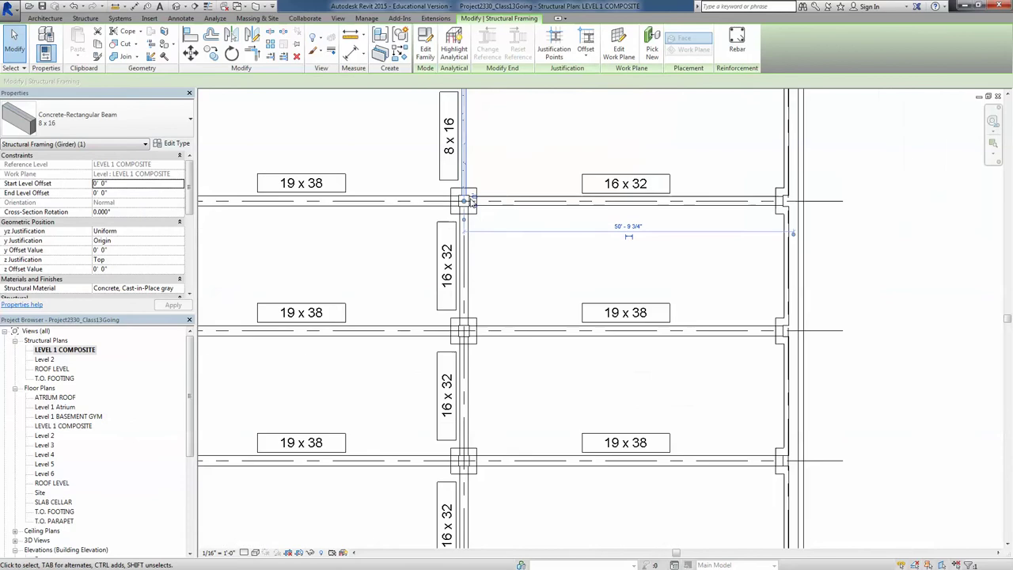
key("Escape")
Change the six remaining centre-line beams between grids LL and F to the Concrete-Rectangular Beam 8 x 16 type.
left_click(468, 286)
scroll(467, 115, "down", 2)
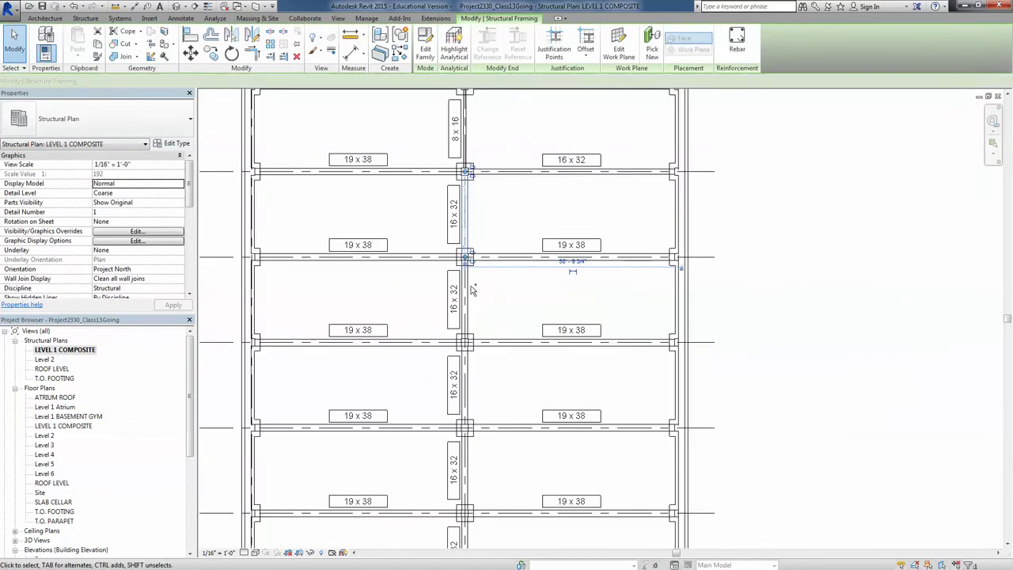
left_click(469, 291, "ctrl")
left_click(467, 368, "ctrl")
scroll(468, 368, "down", 1)
middle_click_drag(486, 340, 486, 243)
left_click(468, 355, "ctrl")
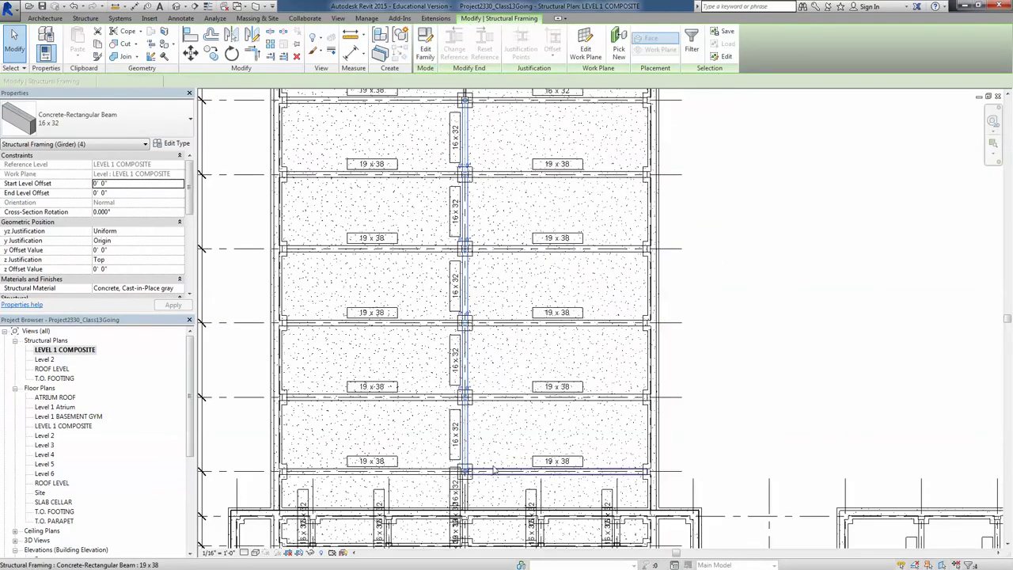
scroll(467, 412, "down", 1)
scroll(463, 387, "up", 3)
left_click(459, 372, "ctrl")
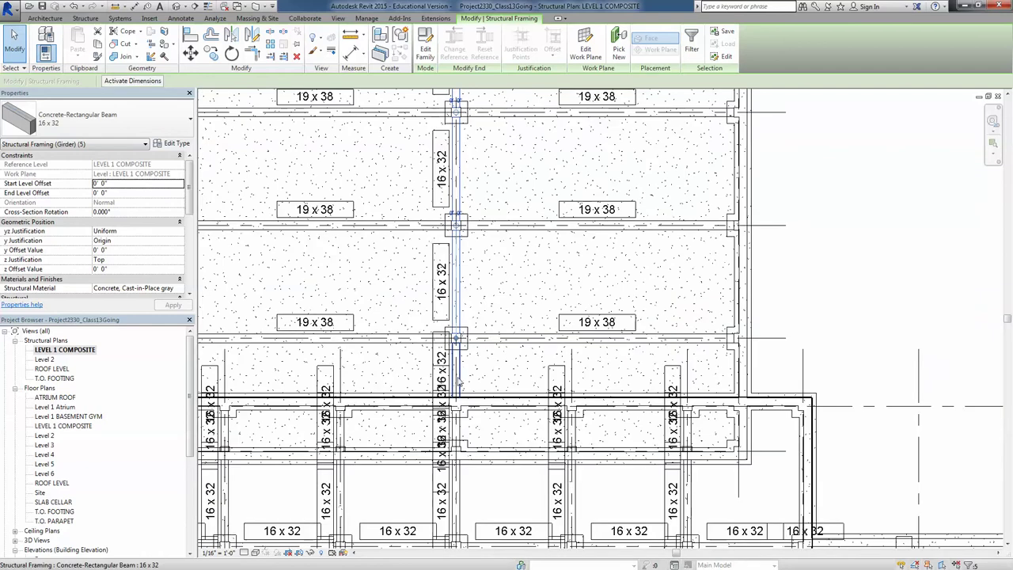
left_click(458, 381, "ctrl")
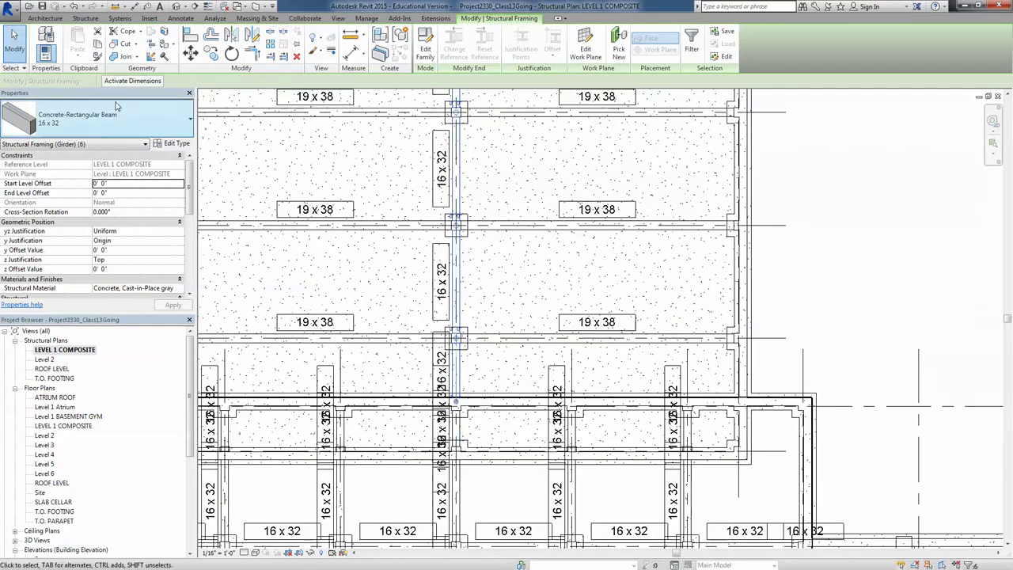
left_click(133, 127)
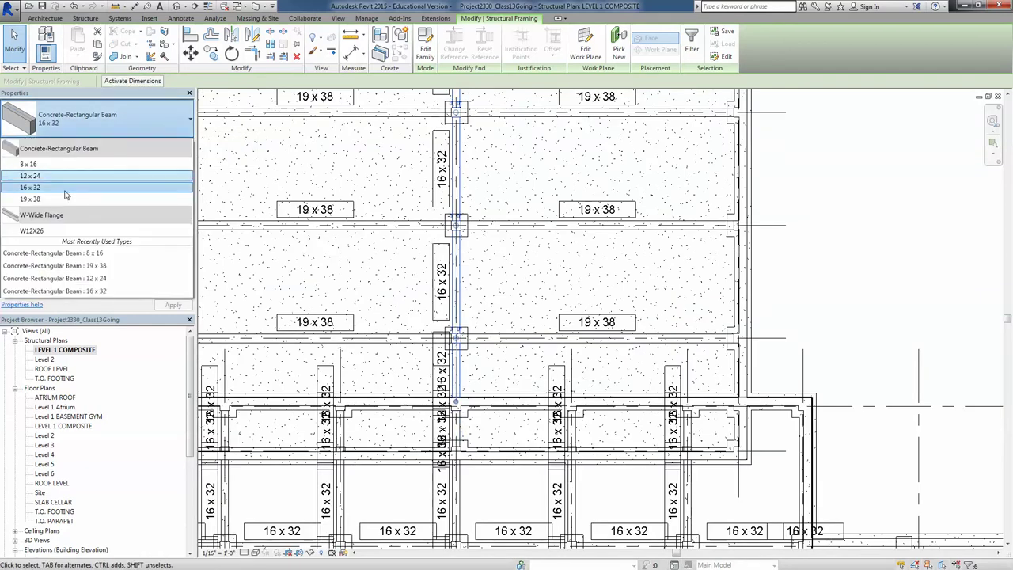
left_click(32, 165)
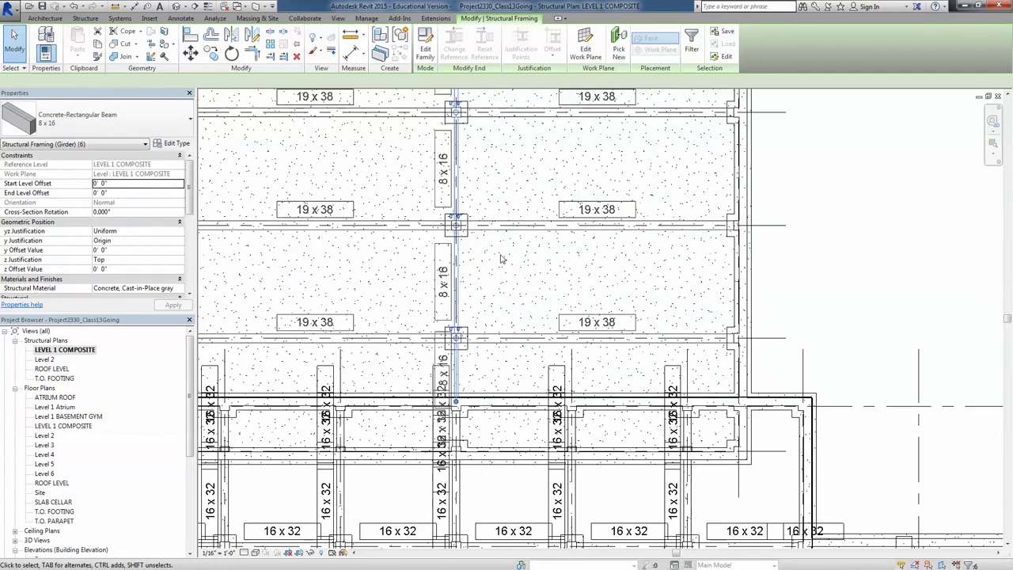
scroll(500, 256, "down", 5)
middle_click_drag(731, 248, 641, 248)
left_click(733, 319)
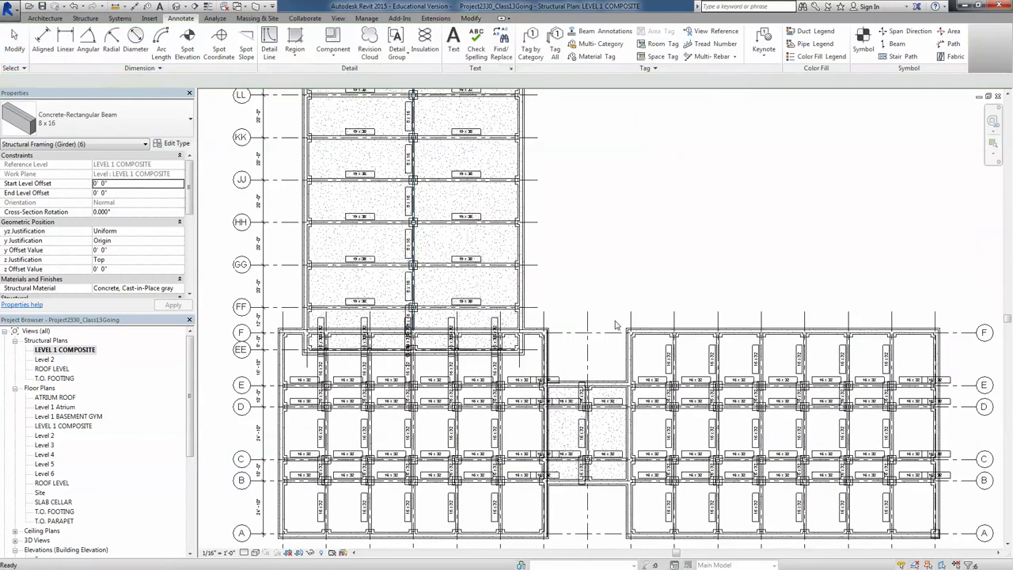
Add an aligned dimension string across grids F, E, D, C, B and A, between grid 16 and the grid bubbles.
middle_click_drag(973, 475, 630, 285)
scroll(589, 236, "up", 3)
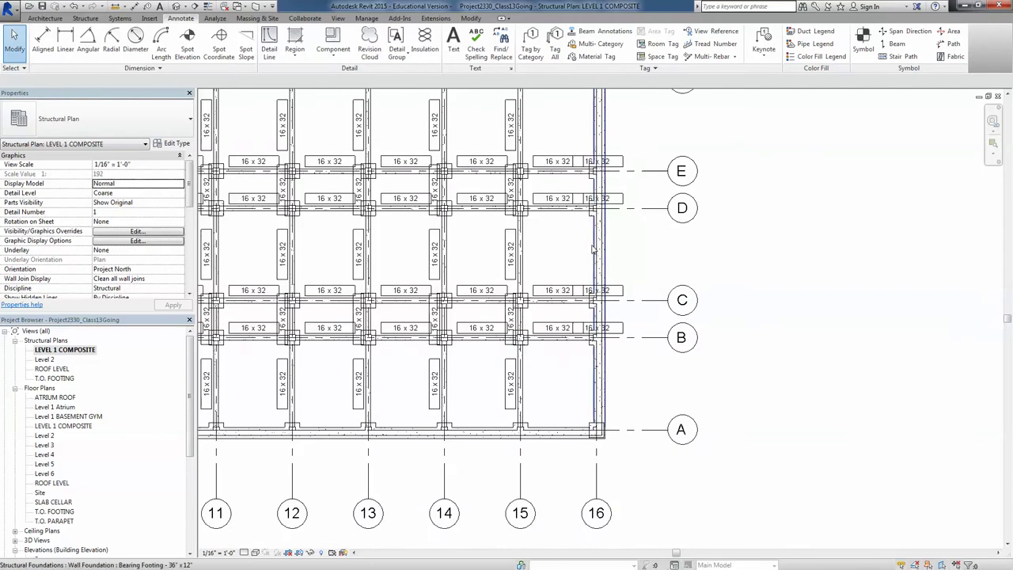
scroll(625, 240, "up", 2)
scroll(626, 241, "down", 2)
key("d")
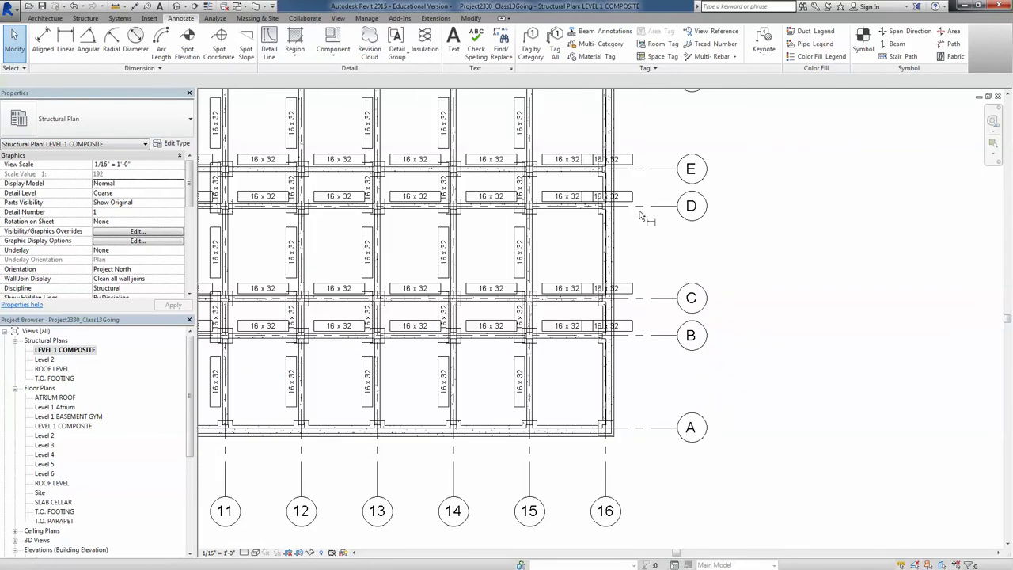
key("i")
scroll(655, 212, "down", 2)
left_click(654, 183)
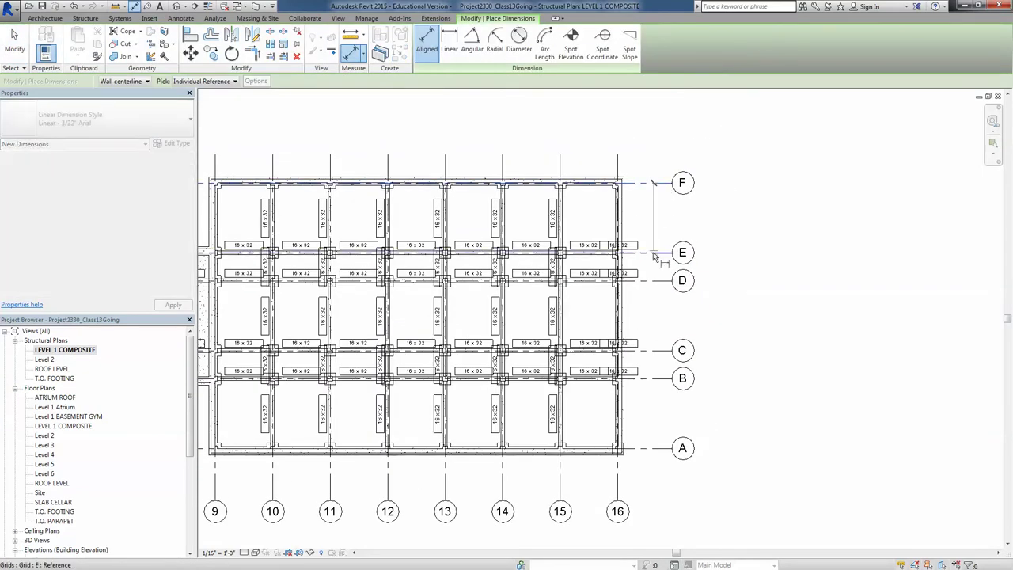
left_click(653, 252)
left_click(654, 280)
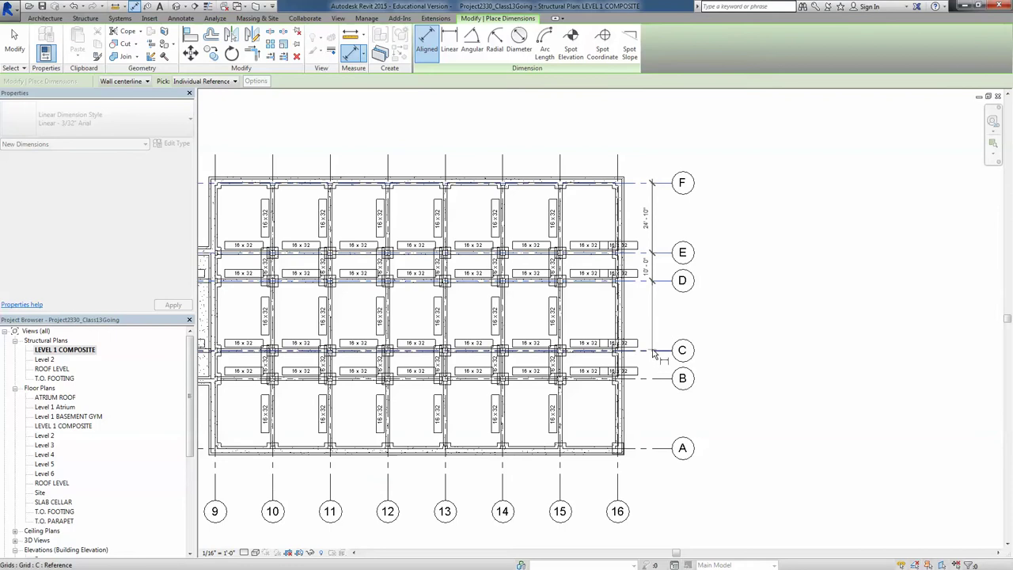
left_click(656, 350)
left_click(655, 378)
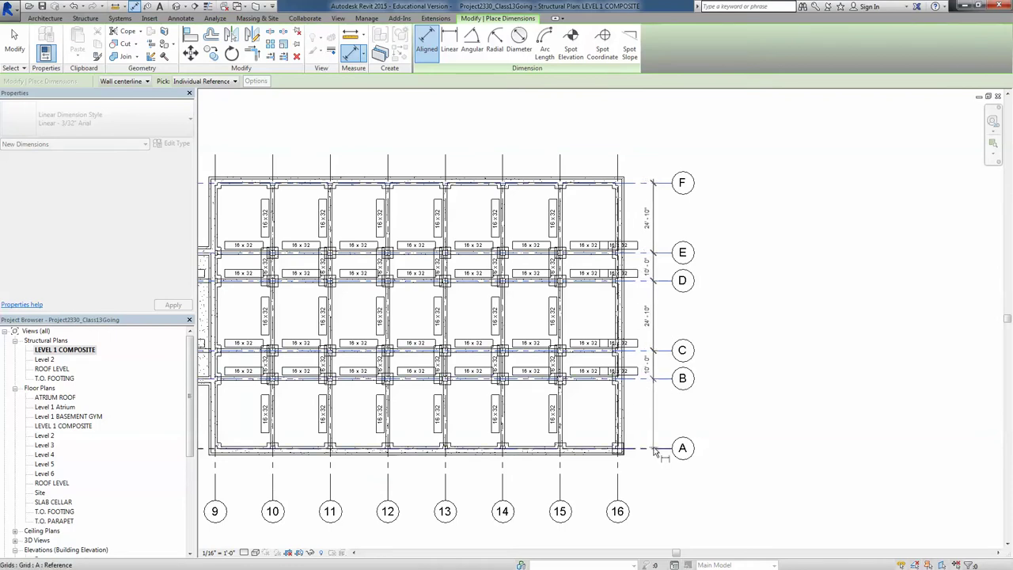
left_click(653, 448)
left_click(650, 431)
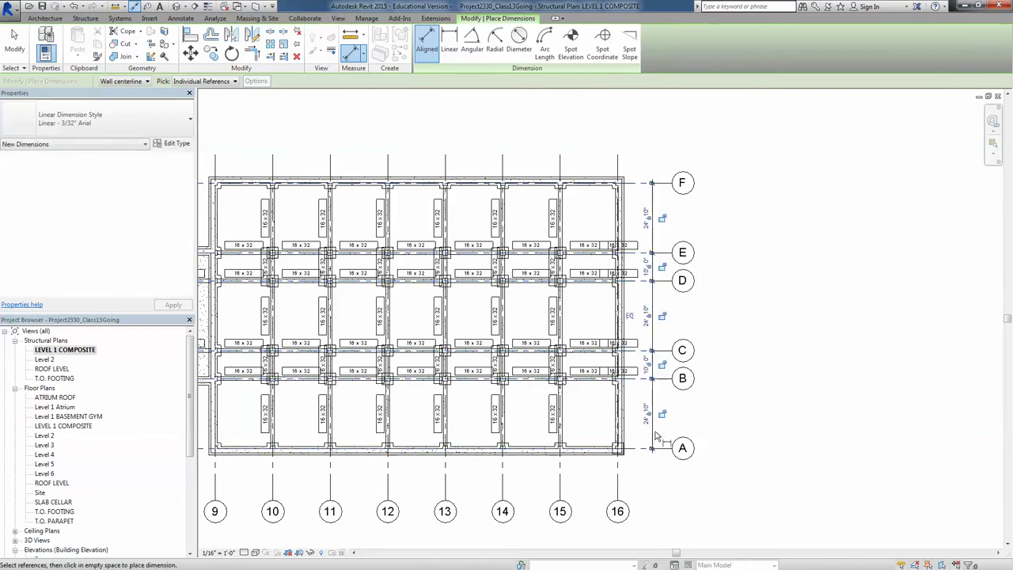
scroll(649, 421, "up", 2)
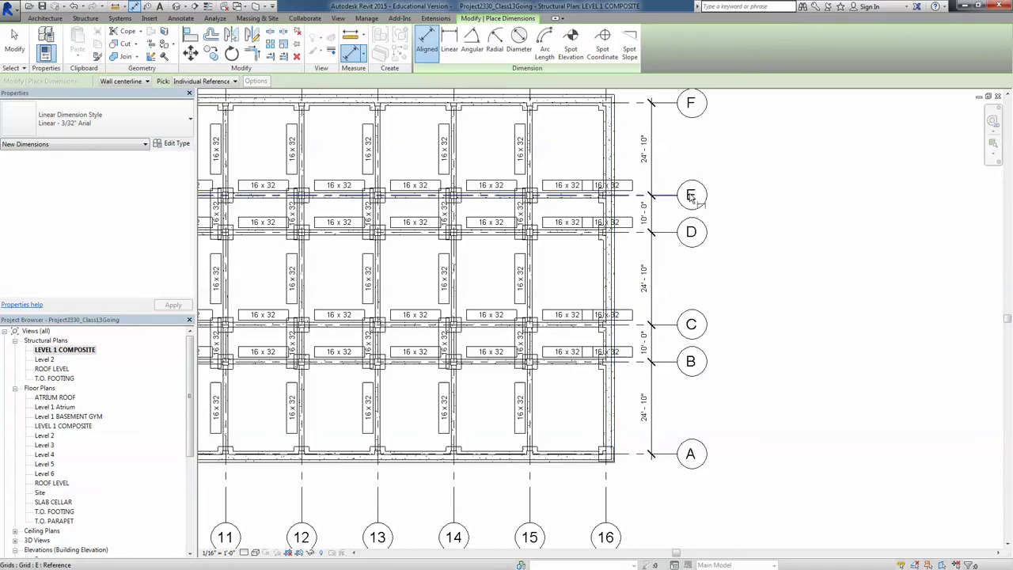
key("Escape")
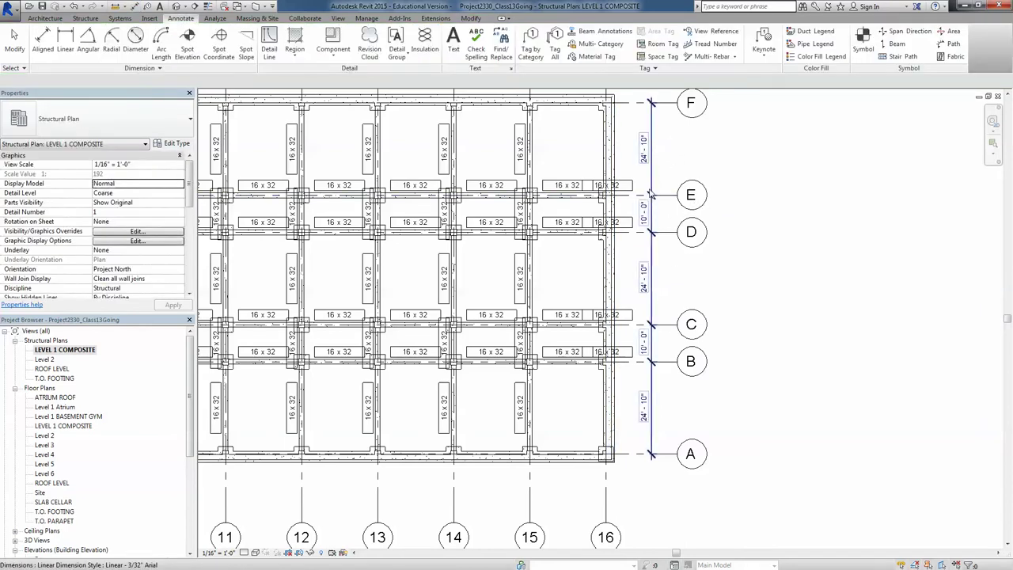
Duplicate the 16 x 32 type of the beam on grid 15 between grids E and D, naming the copy 4 x 8.
scroll(647, 237, "up", 2)
scroll(646, 314, "down", 3)
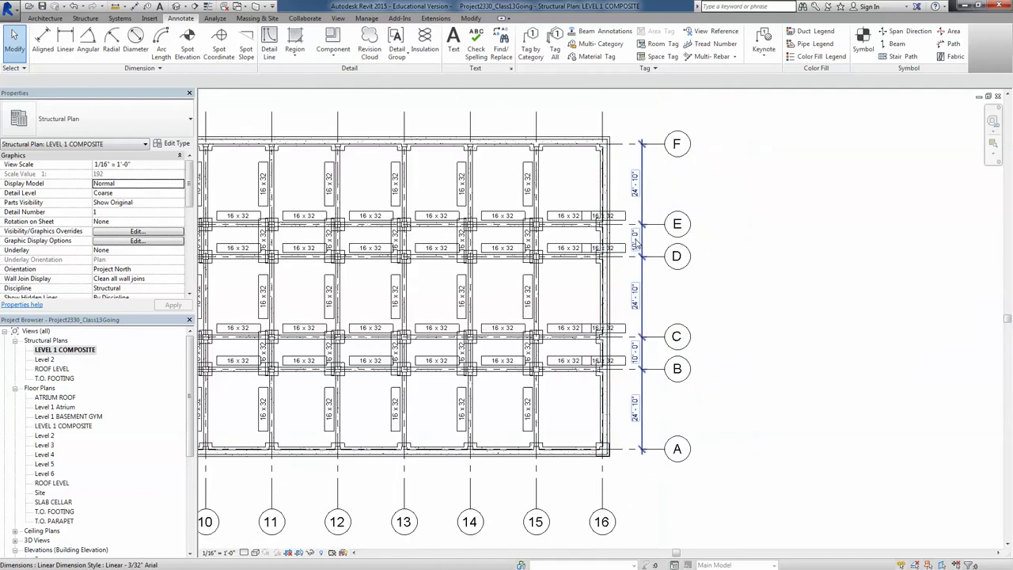
scroll(642, 269, "up", 4)
scroll(641, 264, "down", 4)
scroll(637, 269, "up", 3)
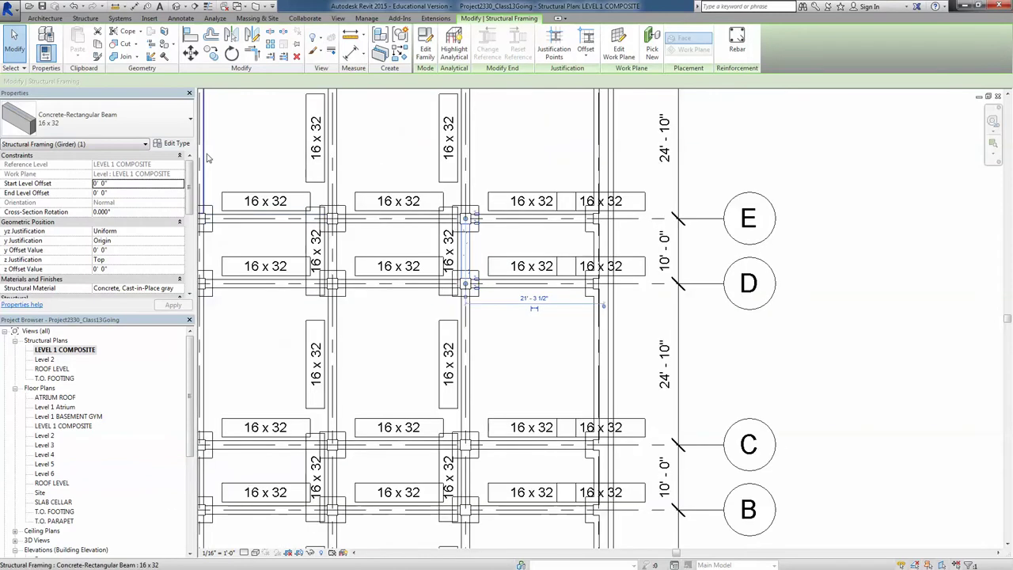
left_click(175, 143)
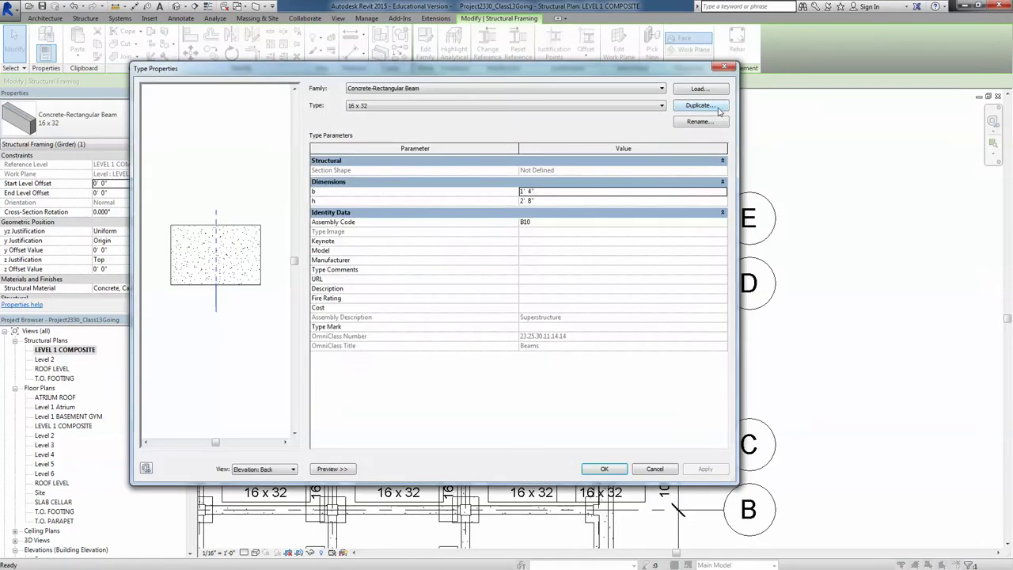
left_click(716, 110)
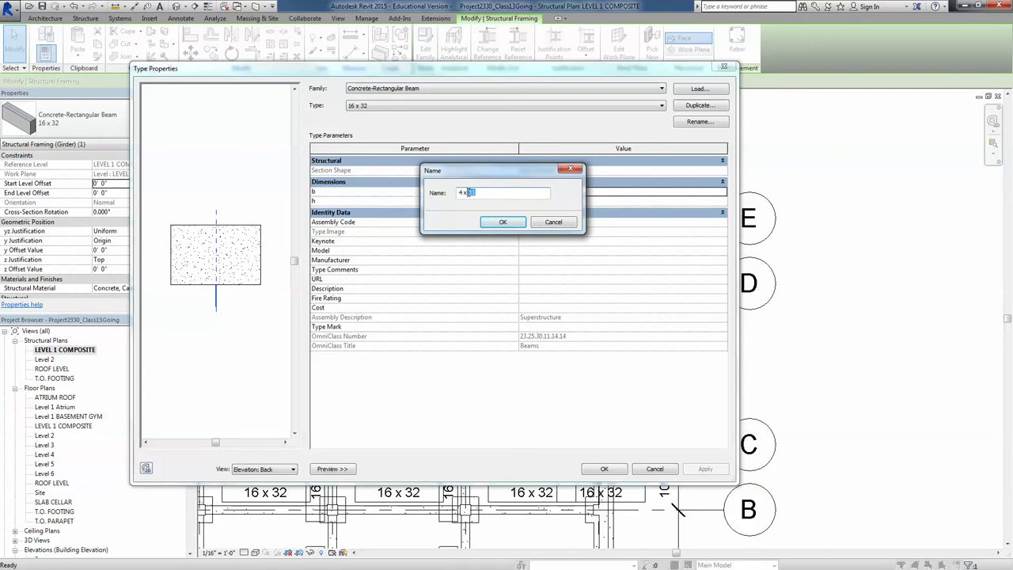
left_click(491, 220)
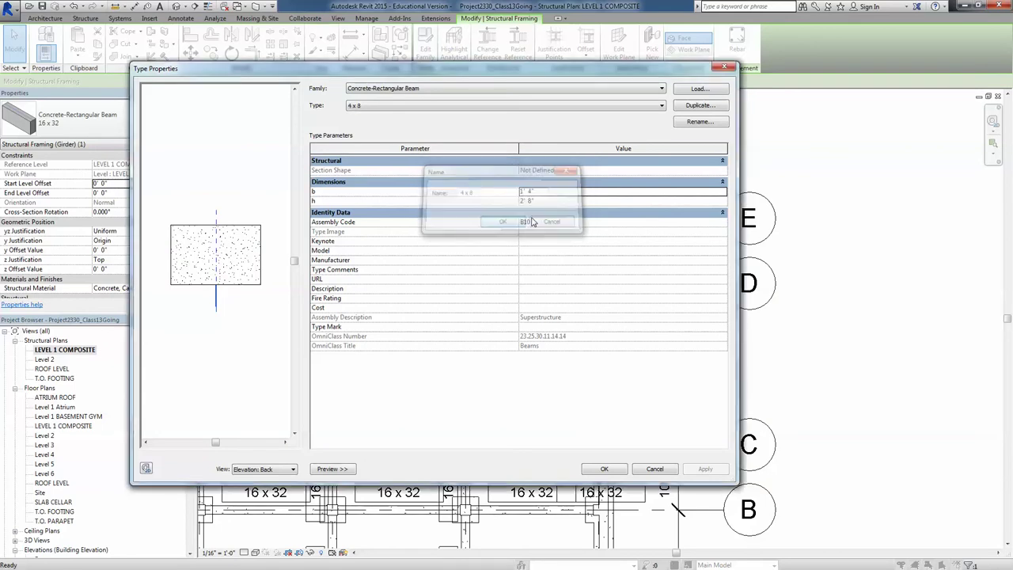
Set the new beam type's b and h in inches to match its 4 x 8 name, and apply it to the selected beam.
left_click(551, 191)
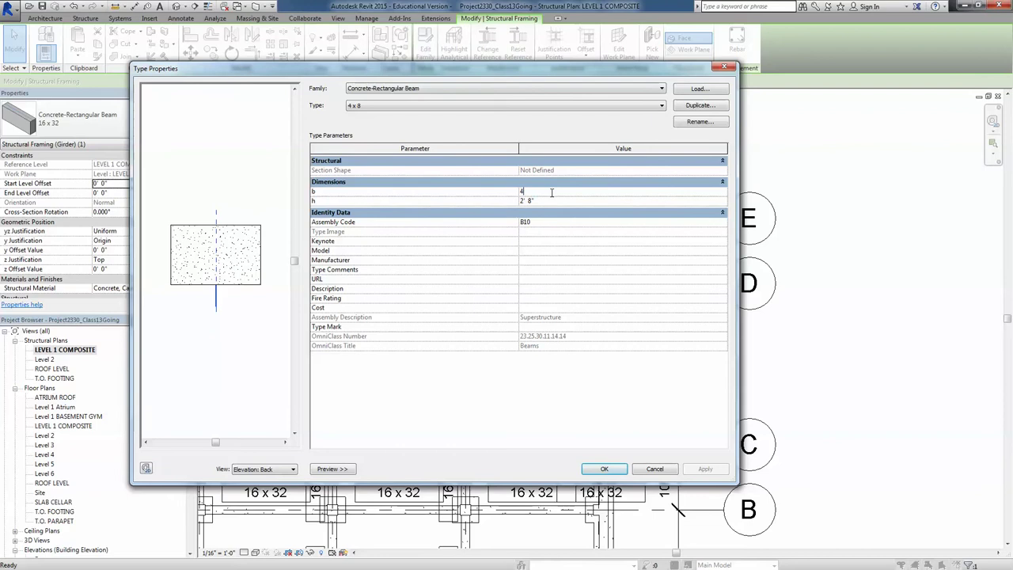
type("4")
left_click(542, 201)
left_click(604, 469)
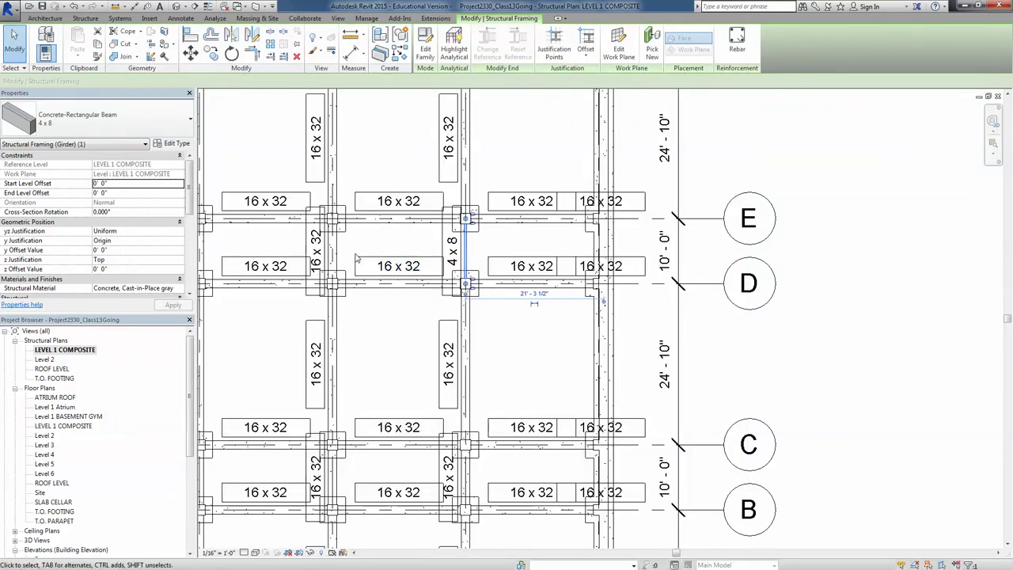
left_click(337, 247)
left_click(332, 261)
scroll(333, 261, "down", 5)
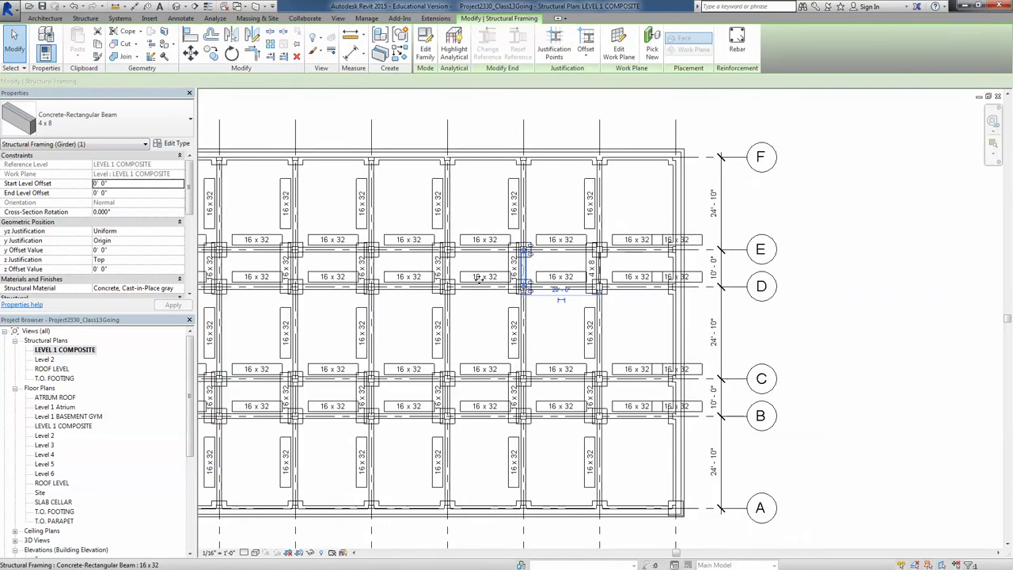
key("Escape")
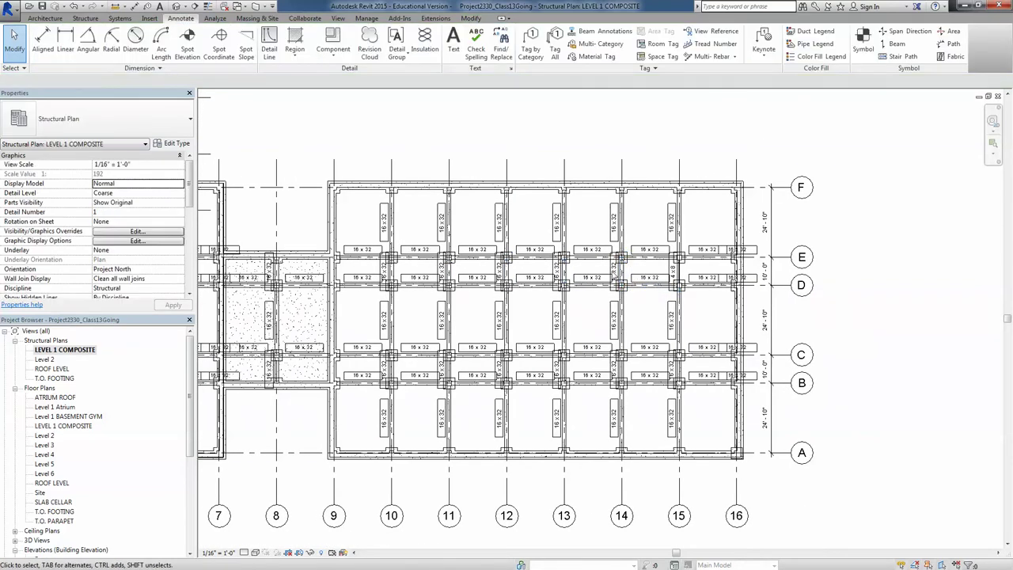
Change the eleven remaining short beams between grids E–D and C–B, on grids 10 to 15, to the Concrete-Rectangular Beam 4 x 8 type.
left_click_drag(614, 276, 376, 274)
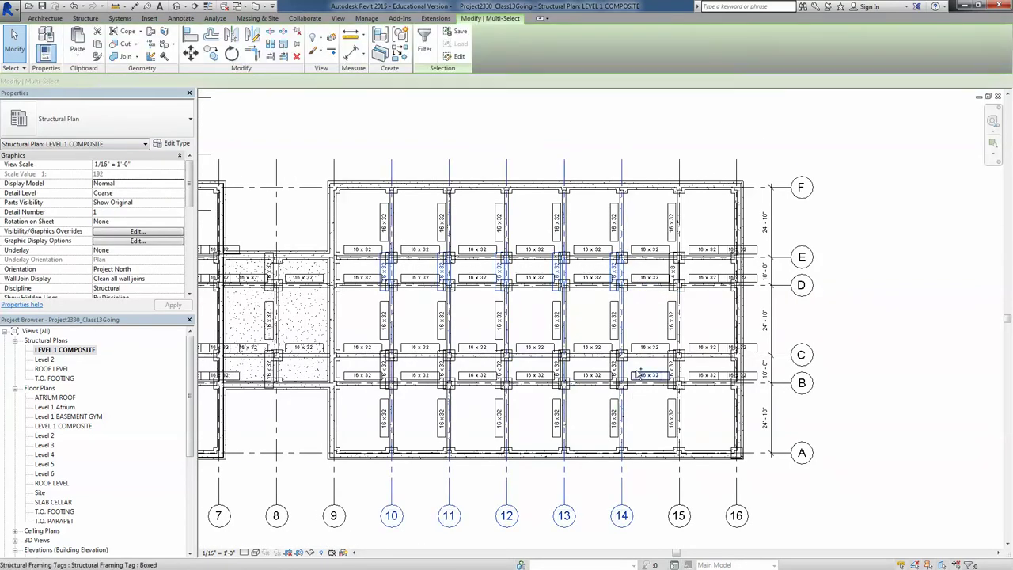
left_click_drag(698, 364, 386, 372)
left_click(424, 43)
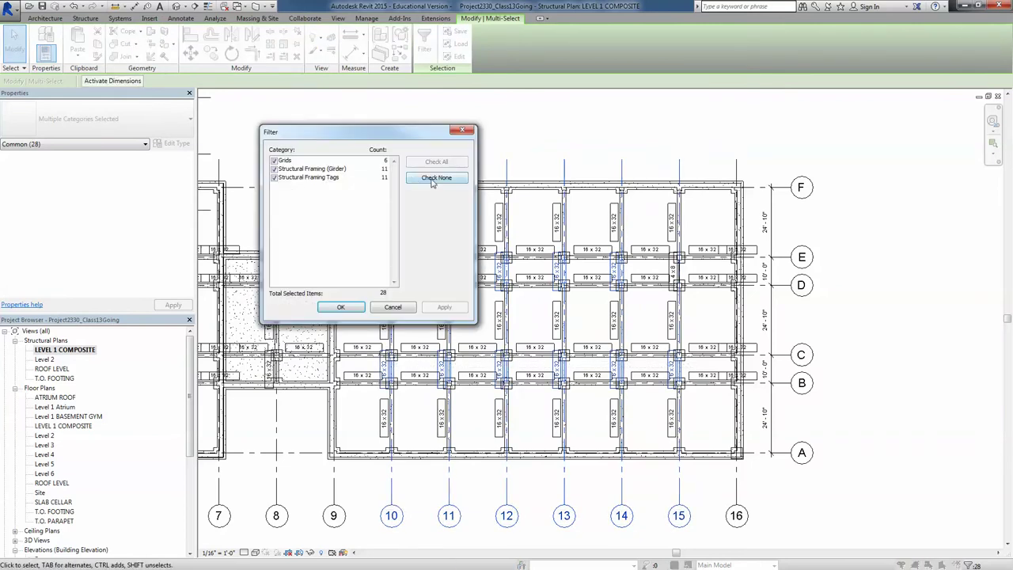
left_click(437, 178)
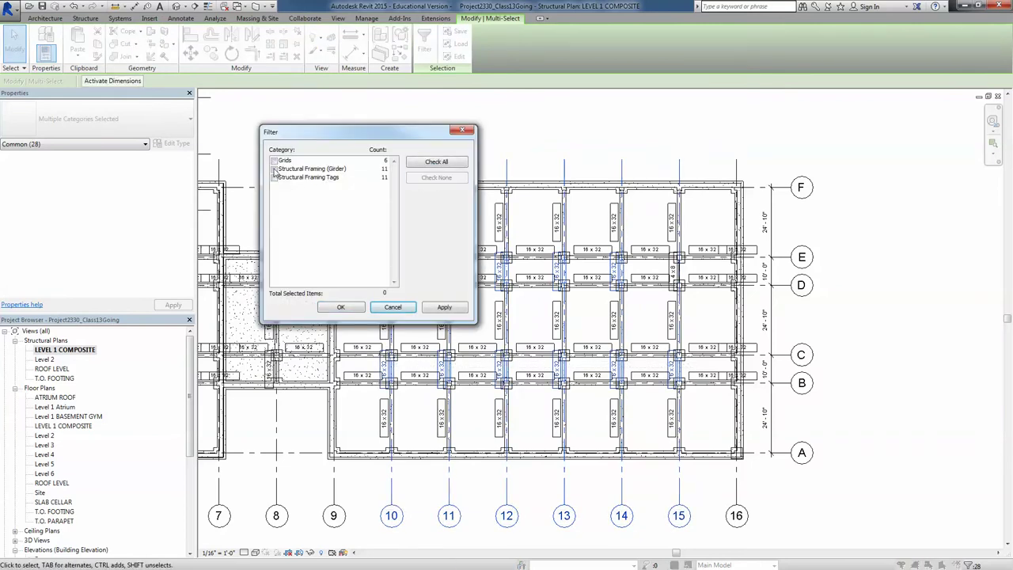
left_click(274, 170)
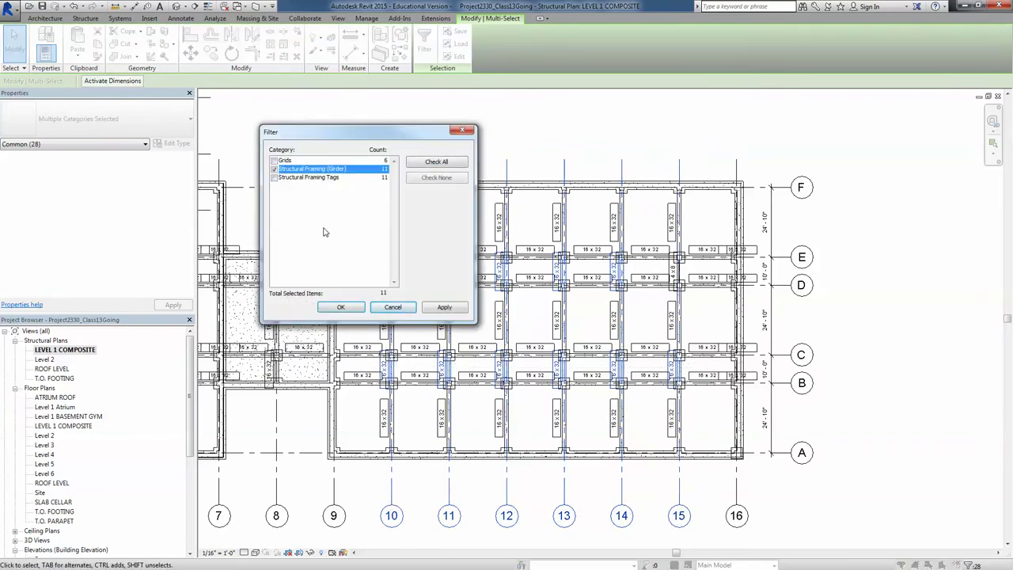
left_click(341, 307)
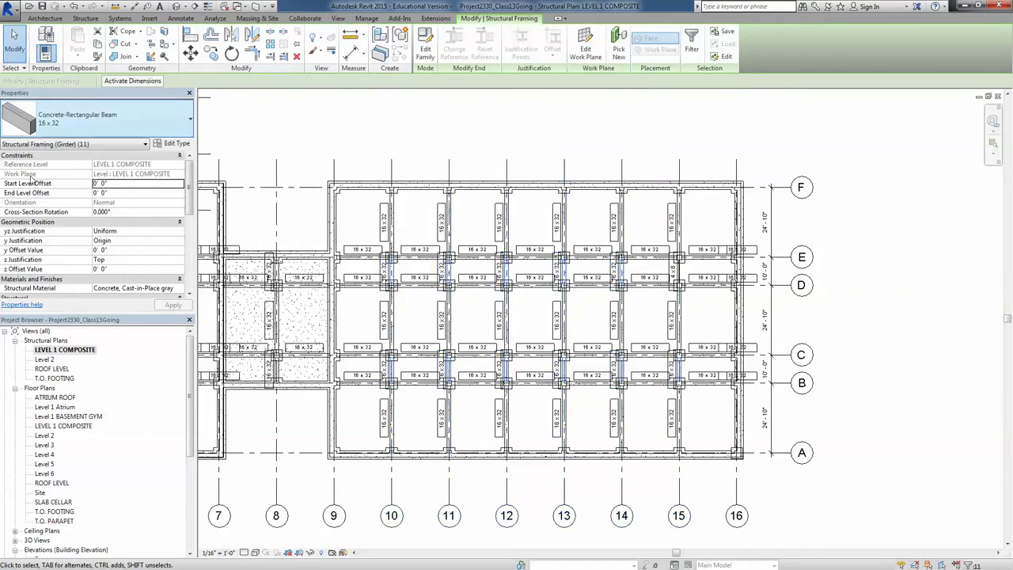
left_click(116, 130)
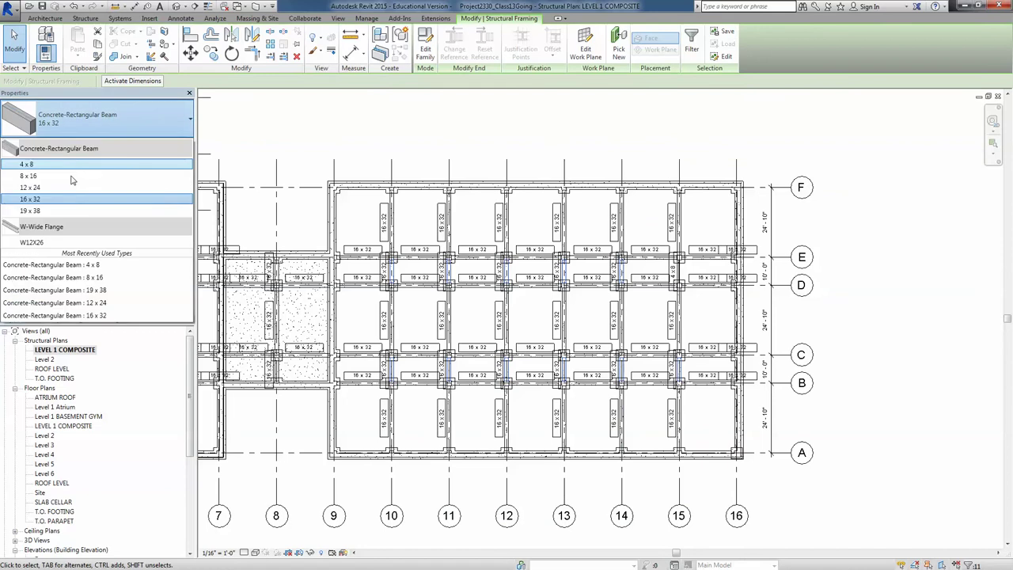
left_click(42, 164)
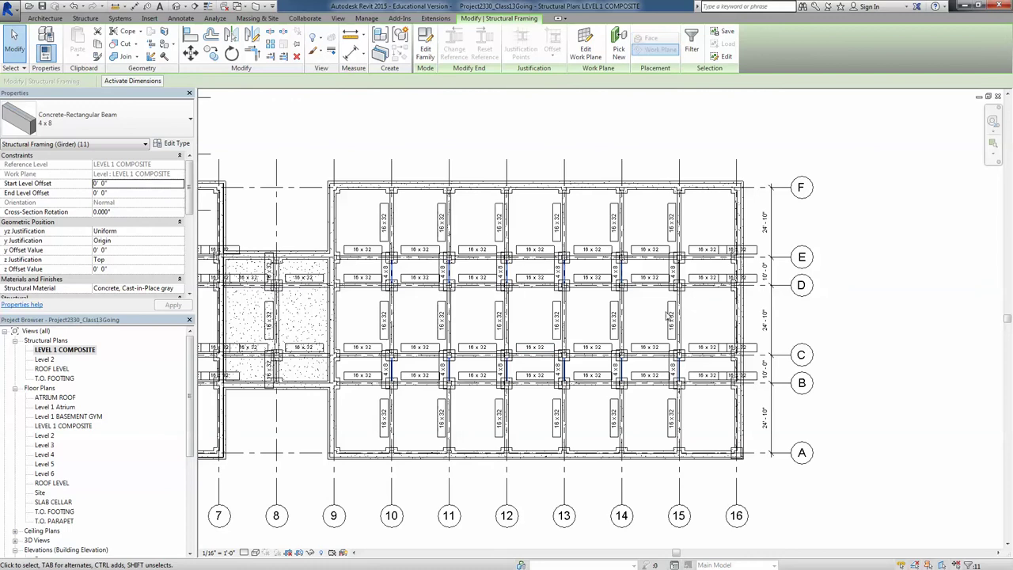
scroll(681, 290, "up", 3)
left_click(610, 343)
Add an aligned dimension between grids 15 and 16, just above their grid bubbles.
scroll(614, 332, "down", 4)
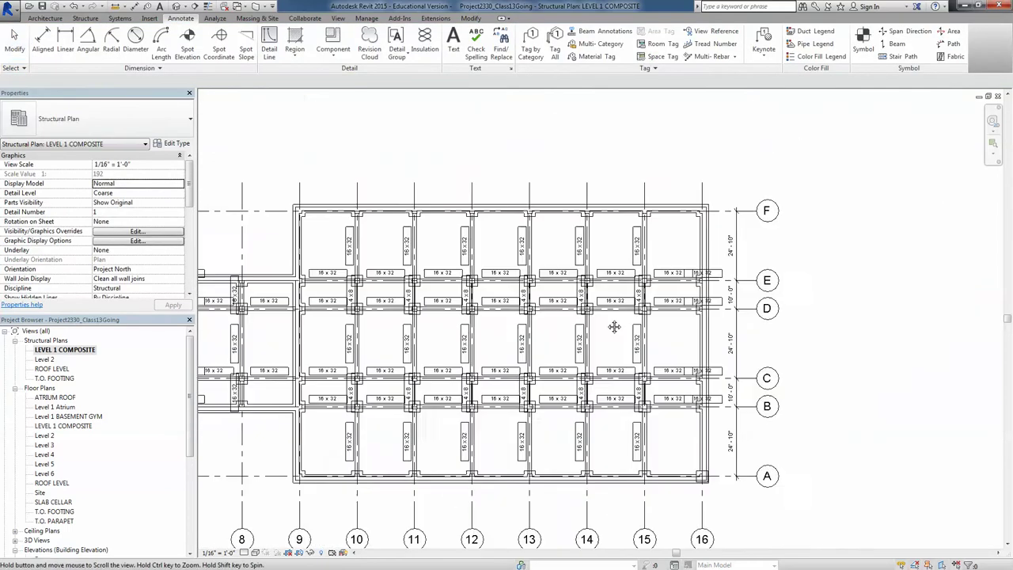
key("d")
key("i")
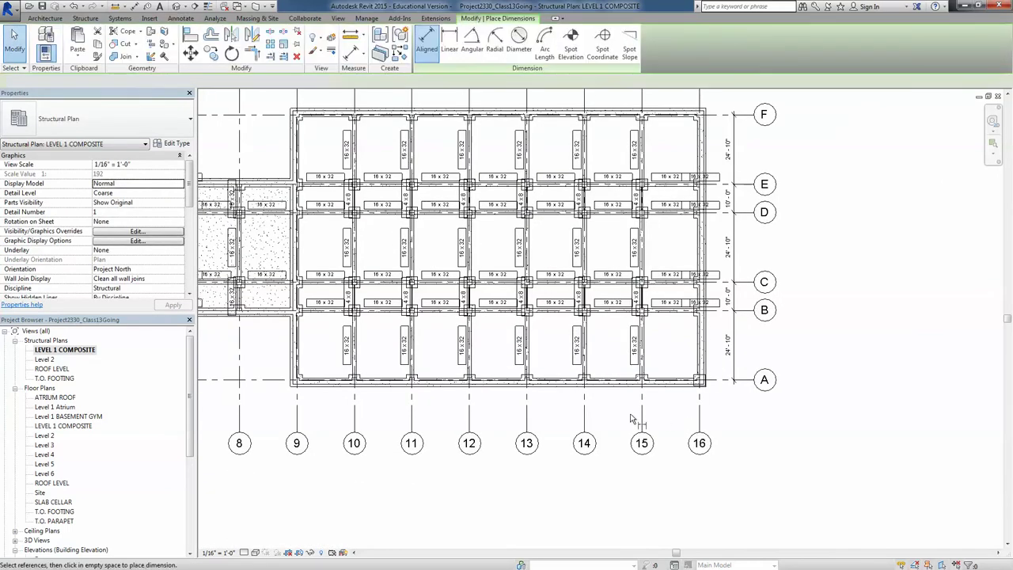
left_click(642, 413)
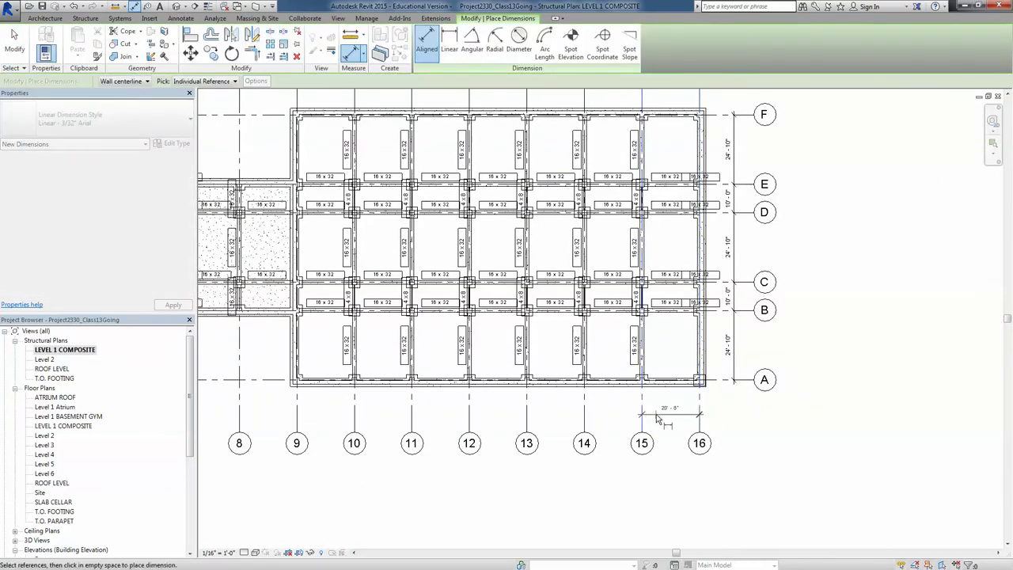
left_click(699, 413)
scroll(670, 417, "up", 3)
left_click(673, 425)
key("Escape")
key("Escape")
scroll(673, 395, "up", 2)
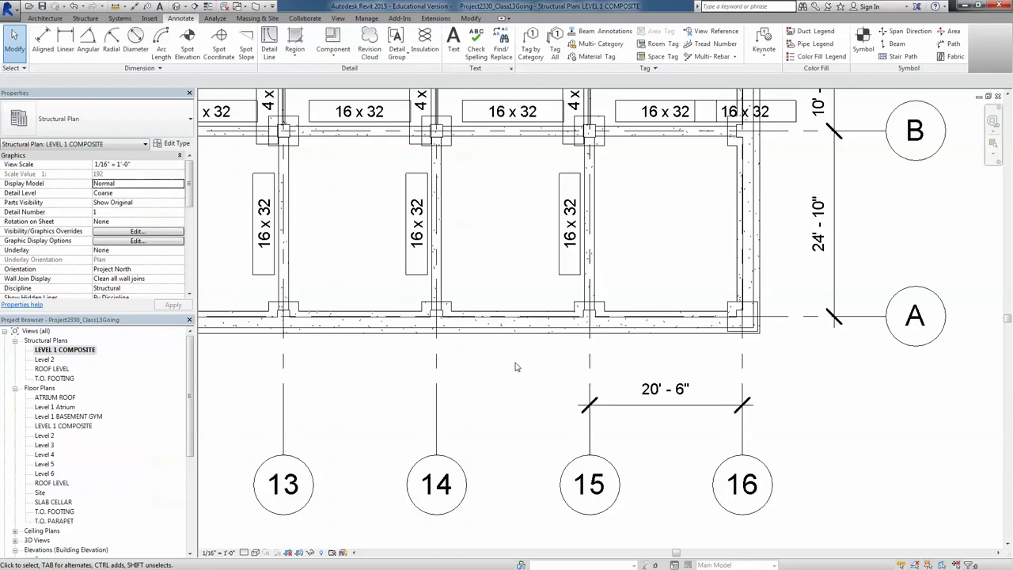
Change all 28 girders along grids E, D, C and B between grids 9 and 16 to the Concrete-Rectangular Beam 8 x 16 type.
scroll(510, 357, "down", 3)
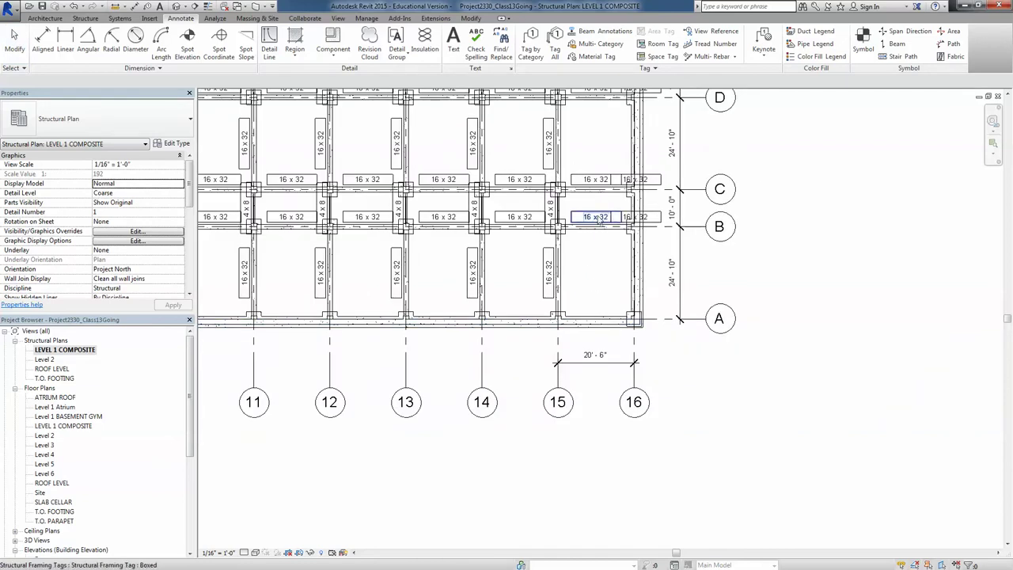
scroll(595, 325, "down", 2)
left_click_drag(594, 318, 596, 352)
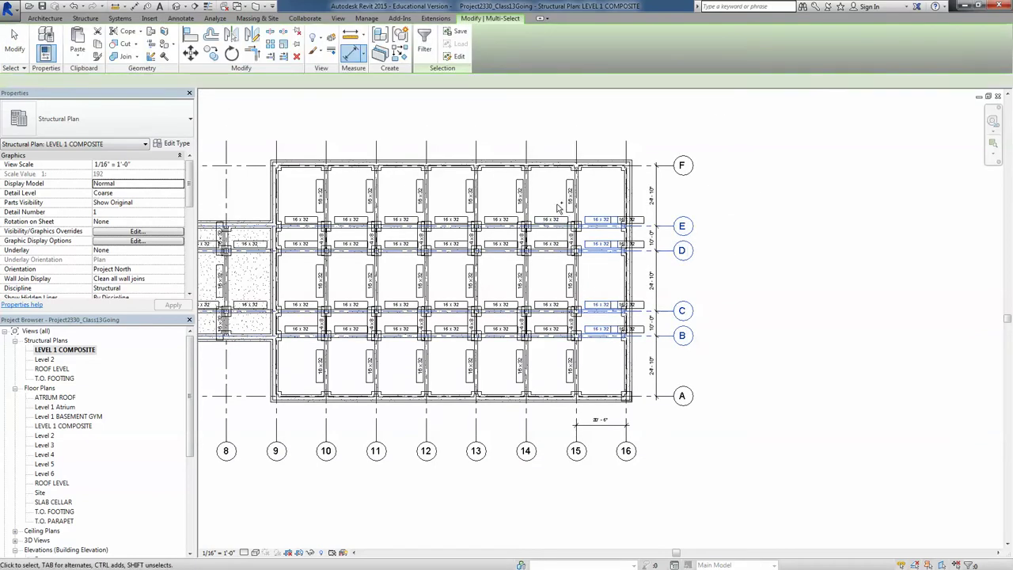
left_click_drag(556, 199, 547, 352, "ctrl")
left_click_drag(494, 199, 484, 338, "ctrl")
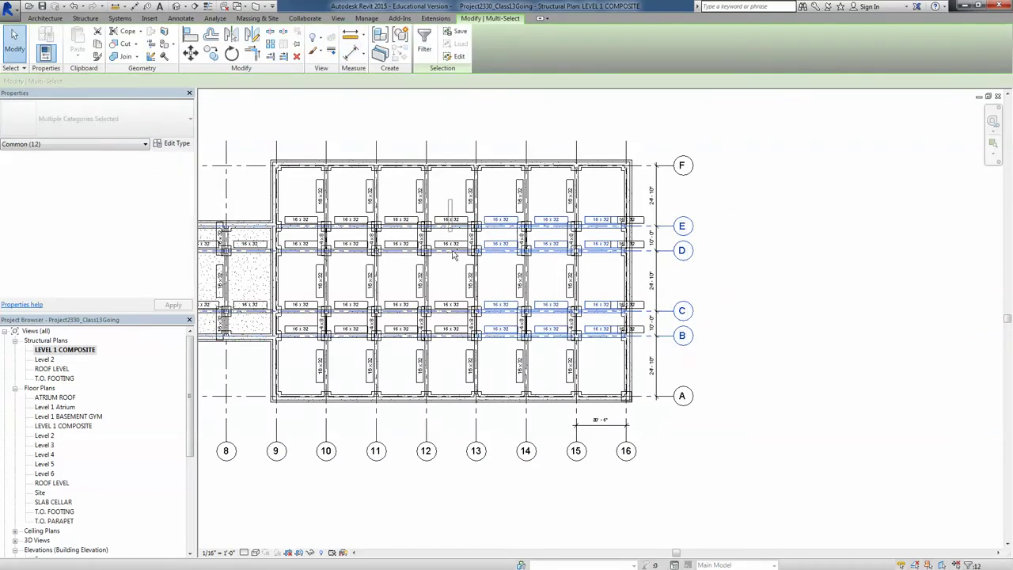
left_click(447, 338, "ctrl")
left_click(396, 335, "ctrl")
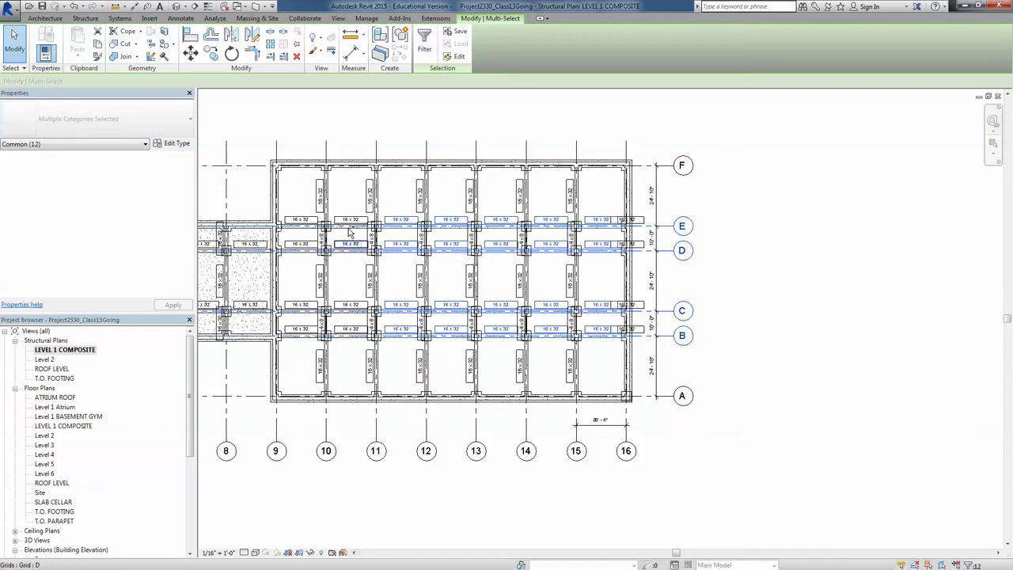
left_click(348, 332, "ctrl")
left_click(311, 328, "ctrl")
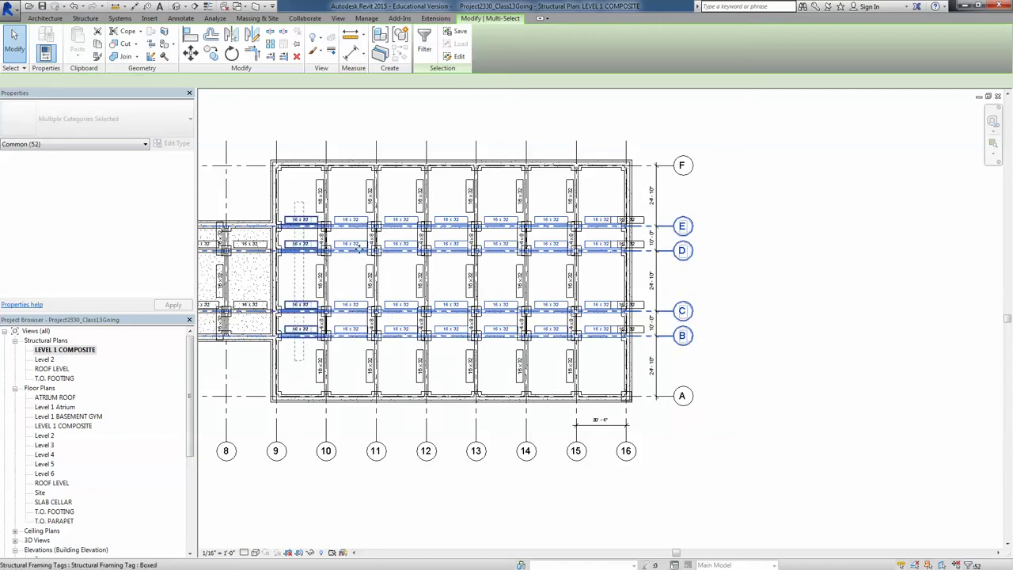
left_click(424, 39)
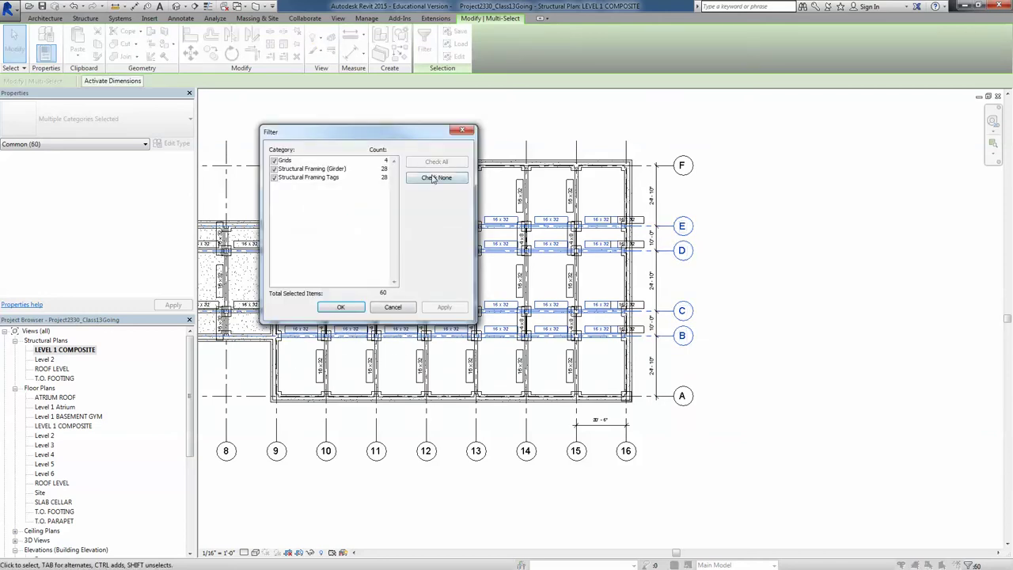
left_click(433, 179)
left_click(274, 169)
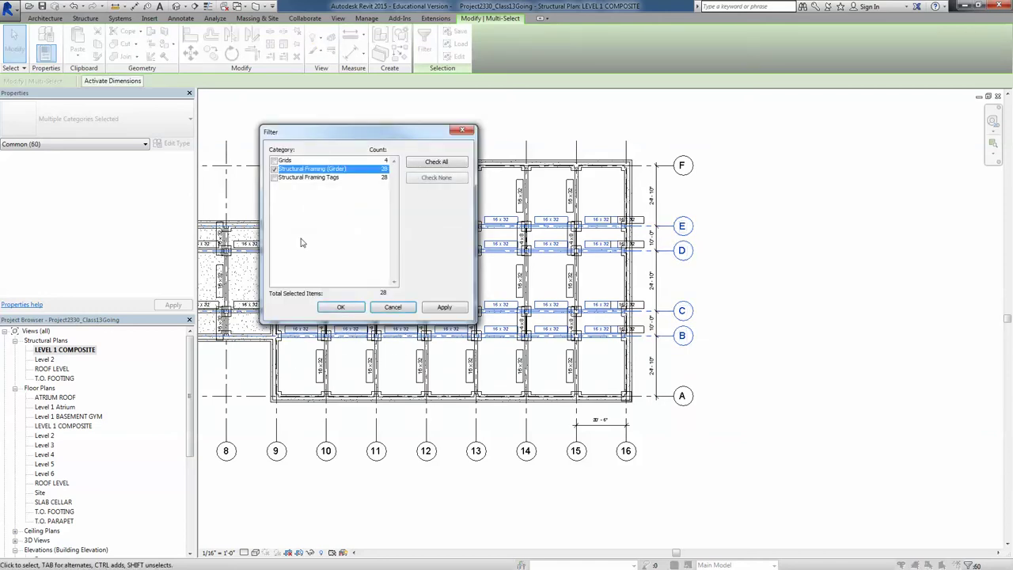
left_click(340, 307)
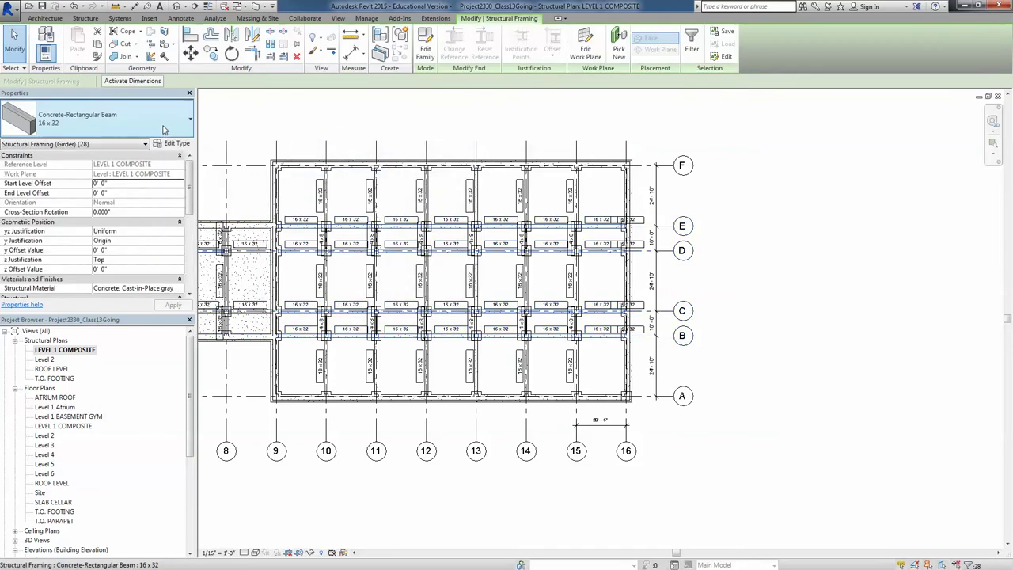
left_click(103, 118)
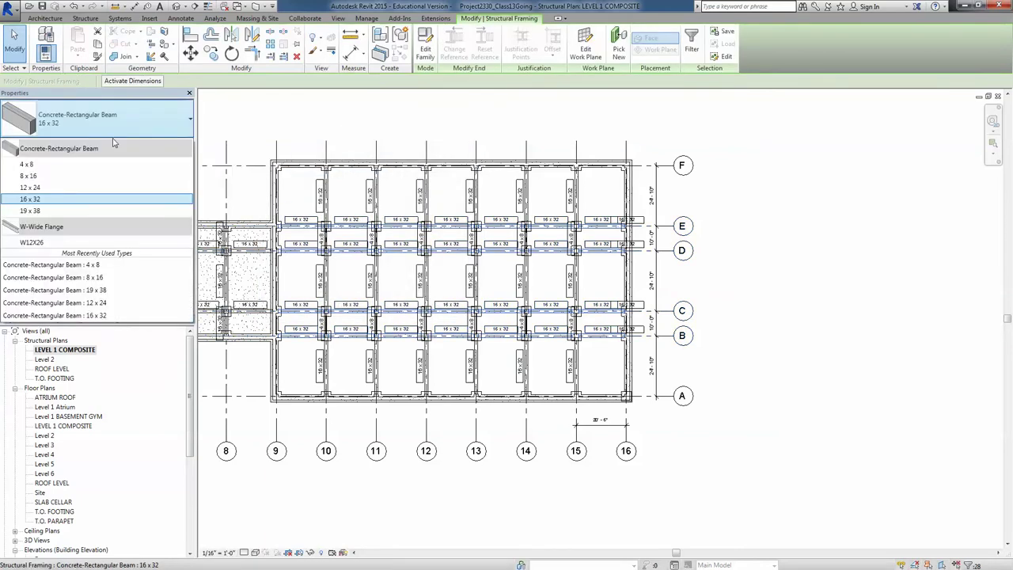
left_click(42, 201)
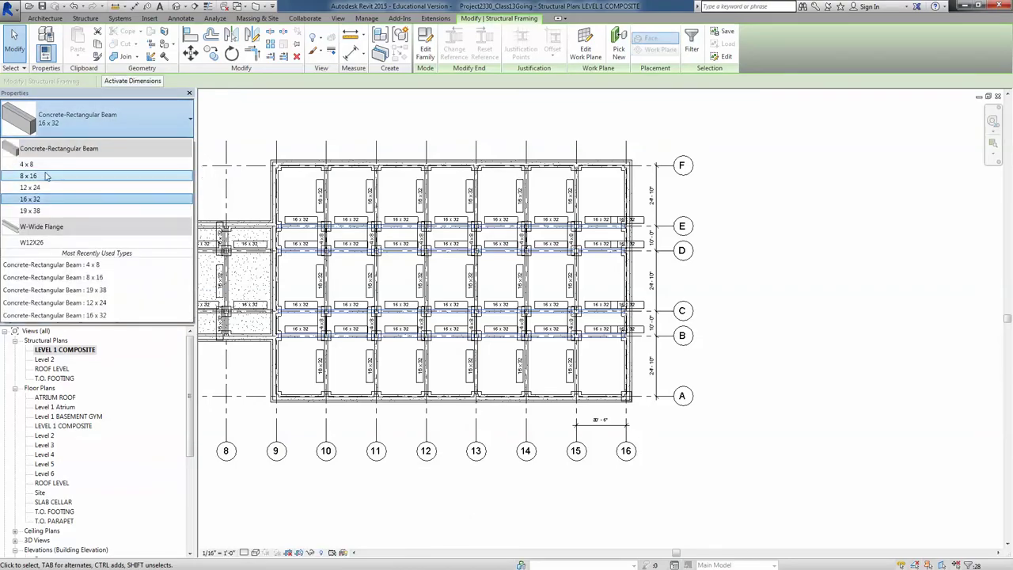
left_click(45, 175)
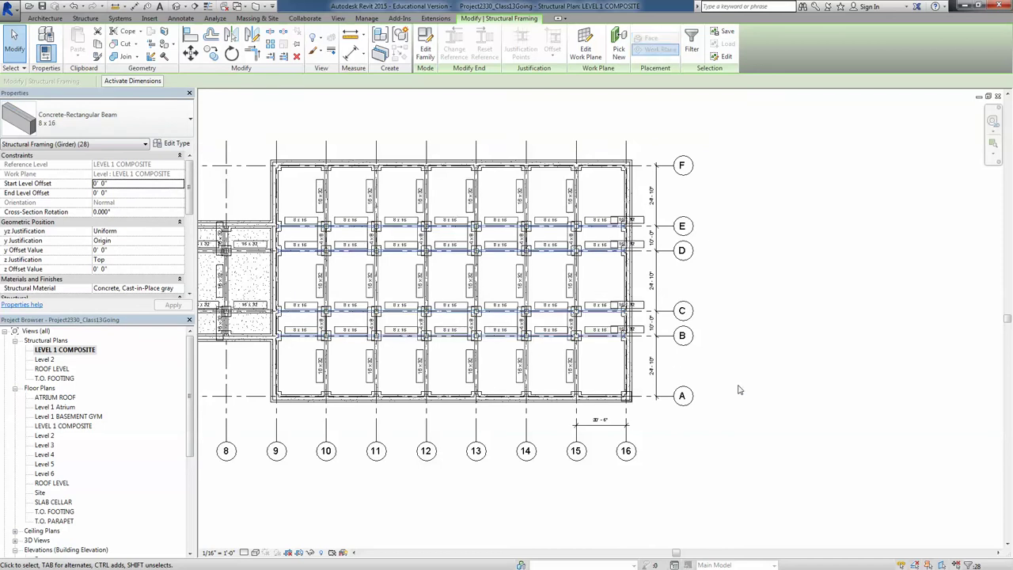
left_click(735, 389)
Check the resized beams' tags near grid 16, and open the default 3D view of the structure.
scroll(639, 322, "up", 3)
scroll(624, 297, "up", 4)
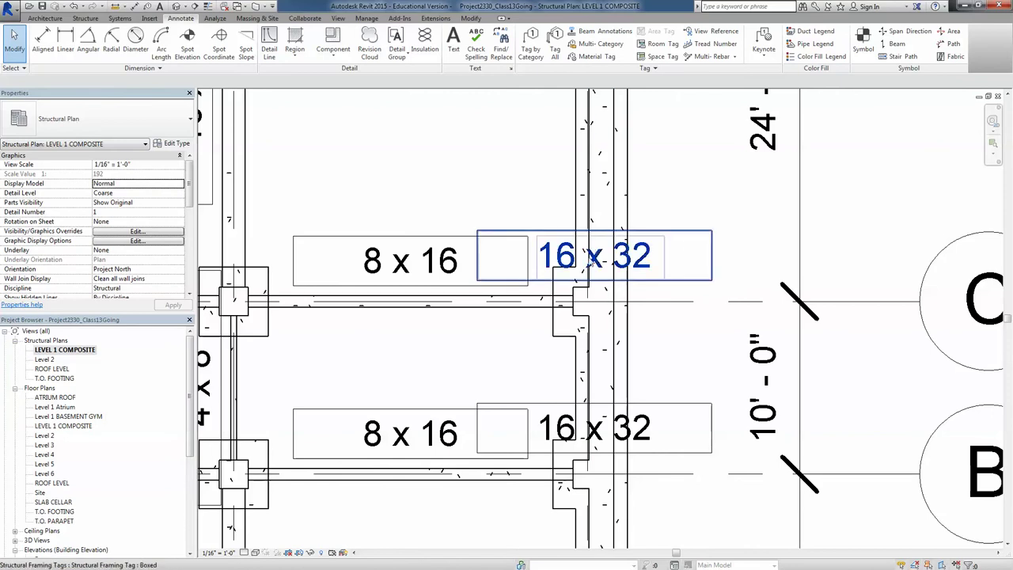
scroll(589, 262, "down", 3)
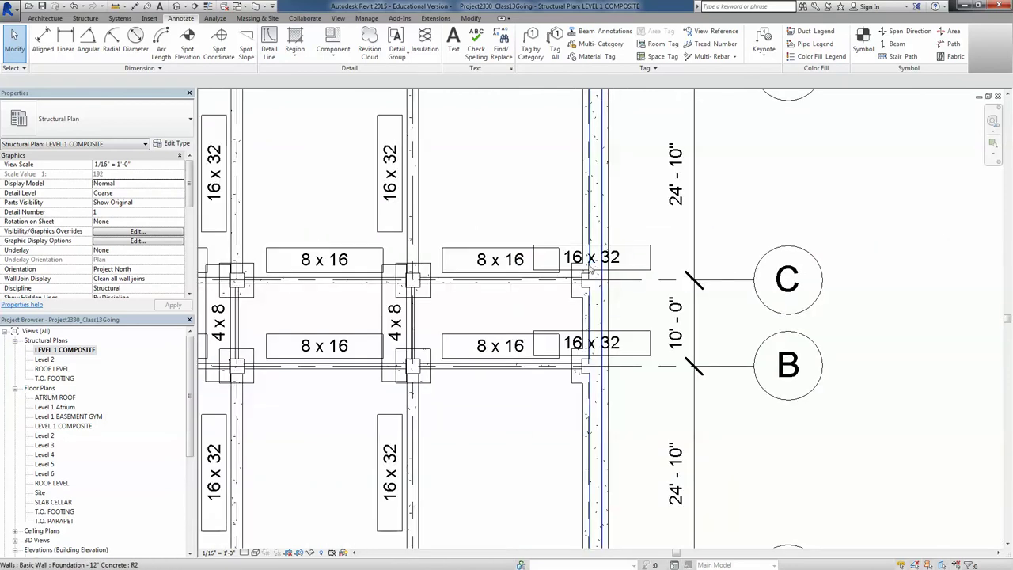
scroll(590, 267, "down", 3)
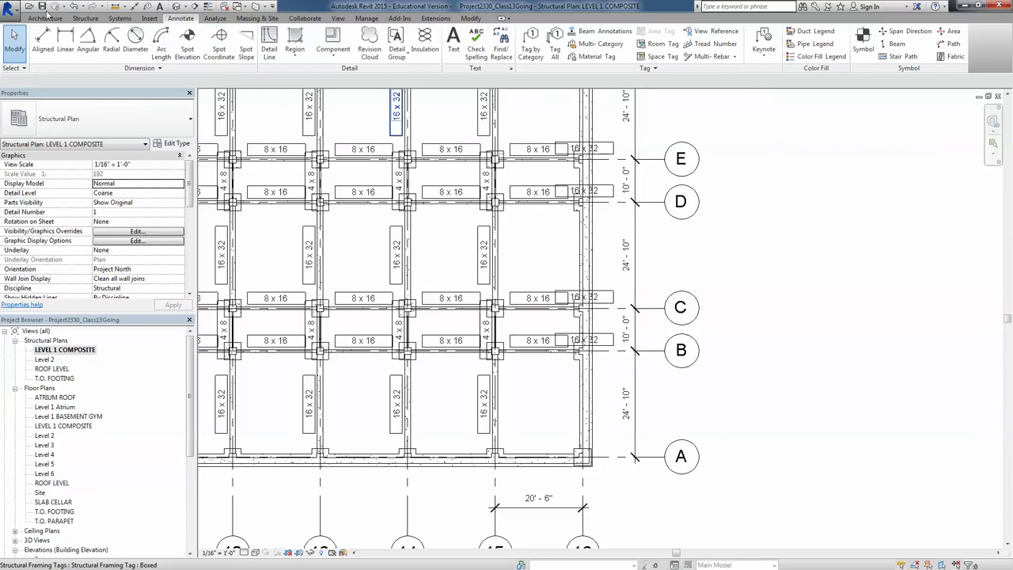
left_click(181, 8)
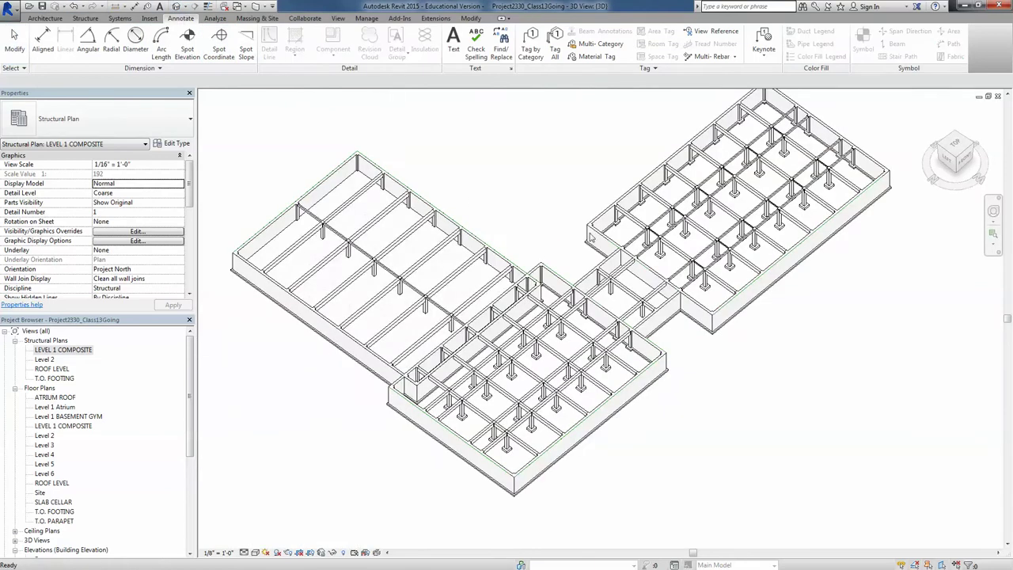
Examine in 3D how the four selected beams at the far end of the building meet the foundation wall.
middle_click_drag(633, 256, 496, 159, "shift")
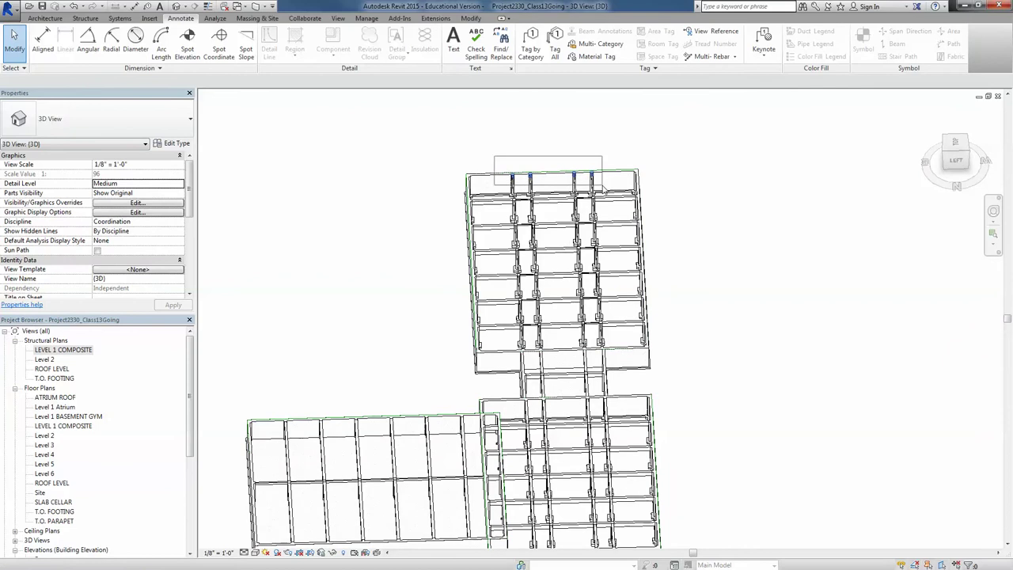
left_click(577, 187)
scroll(511, 181, "up", 8)
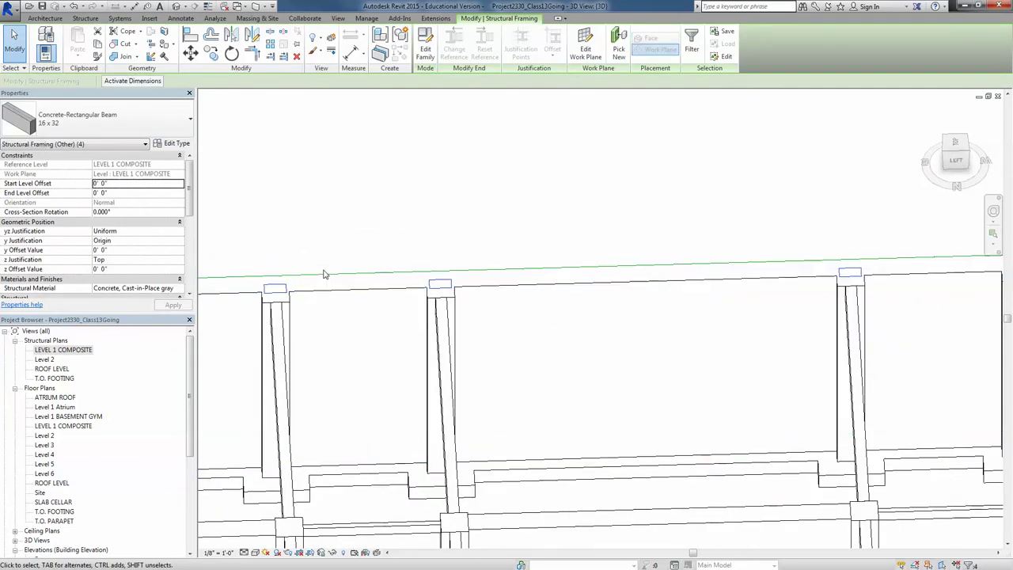
scroll(324, 273, "up", 5)
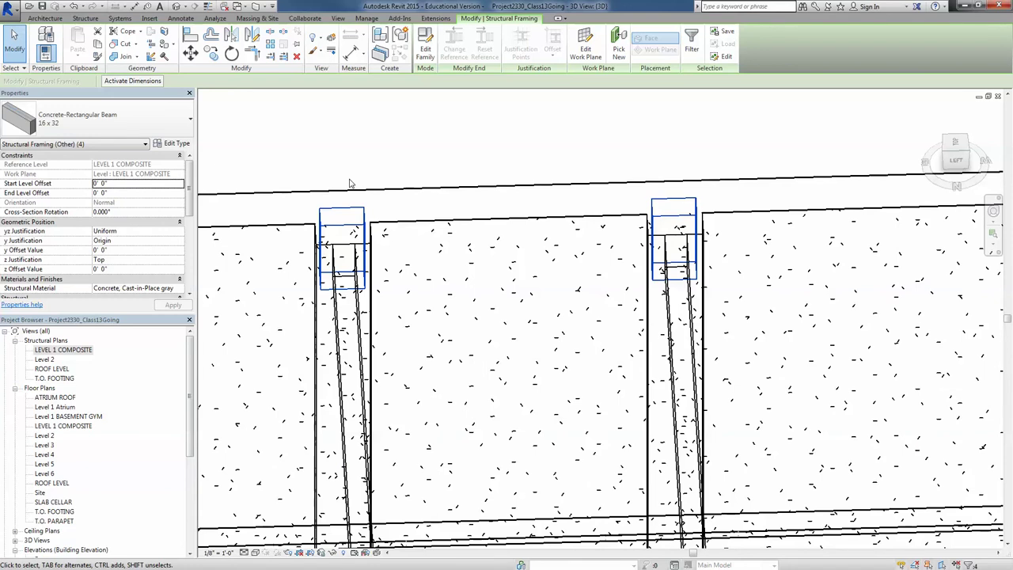
middle_click_drag(387, 217, 450, 244, "shift")
scroll(452, 250, "down", 5)
middle_click_drag(527, 304, 532, 311)
scroll(534, 311, "down", 3)
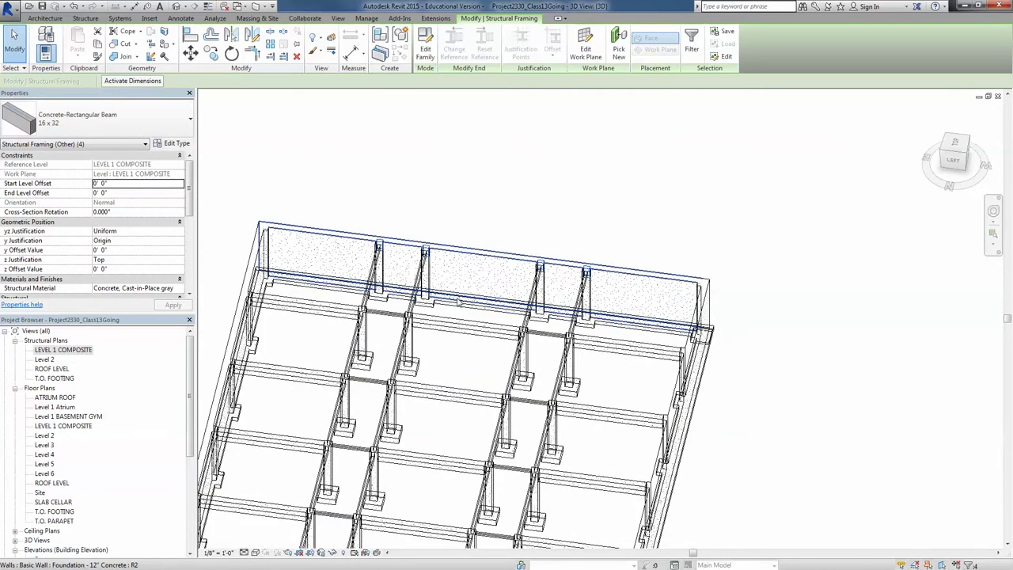
key("Escape")
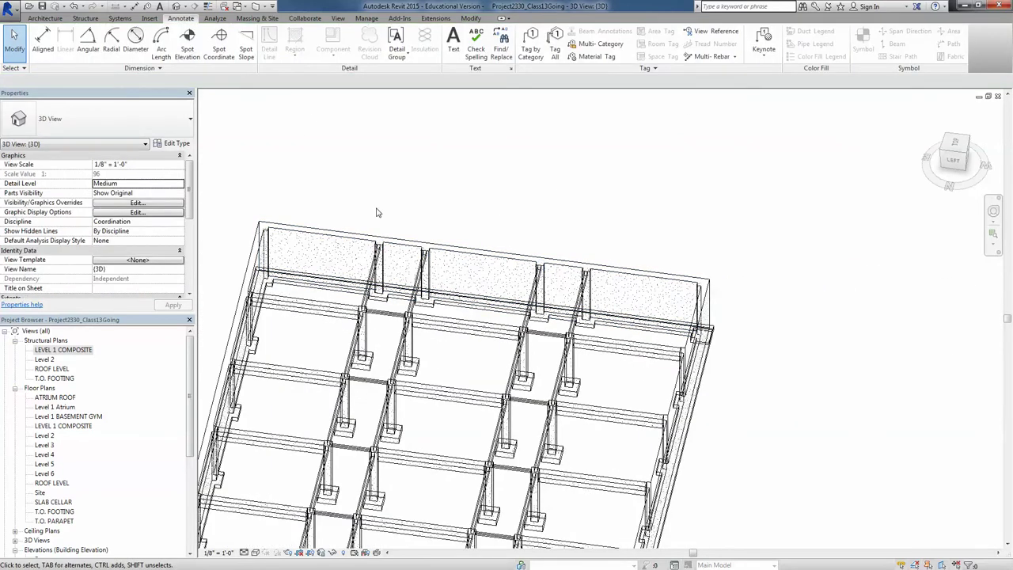
Return to the LEVEL 1 COMPOSITE structural plan to view the whole framing layout, and advance the slide presentation past the foundation and framing plans slide.
double_click(54, 349)
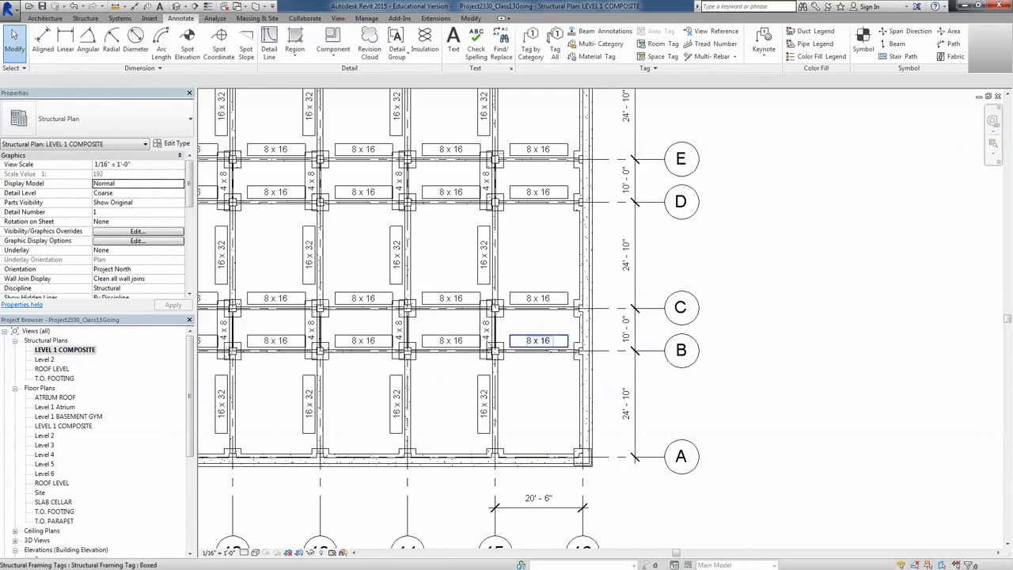
scroll(487, 345, "down", 2)
middle_click_drag(487, 345, 611, 351)
scroll(612, 350, "down", 1)
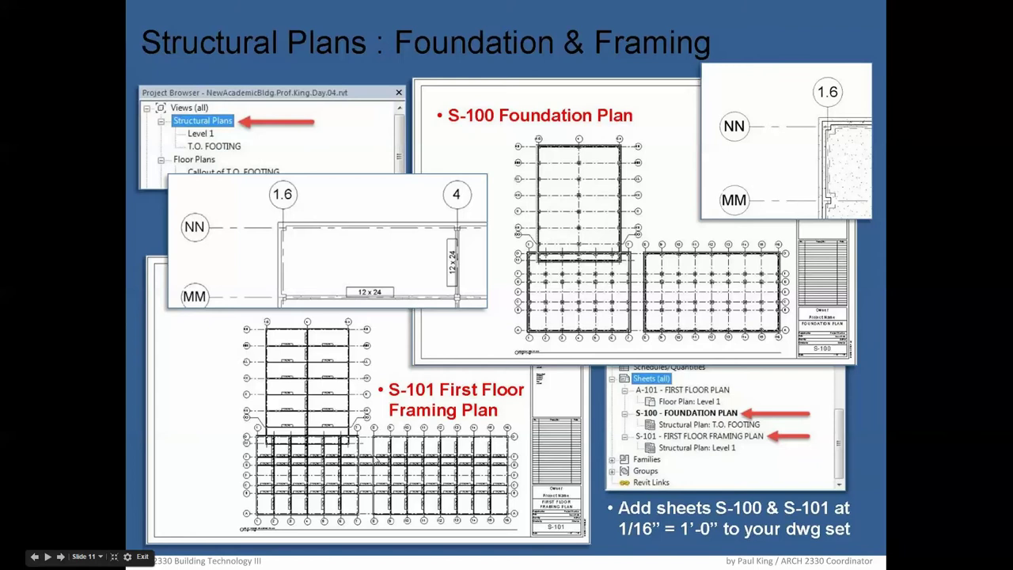
left_click(383, 441)
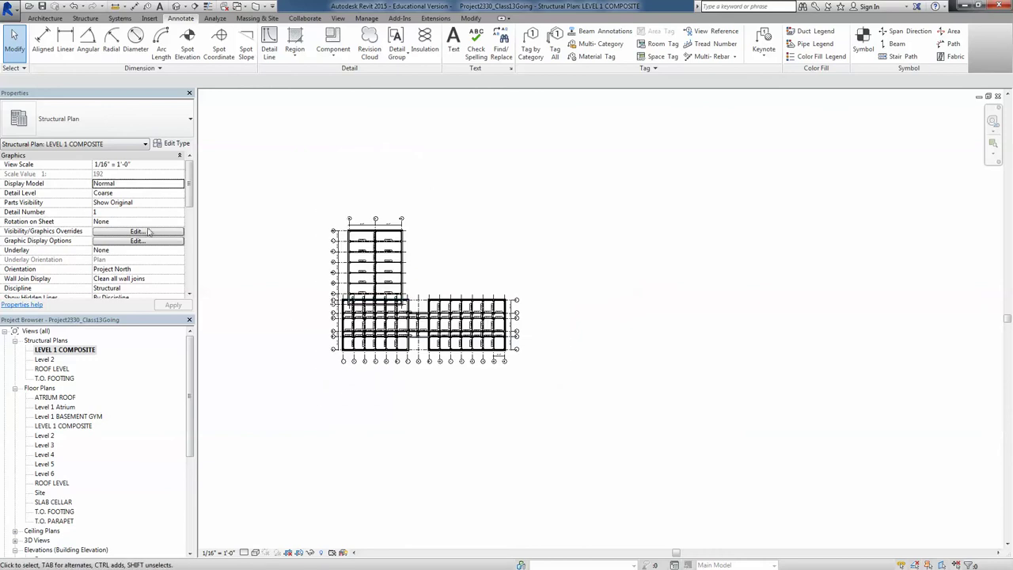
Start a structural floor boundary sketch on the LEVEL 1 COMPOSITE plan with the Generic - 12" floor type.
left_click(86, 18)
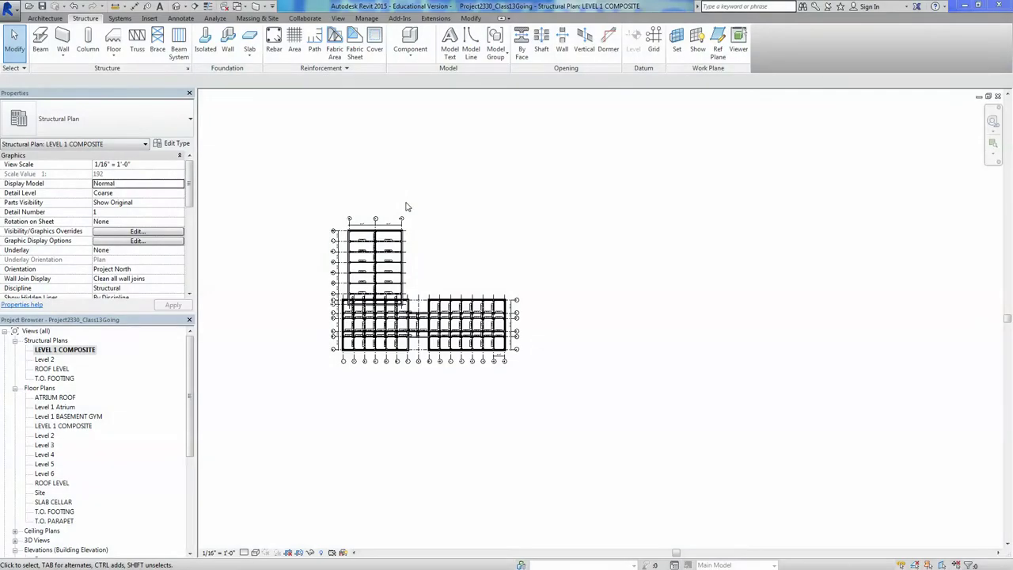
left_click(113, 54)
left_click(141, 81)
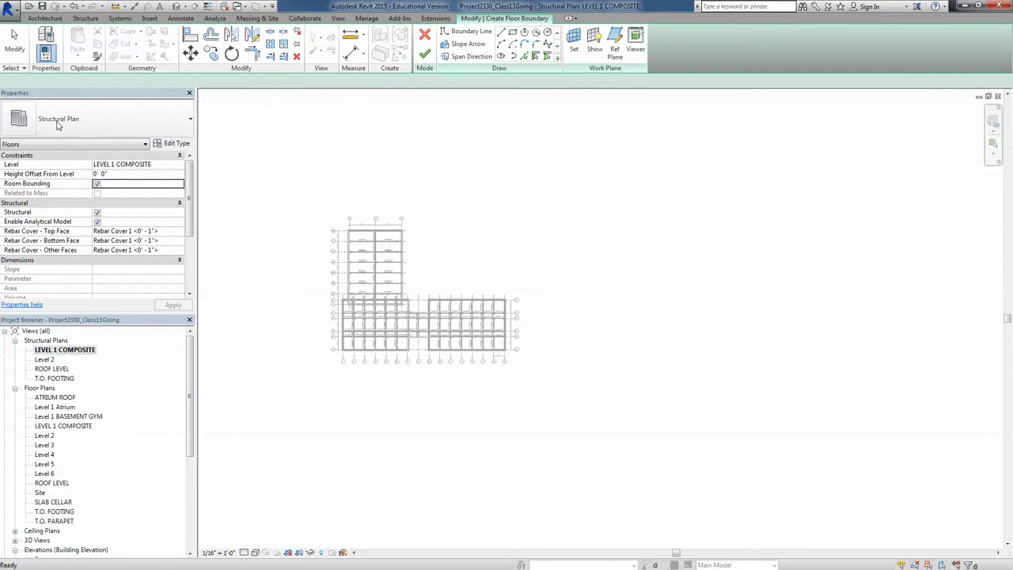
left_click(88, 123)
left_click(88, 123)
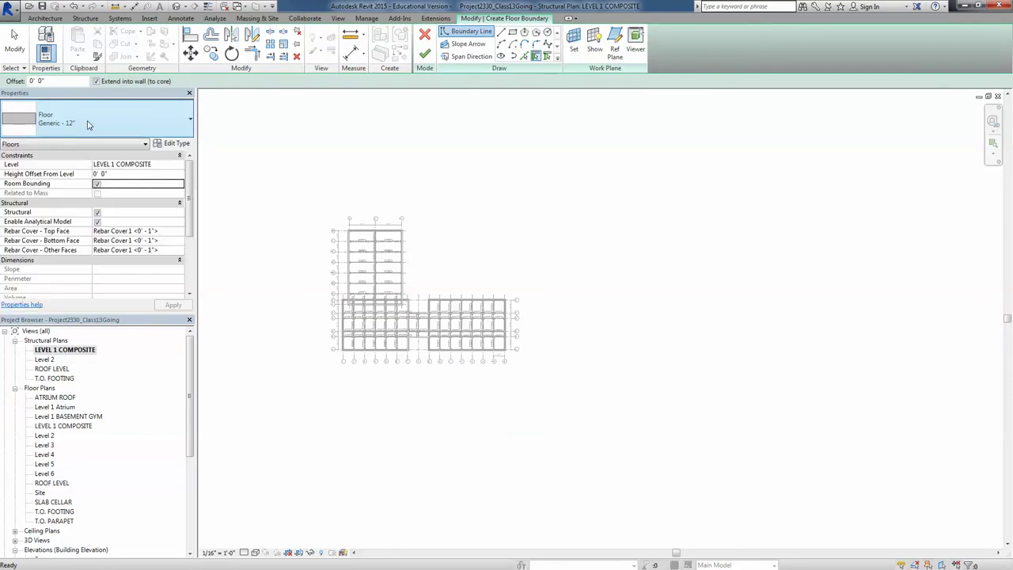
Duplicate the Generic - 12" floor type as "Concrete Slab - 12"".
left_click(174, 144)
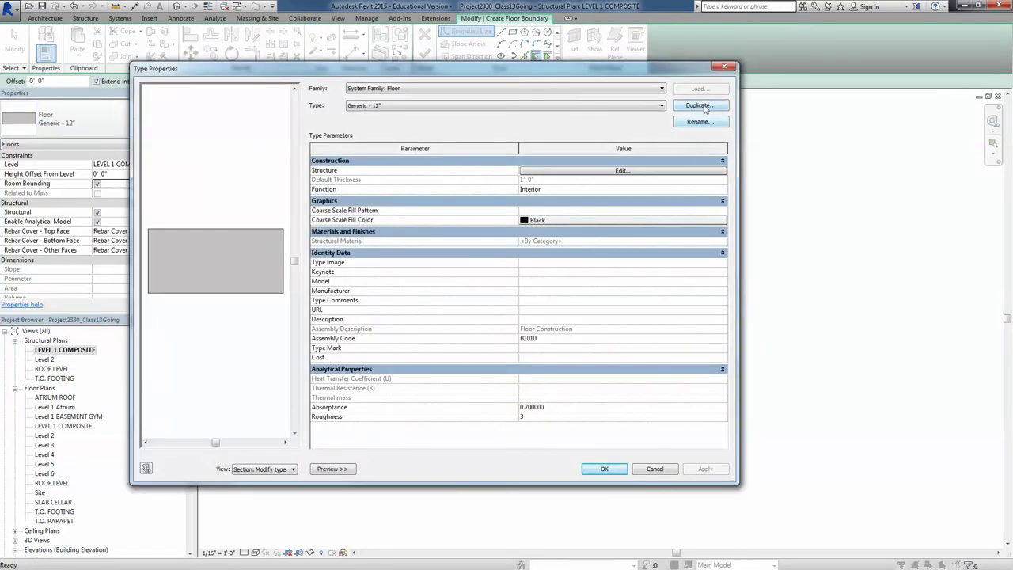
left_click(687, 105)
left_click(502, 193)
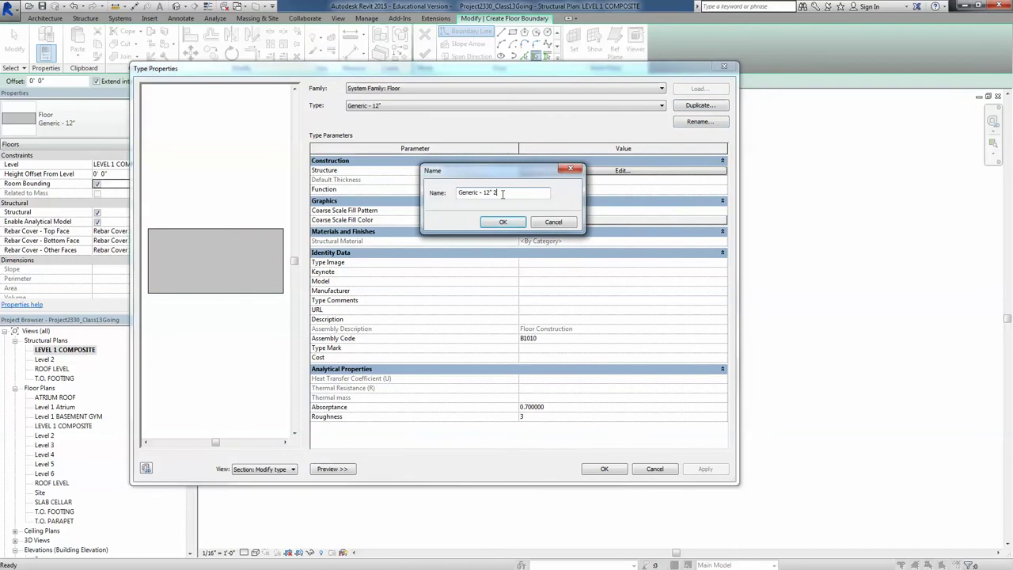
key("BackSpace")
key("BackSpace")
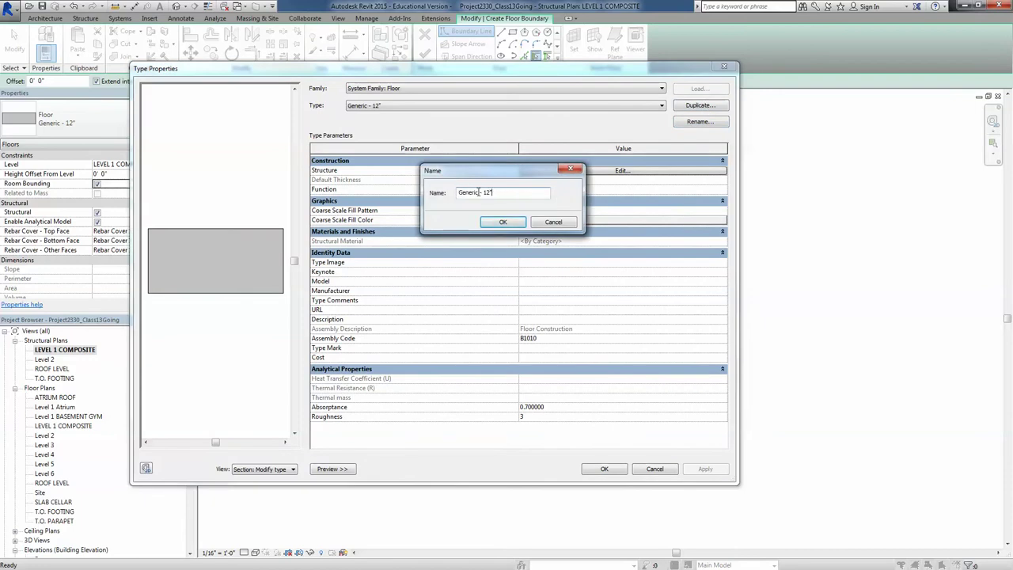
left_click_drag(479, 193, 439, 198)
type("Concrete Sla")
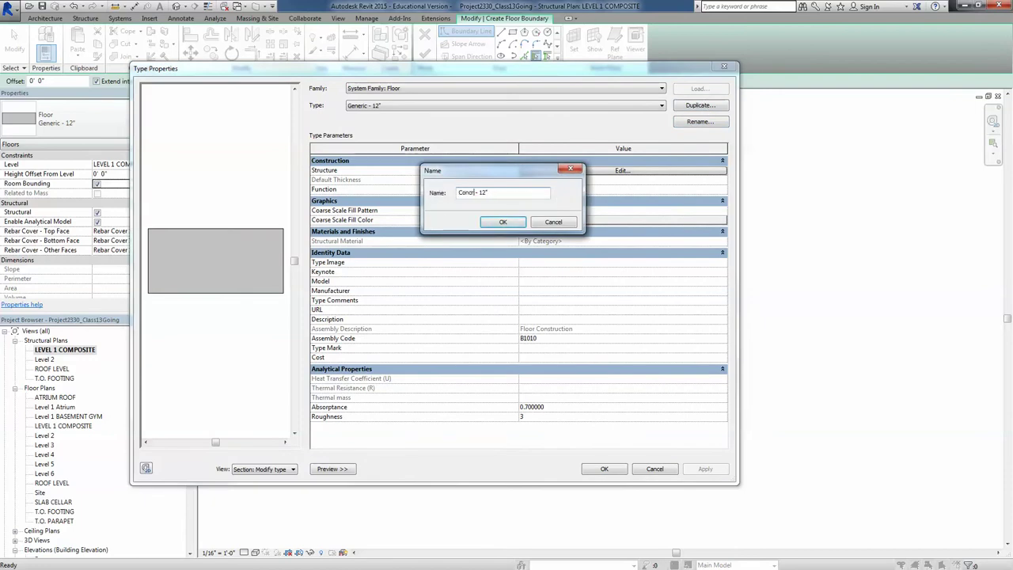
type("b")
left_click(502, 222)
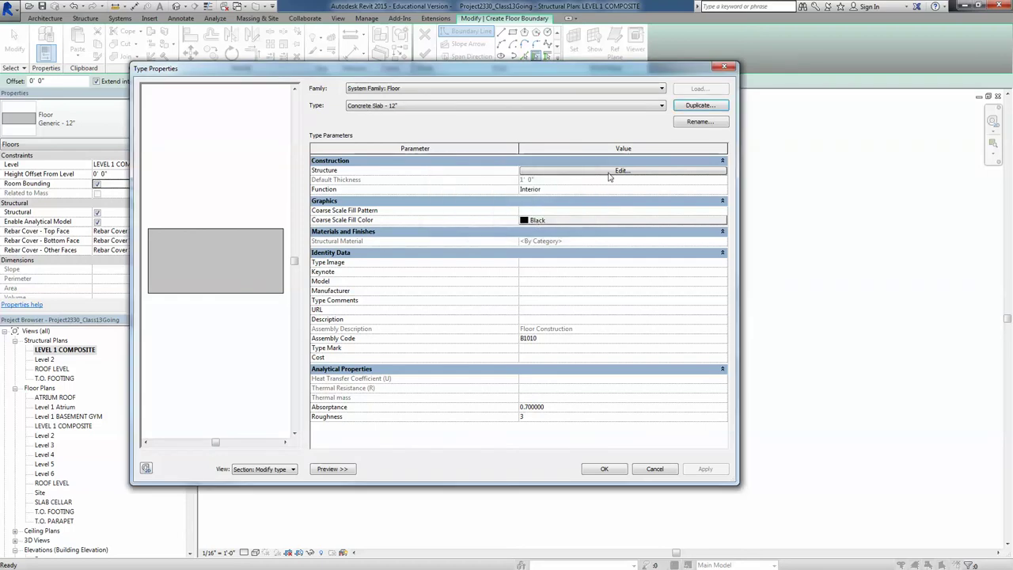
Set the structure layer of the new slab type to the Concrete, Lightweight material and accept the type properties.
left_click(609, 172)
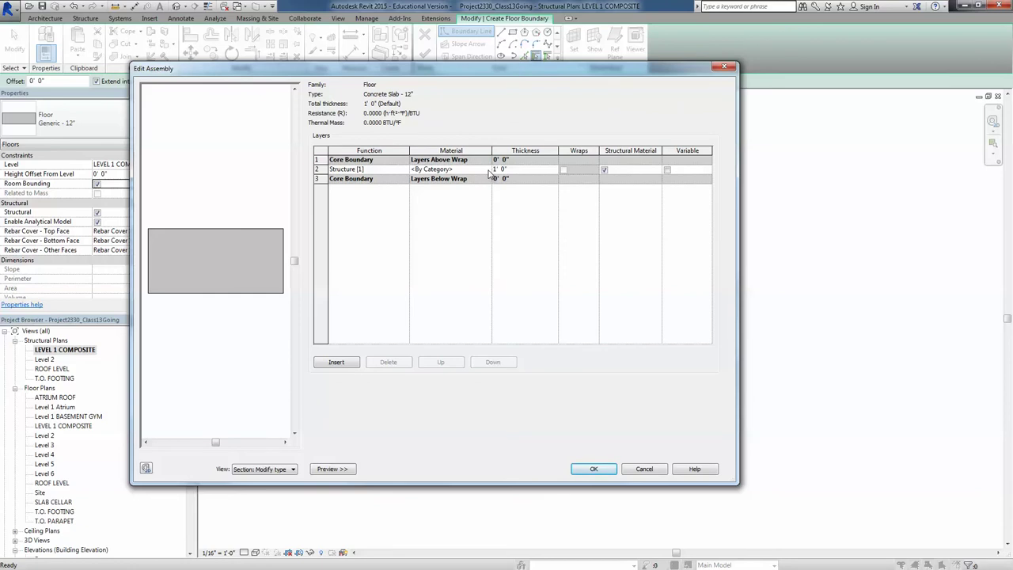
left_click(475, 169)
left_click(487, 169)
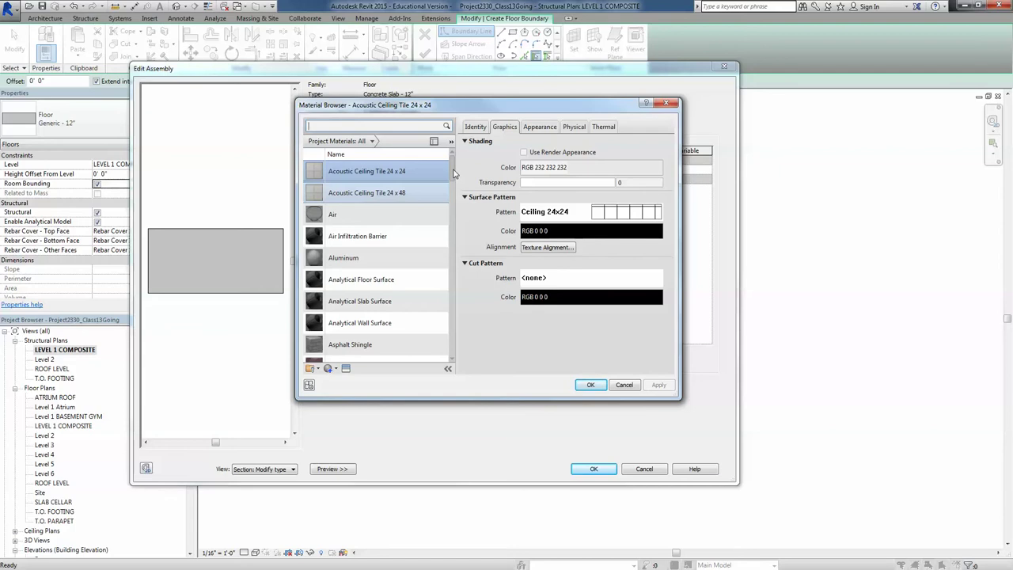
scroll(443, 174, "down", 1)
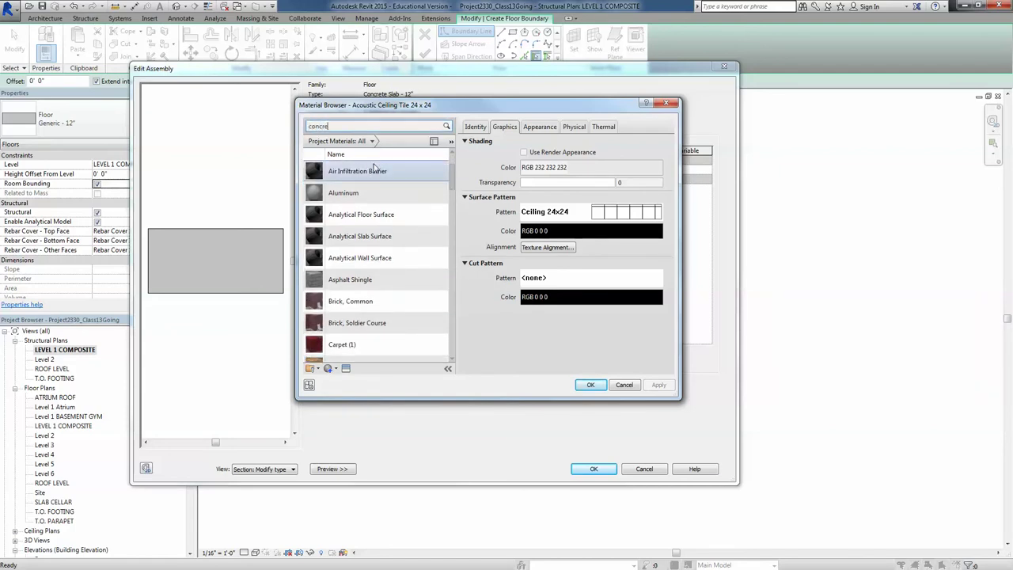
key("Return")
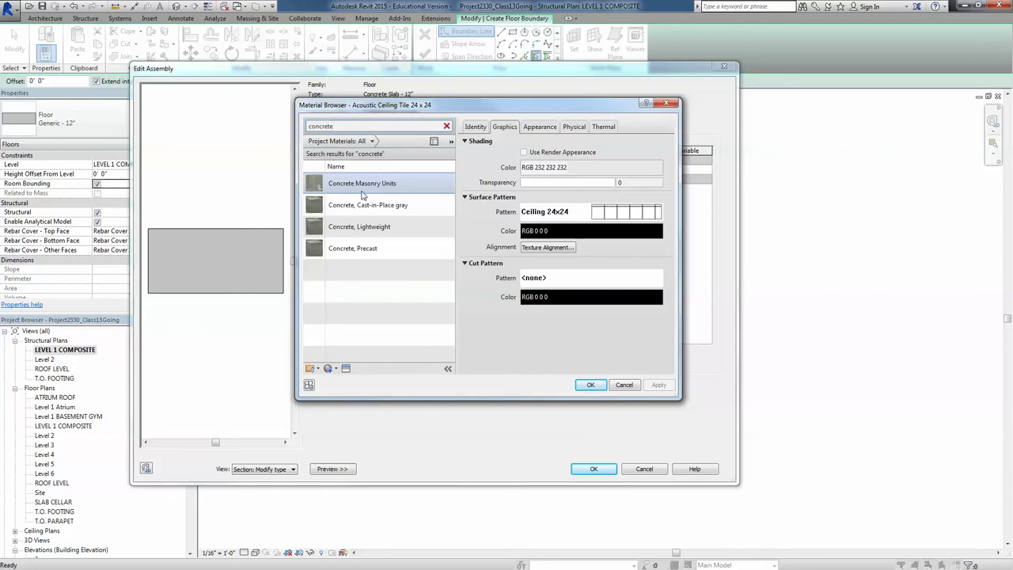
left_click(353, 231)
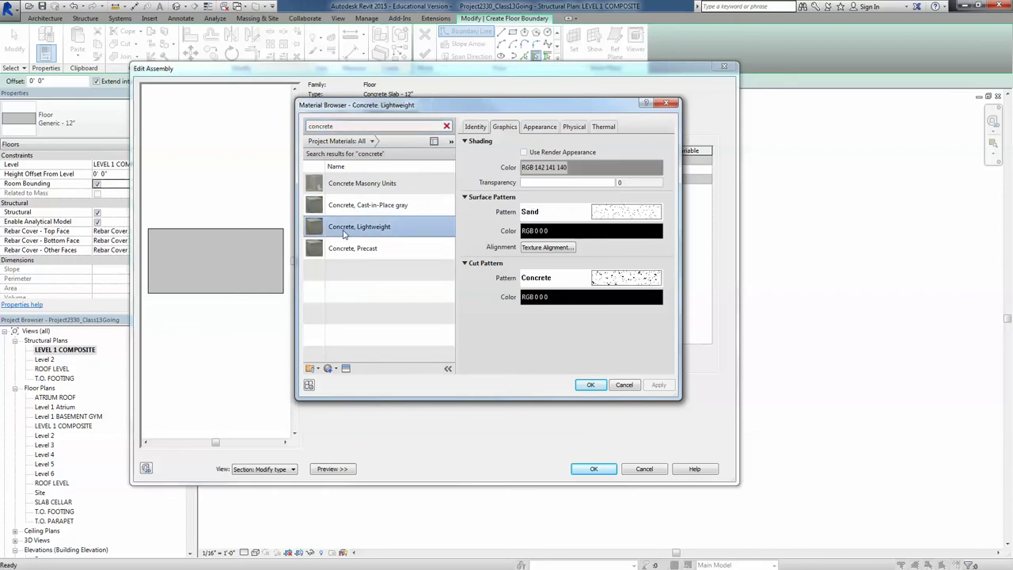
left_click(590, 385)
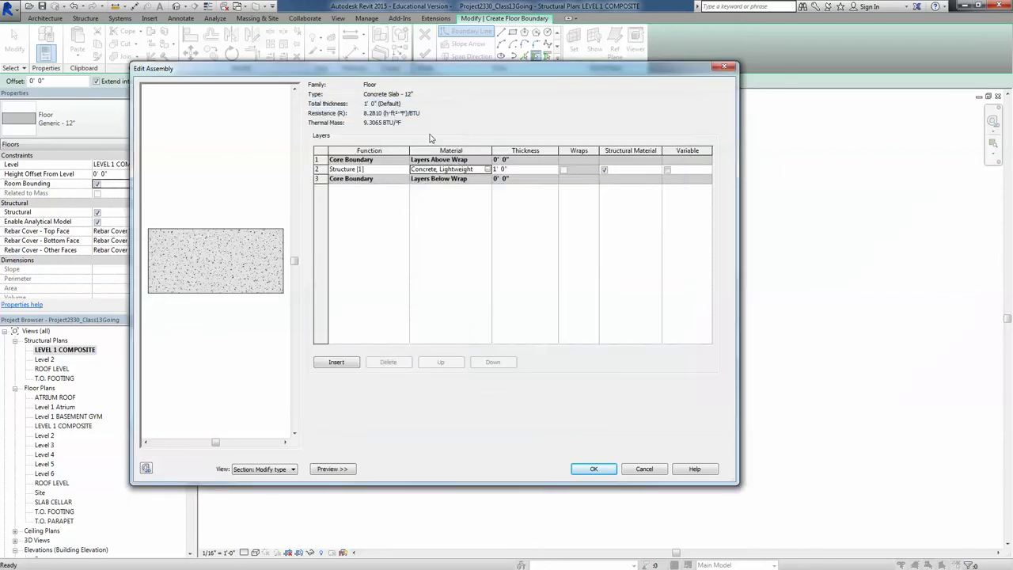
left_click(593, 469)
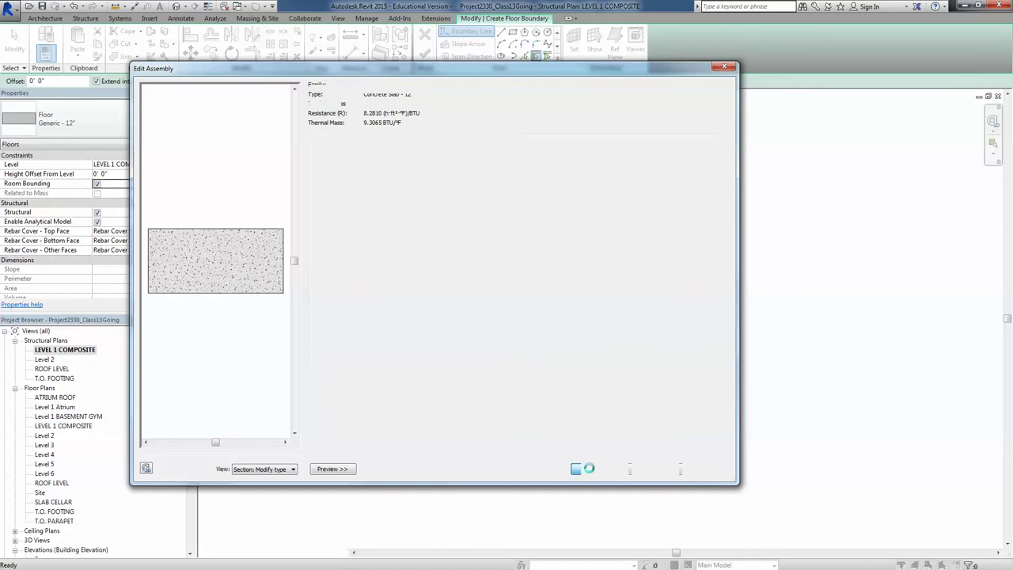
left_click(617, 470)
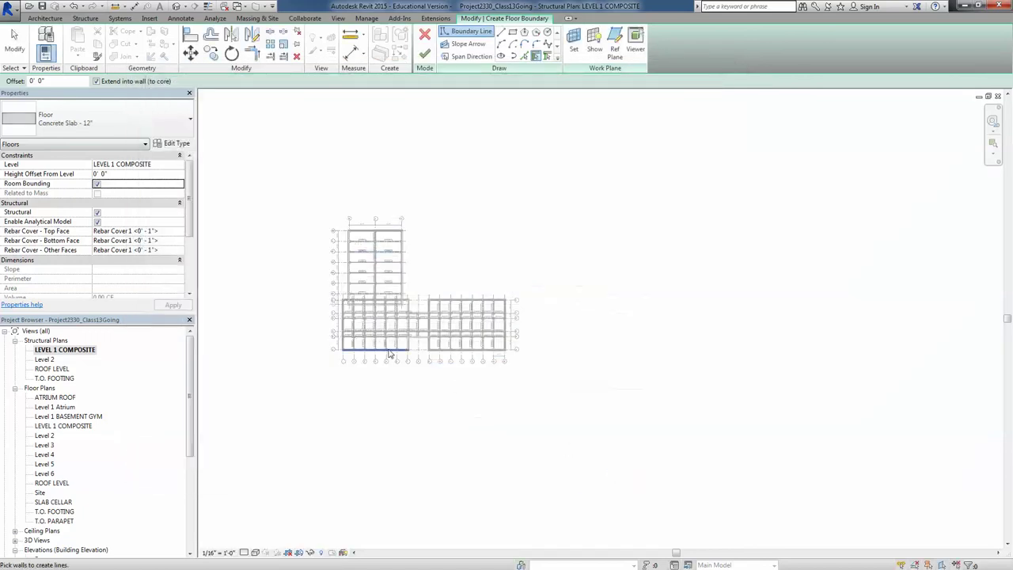
Switch to the slide presentation, review the slide on locating the Level 1 gym structural slab, and return to Revit.
middle_click_drag(344, 183, 369, 215)
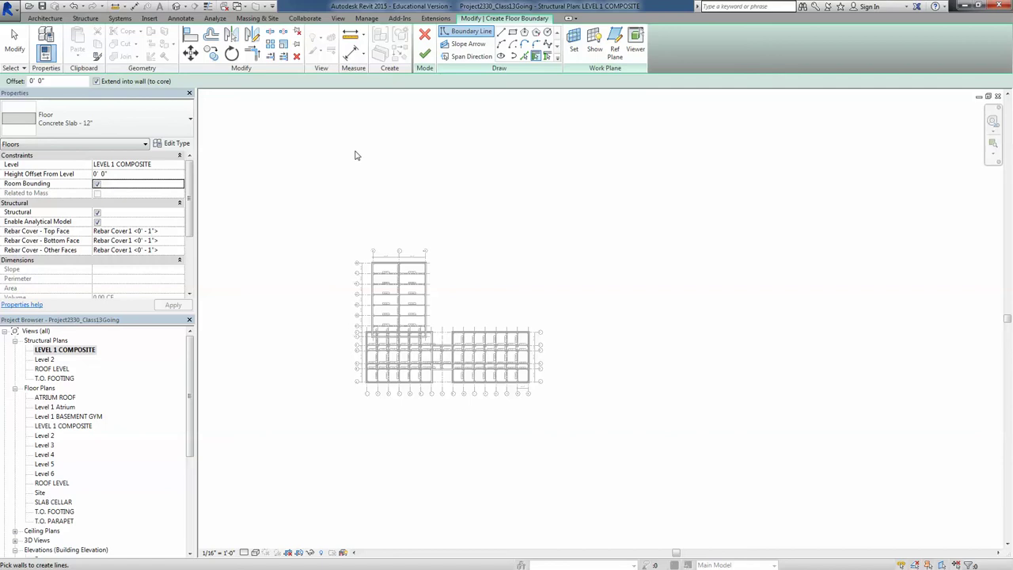
key("alt+Tab")
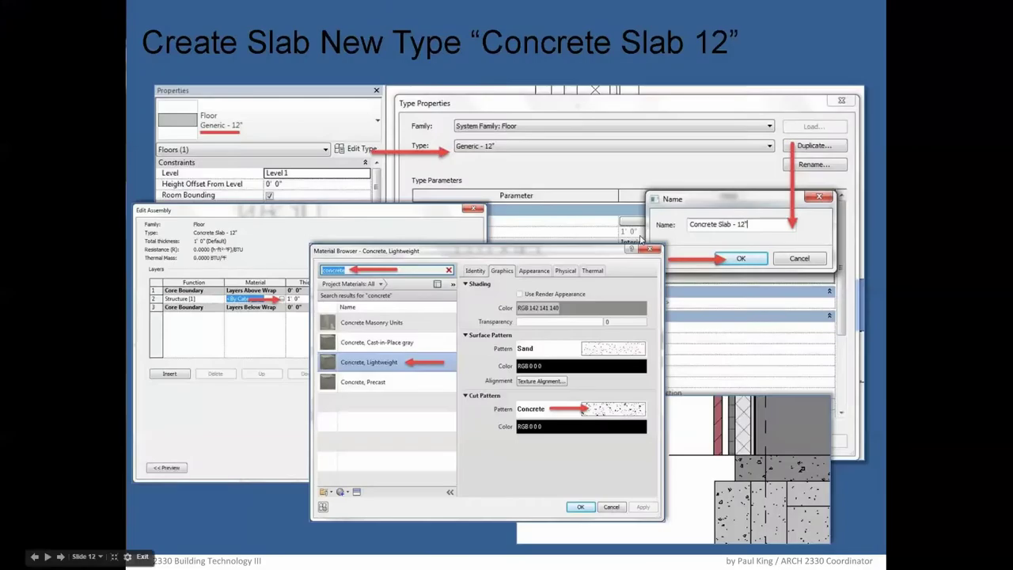
key("Right")
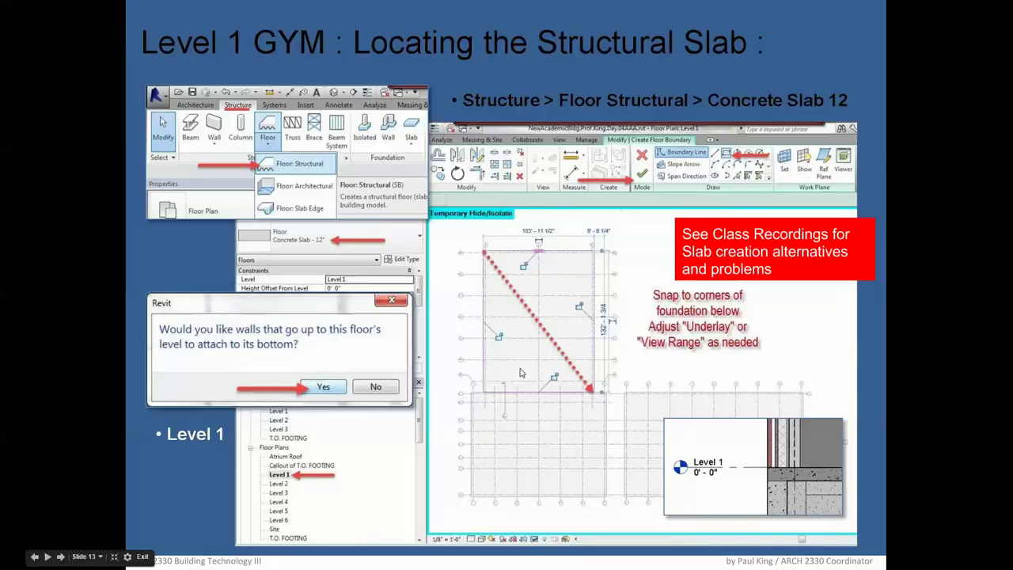
key("alt+Tab")
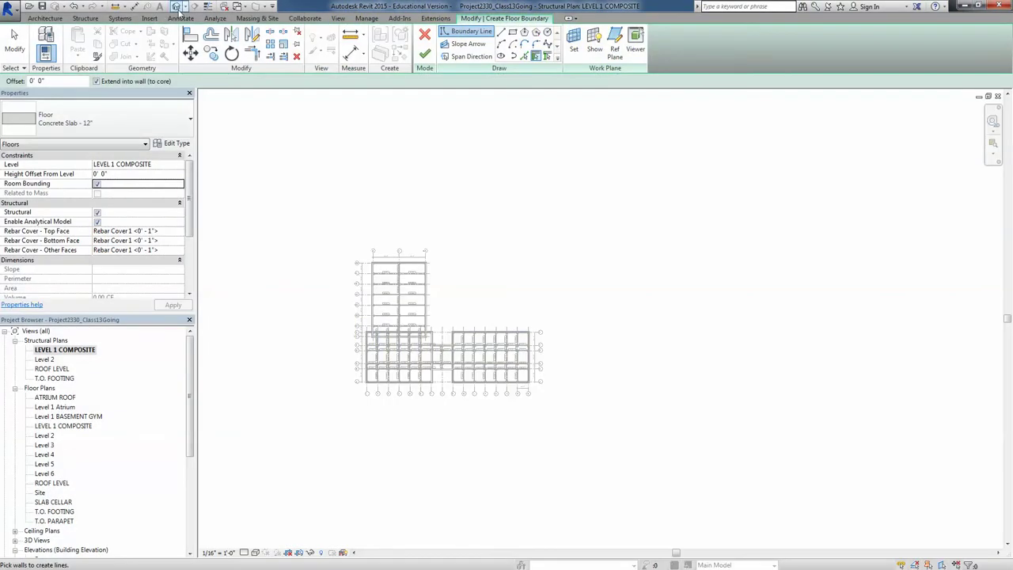
Open the default 3D view and orient it from above toward the gym wing's foundation walls for the floor sketch.
left_click(177, 7)
scroll(496, 330, "down", 2)
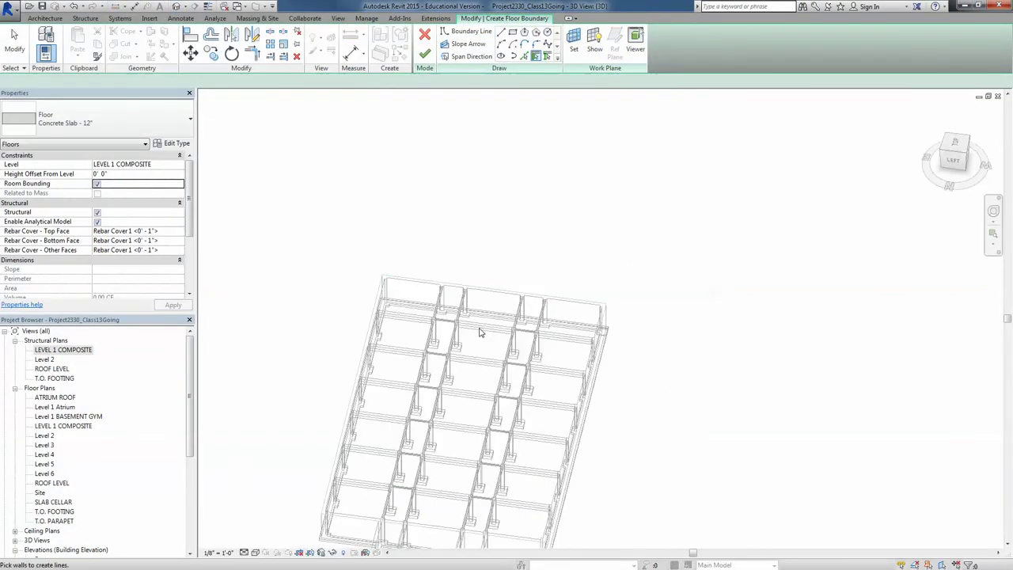
scroll(495, 271, "down", 2)
middle_click_drag(495, 271, 518, 163)
scroll(497, 321, "down", 1)
mouse_move(427, 316)
middle_mouse_down("shift")
mouse_move(523, 341)
mouse_move(429, 355)
mouse_move(411, 316)
middle_mouse_up("shift")
middle_click_drag(369, 192, 445, 242, "shift")
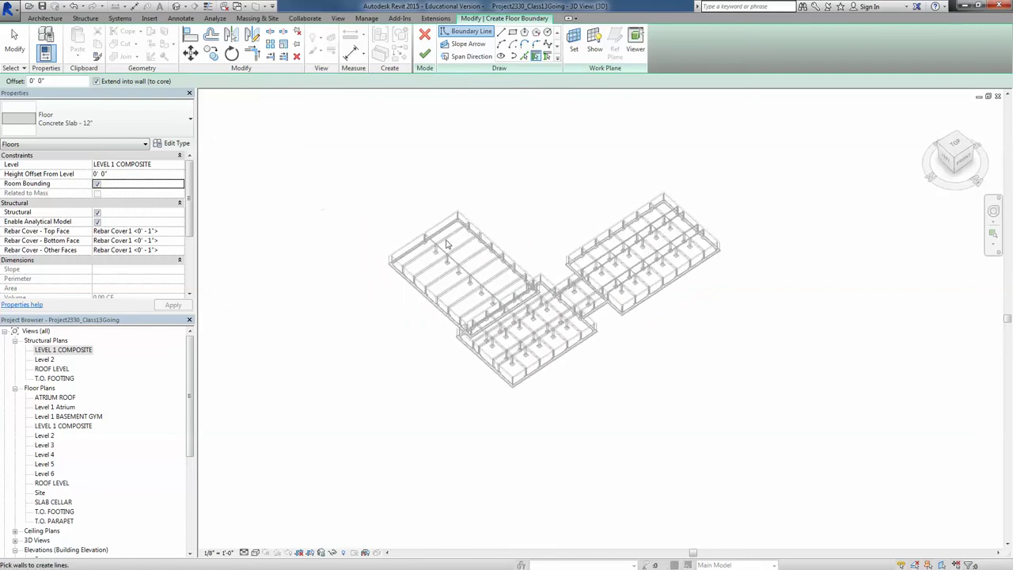
scroll(461, 198, "up", 5)
Draw a rectangular slab boundary over the gym wing between diagonally opposite outer corners of its foundation walls.
left_click(513, 32)
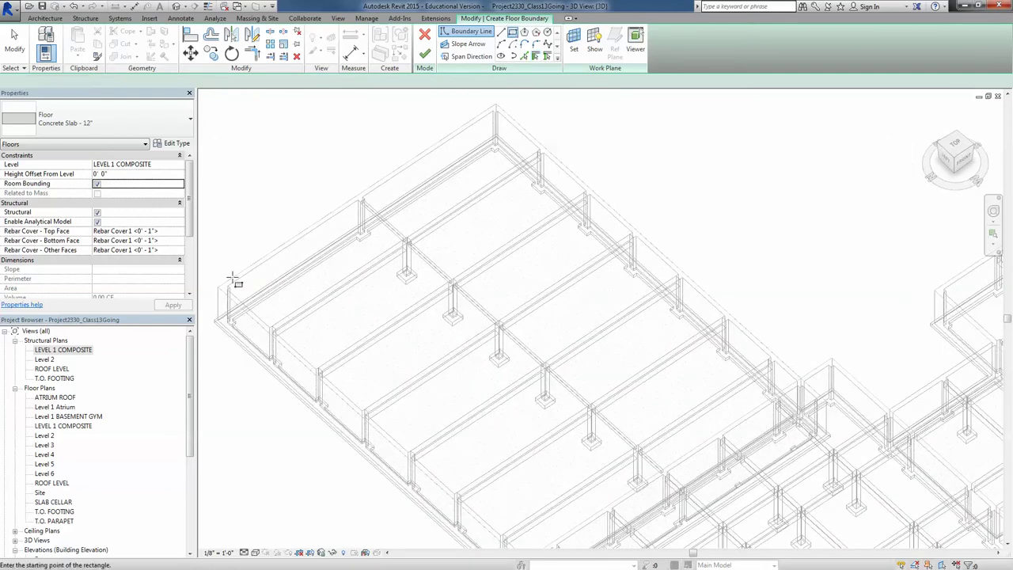
scroll(224, 290, "up", 6)
middle_click_drag(212, 291, 294, 272)
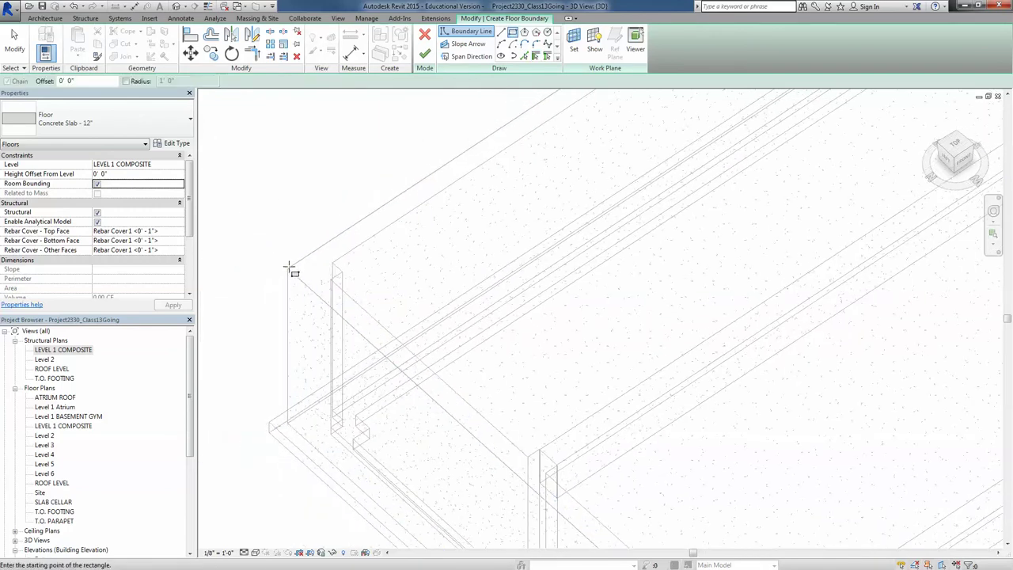
scroll(546, 362, "down", 6)
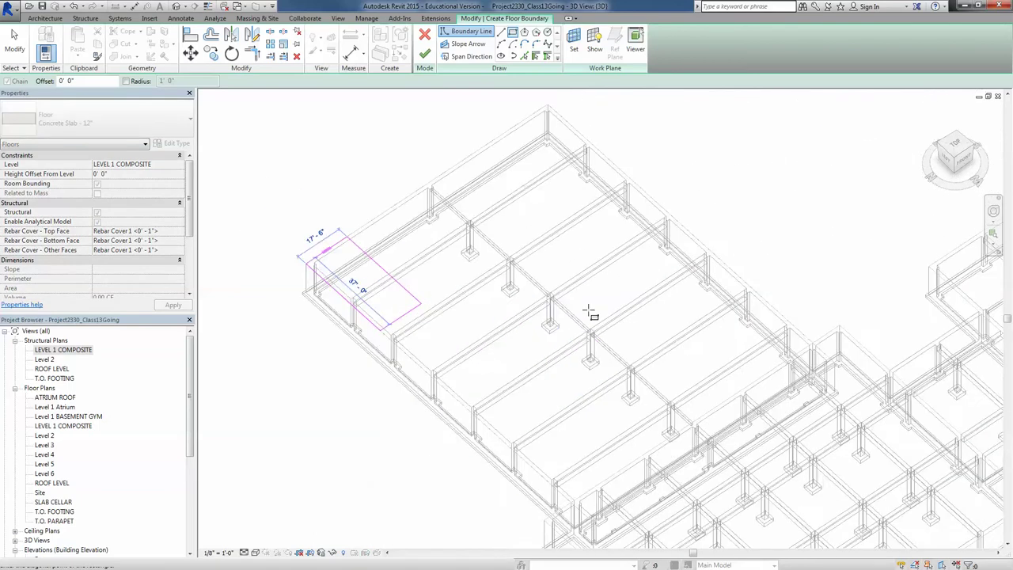
scroll(769, 332, "up", 5)
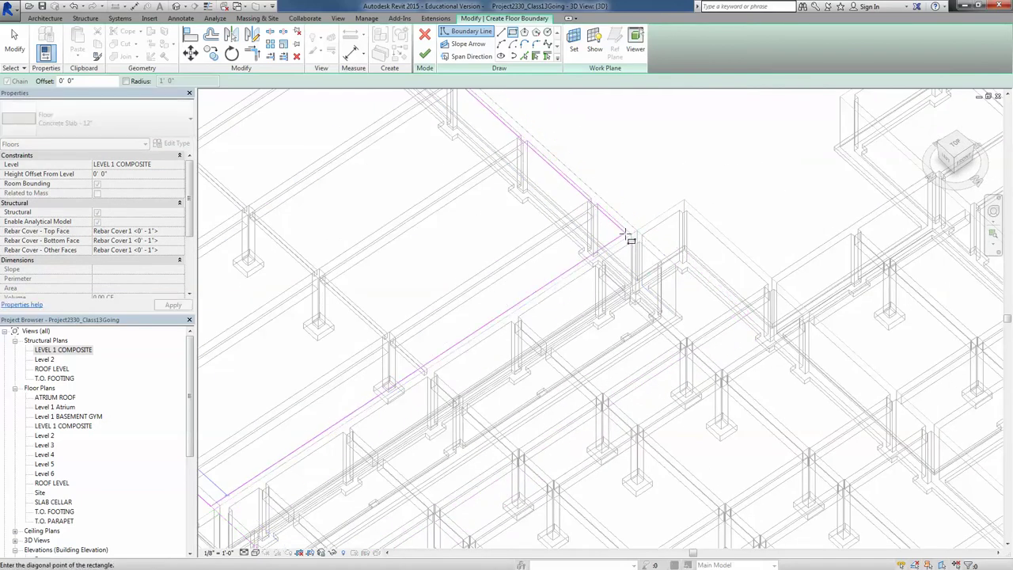
scroll(631, 226, "up", 4)
scroll(633, 221, "up", 3)
left_click(656, 256)
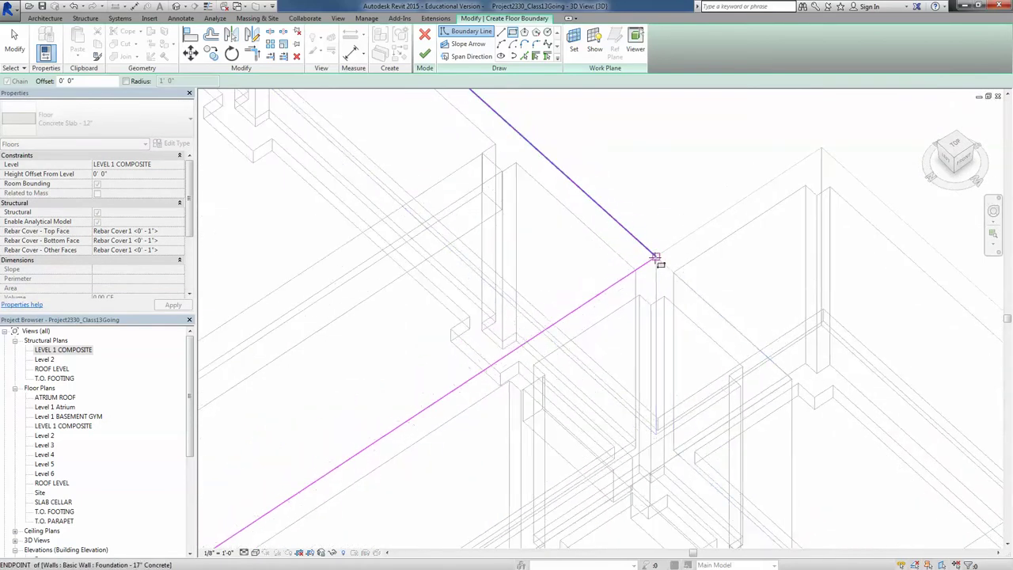
Finish the gym slab boundary, attach the walls reaching its level to its bottom, and detach the targets that the highlighted walls miss.
scroll(655, 257, "down", 3)
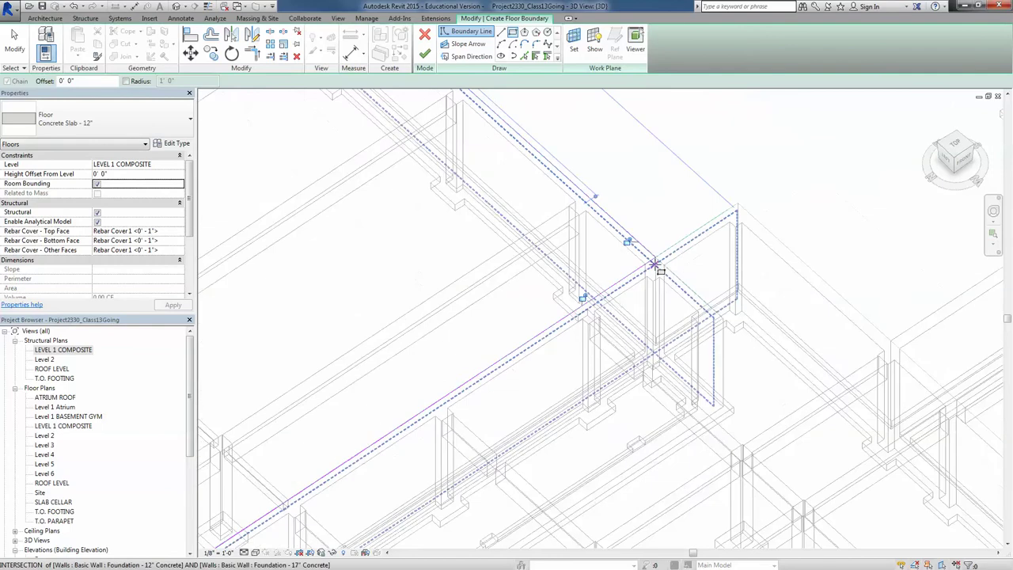
scroll(639, 236, "down", 2)
scroll(606, 159, "down", 2)
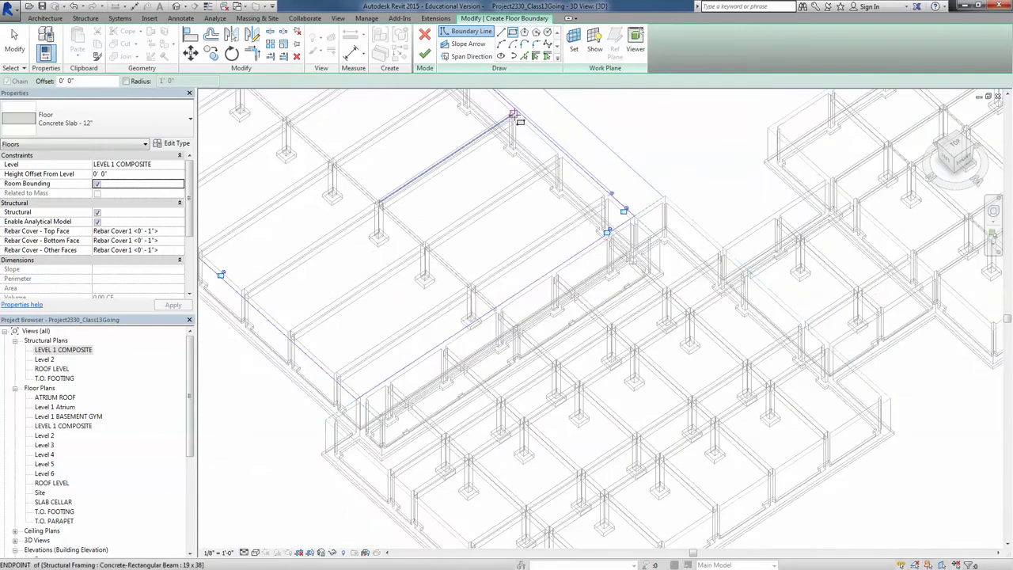
left_click(425, 53)
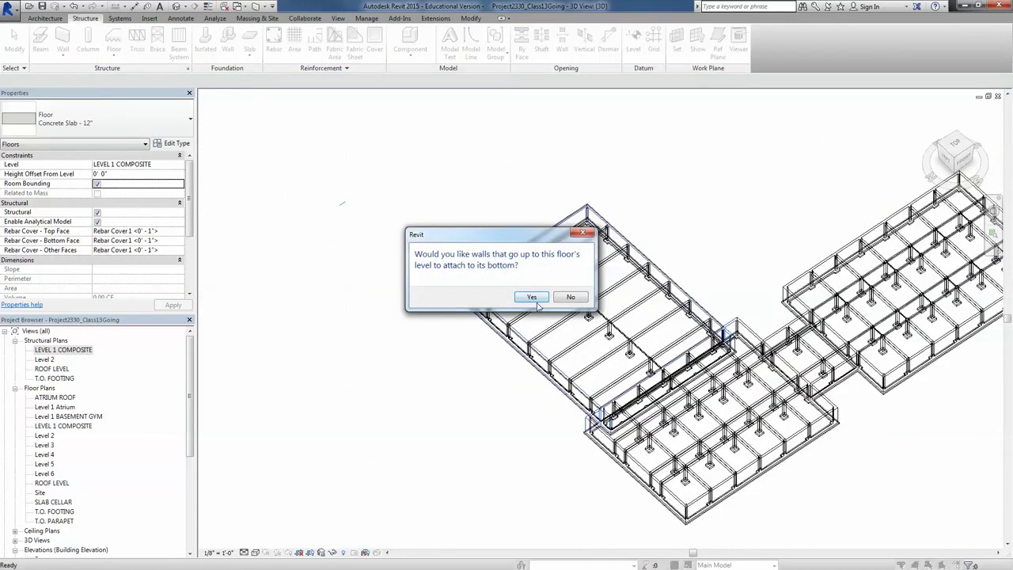
left_click(532, 298)
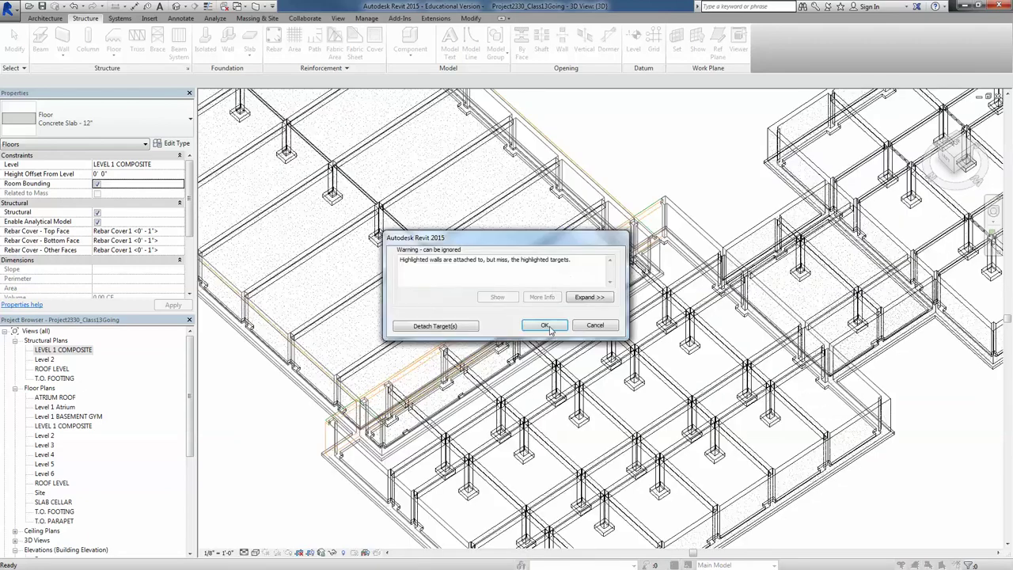
left_click(455, 329)
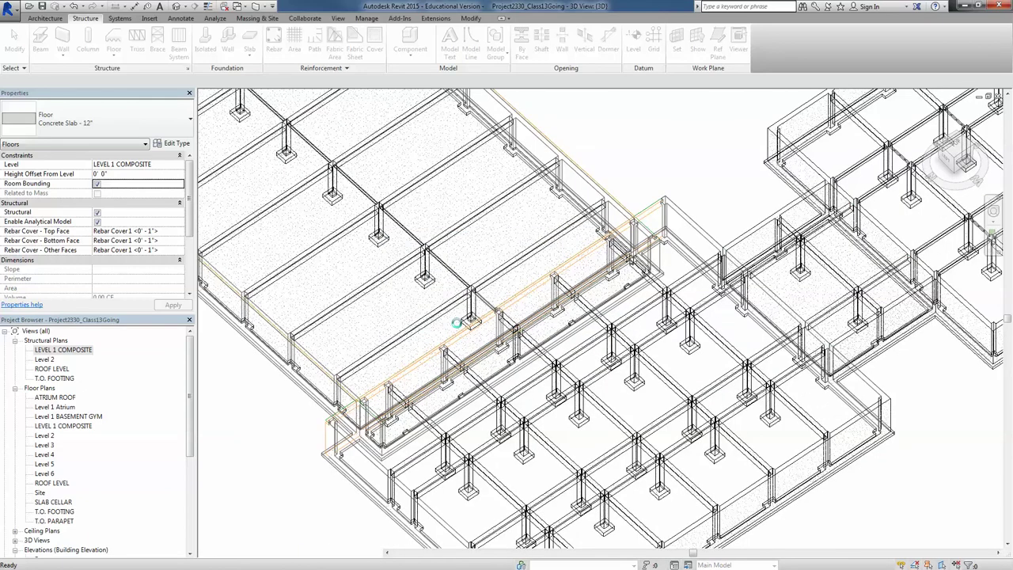
scroll(428, 276, "down", 3)
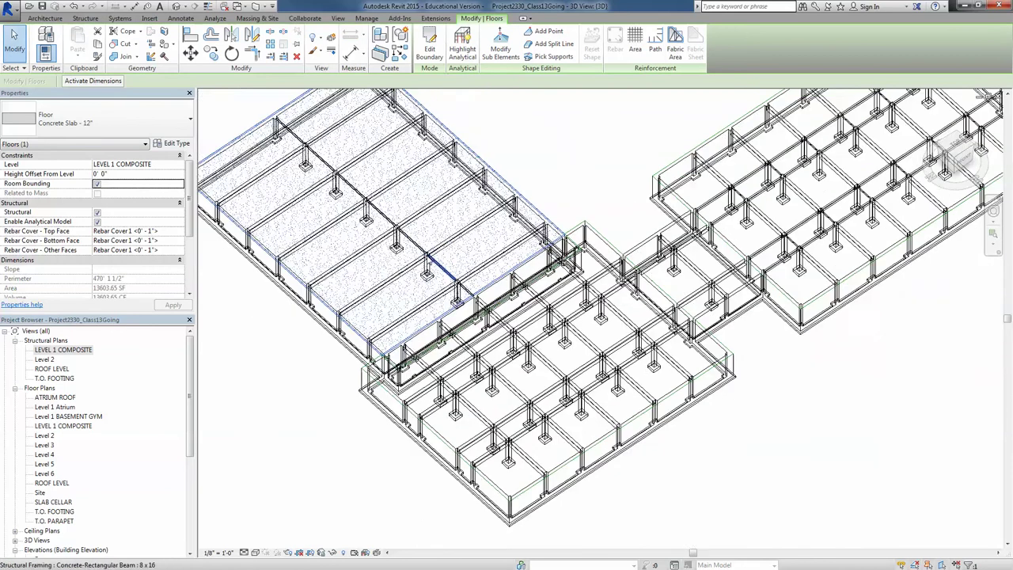
scroll(427, 269, "up", 3)
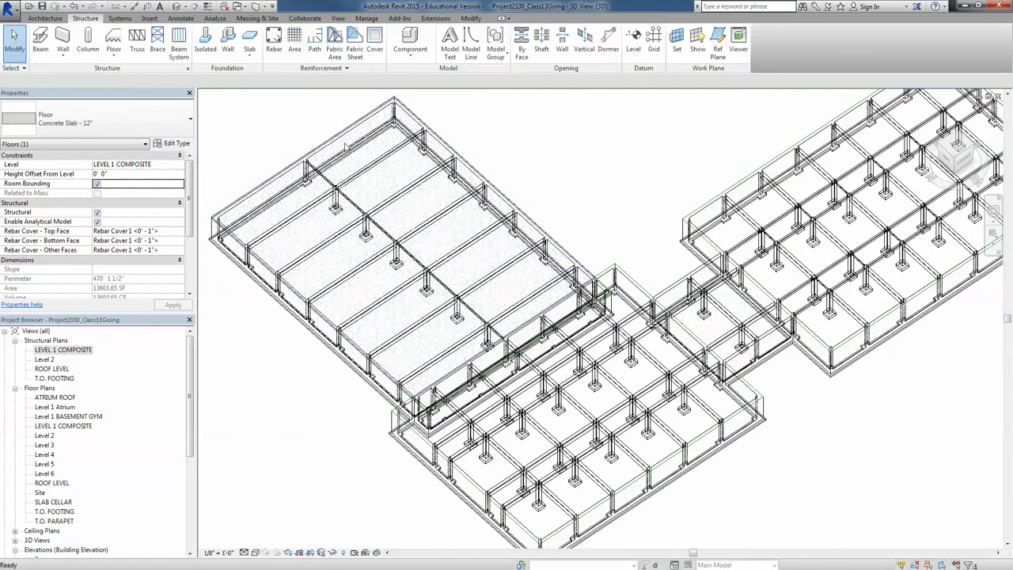
key("Escape")
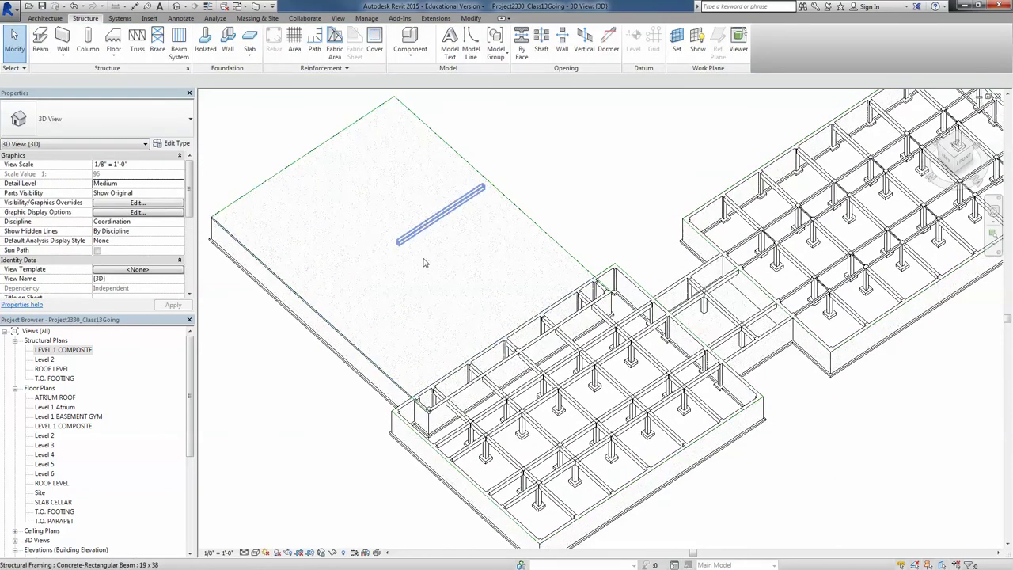
Examine the new gym wing slab and its foundation walls from different angles in the 3D view.
scroll(424, 263, "down", 1)
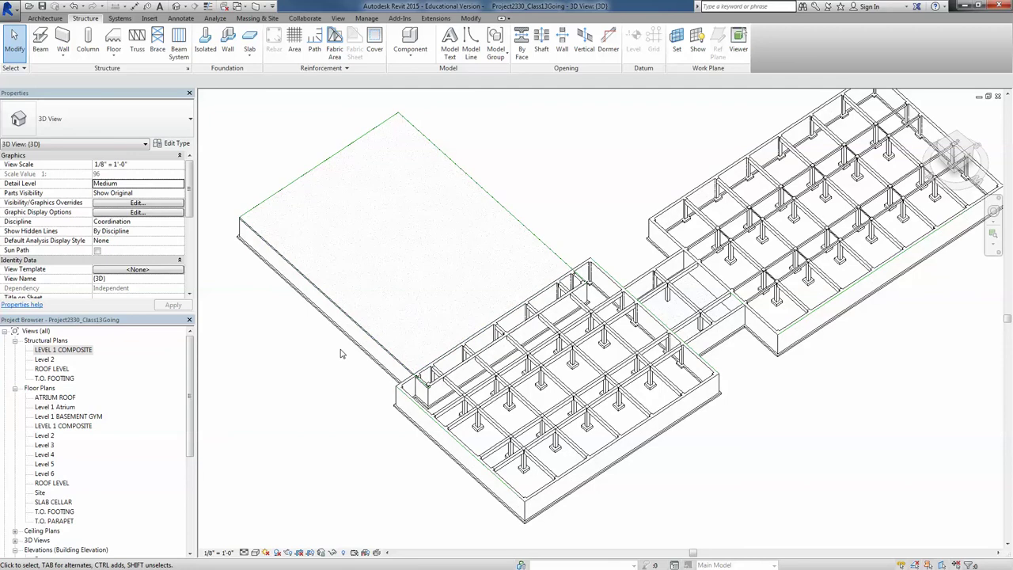
middle_click_drag(354, 330, 373, 296, "shift")
scroll(427, 281, "down", 1)
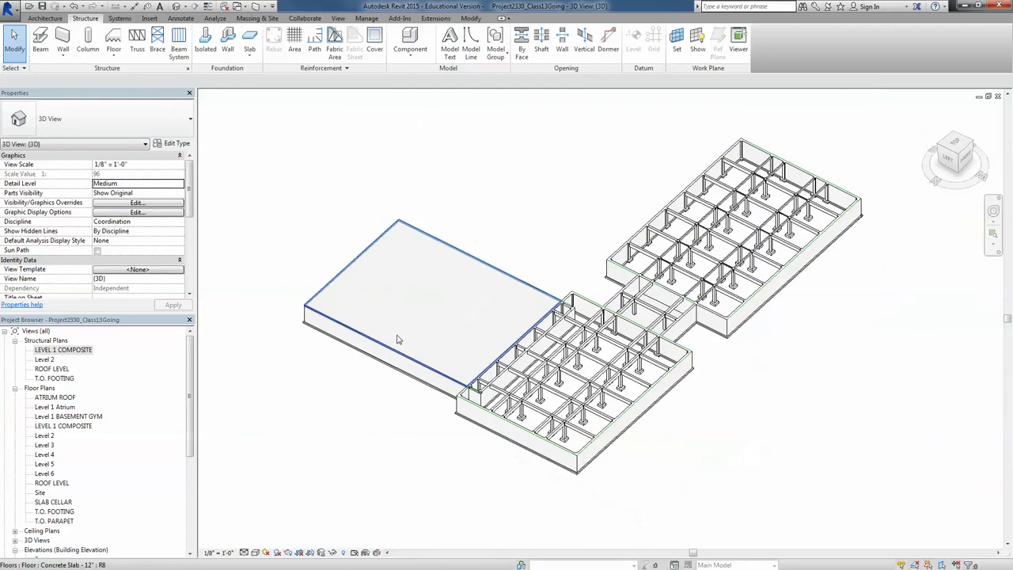
scroll(383, 348, "down", 1)
middle_click_drag(383, 348, 341, 300)
scroll(281, 280, "up", 5)
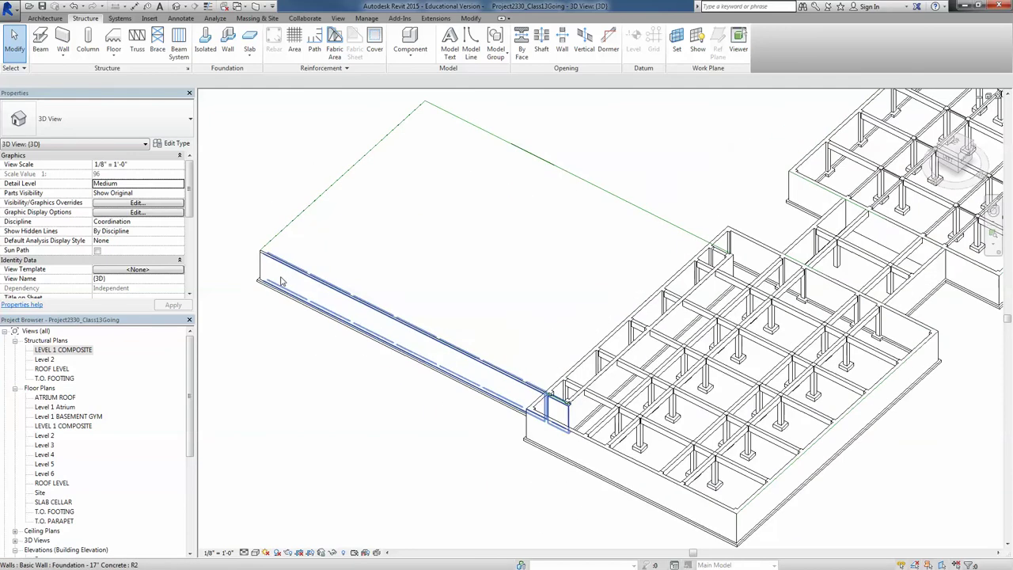
scroll(280, 281, "down", 3)
Open the LEVEL 1 COMPOSITE floor plan and, from its section marker, Section 1 to inspect the slab edge at the gym's end wall.
double_click(66, 426)
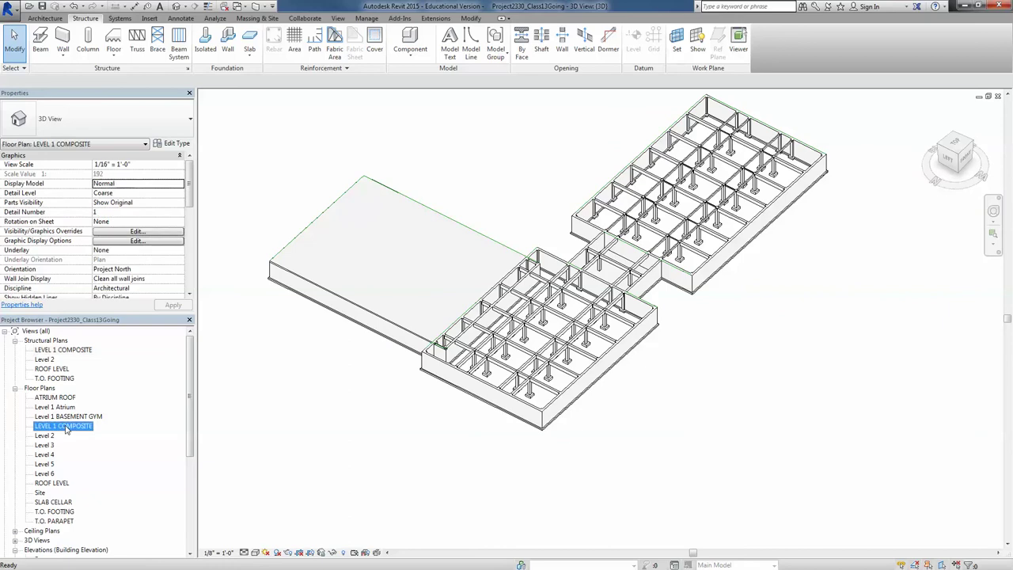
scroll(422, 181, "up", 4)
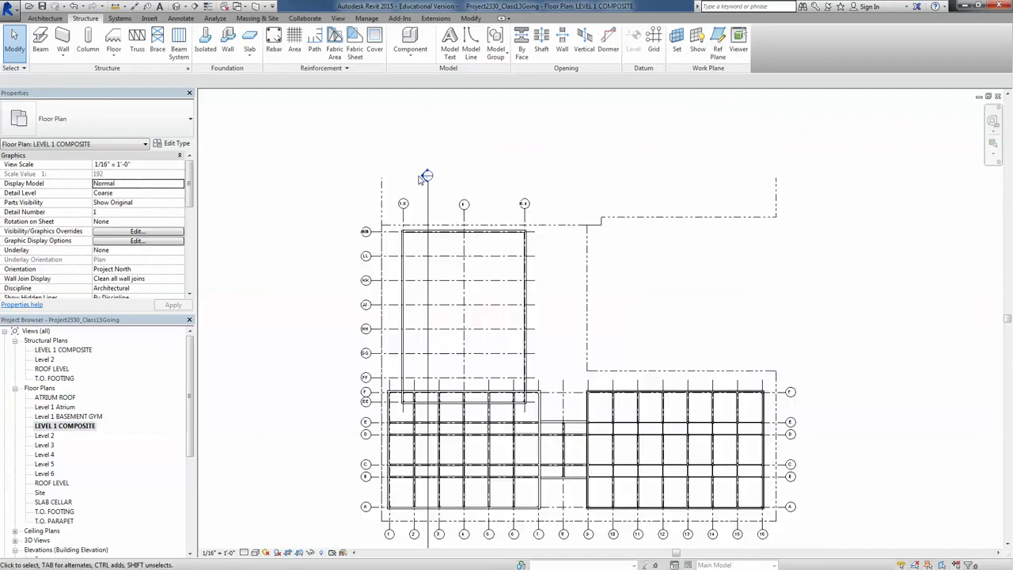
double_click(420, 178)
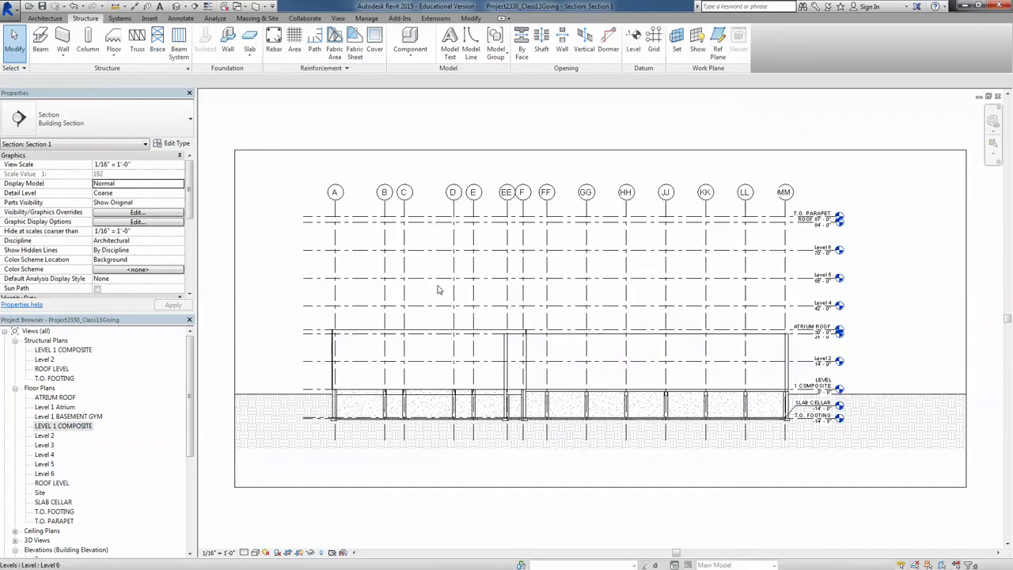
scroll(736, 361, "up", 6)
scroll(732, 356, "up", 2)
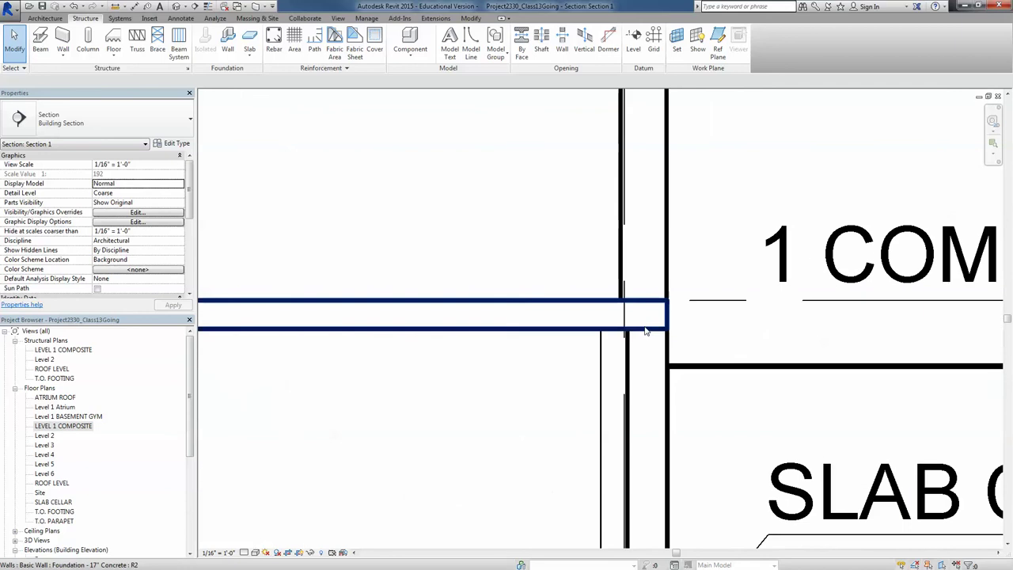
left_click(603, 302)
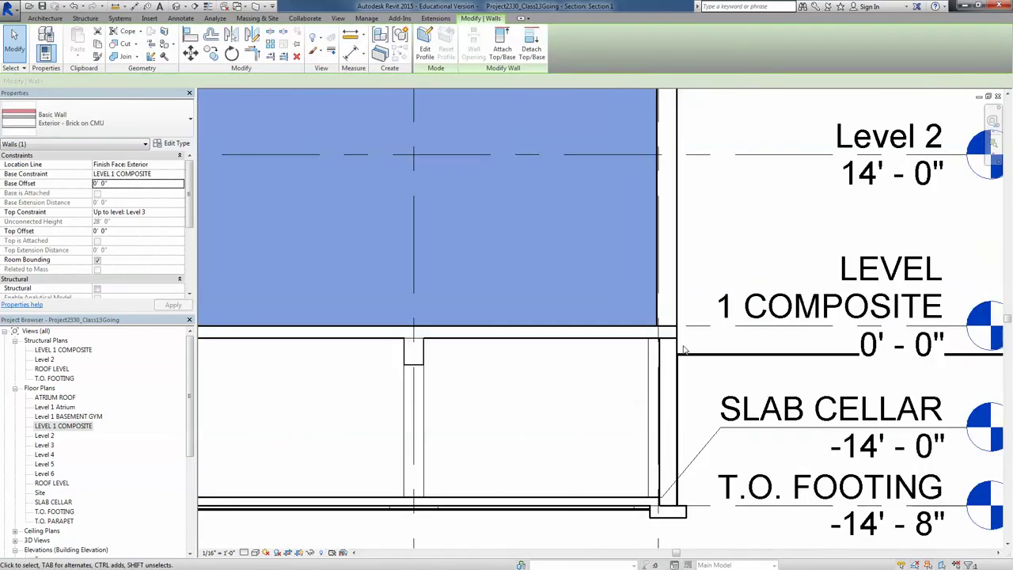
key("Escape")
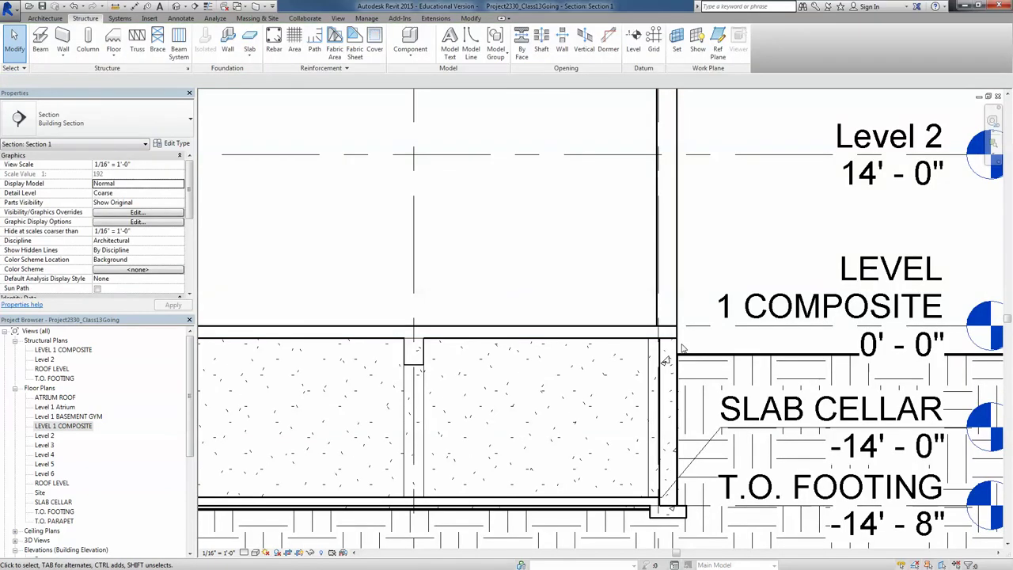
Select the 17" concrete foundation wall at grid MM and check how its top meets the underside of the slab.
scroll(682, 348, "down", 2)
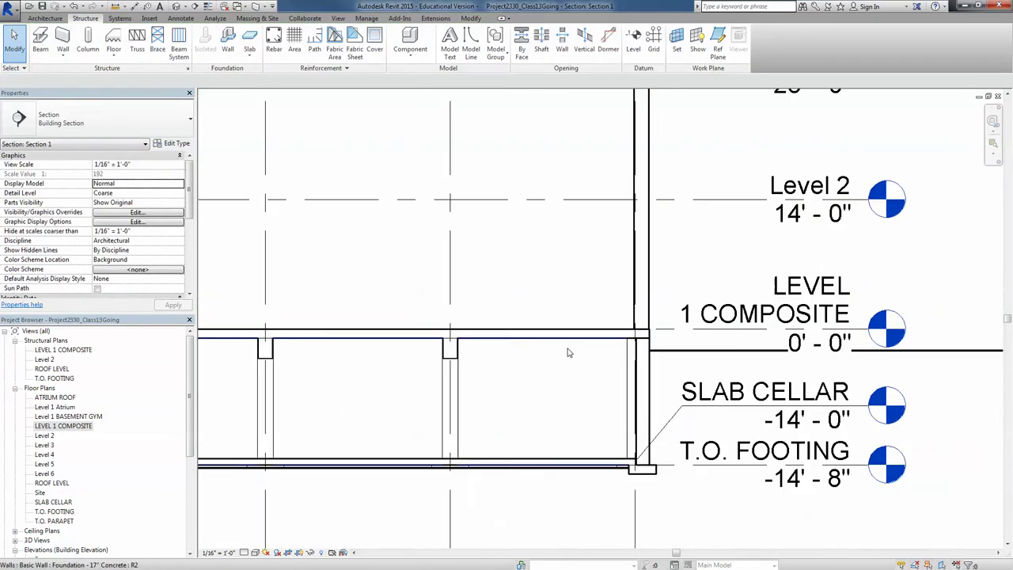
left_click(641, 353)
scroll(641, 356, "up", 5)
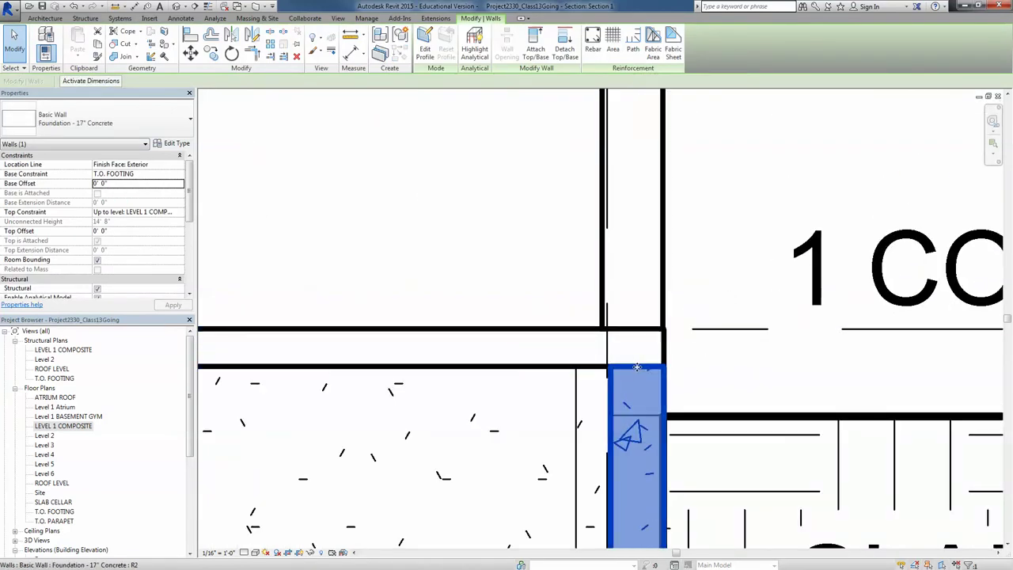
scroll(637, 367, "down", 4)
key("Escape")
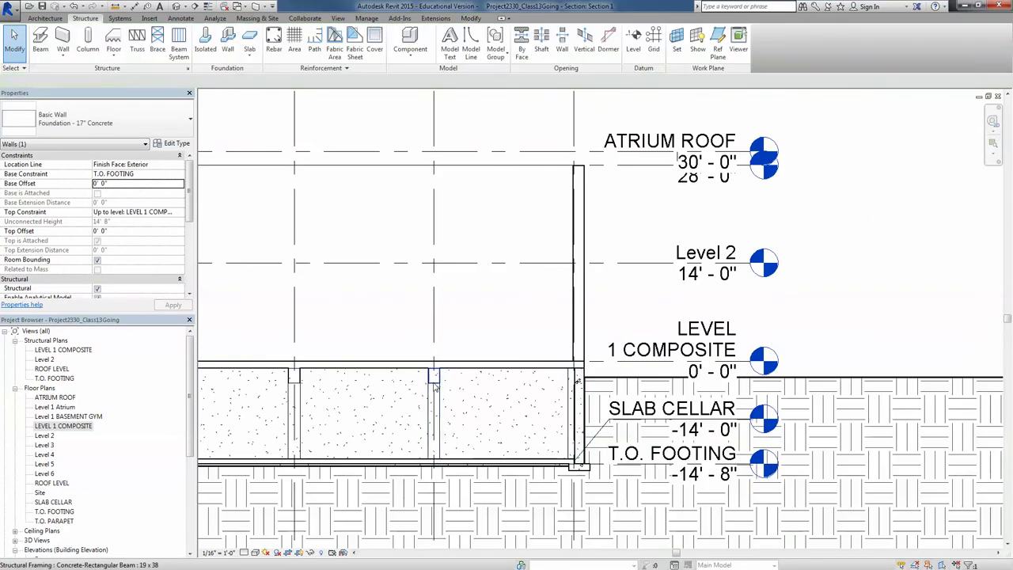
Select the concrete girder under the gym slab at grid LL and inspect where it meets the slab in section.
scroll(437, 382, "up", 5)
scroll(443, 380, "up", 2)
left_click(447, 377)
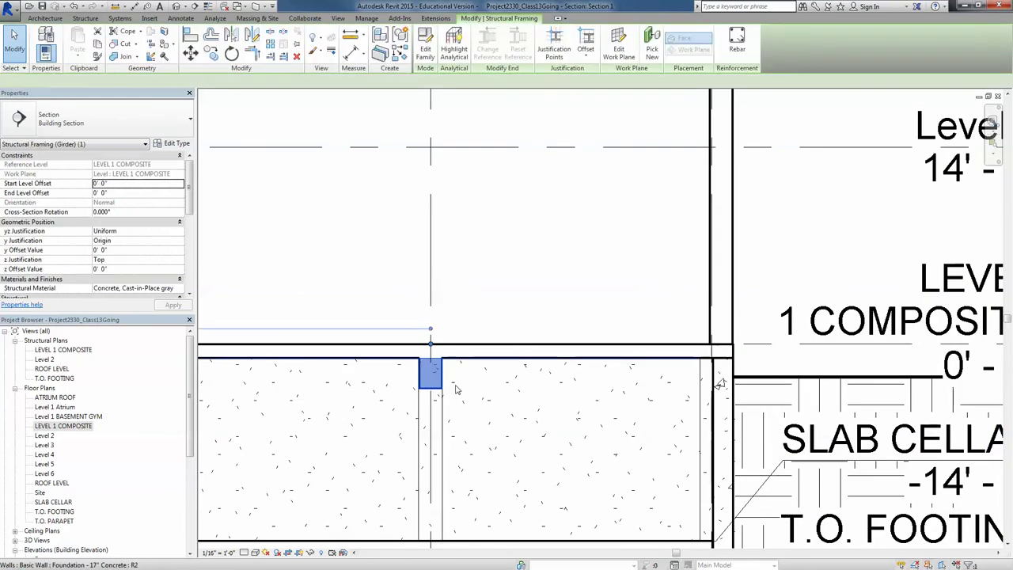
scroll(443, 368, "up", 3)
scroll(405, 312, "up", 2)
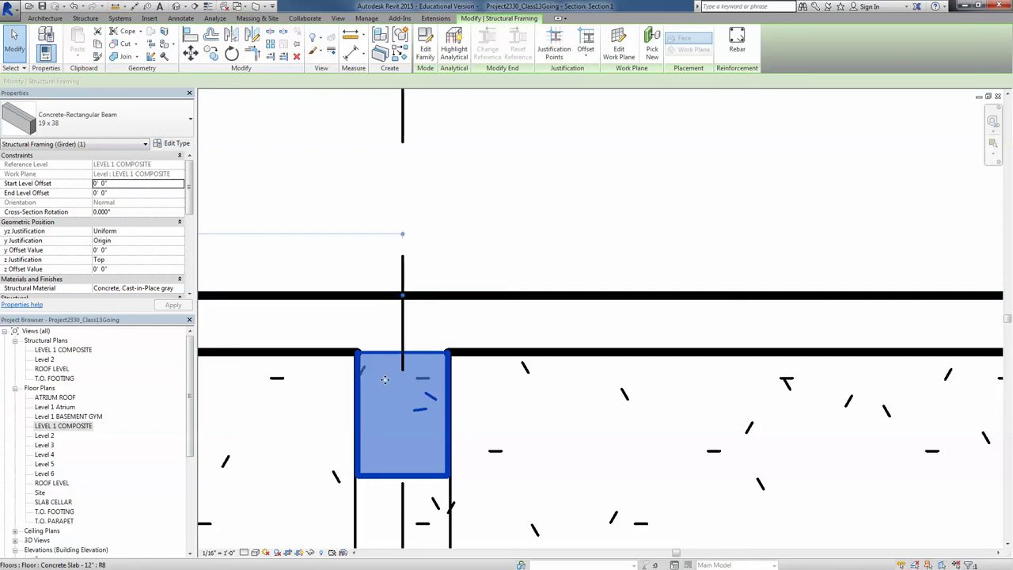
scroll(392, 396, "down", 2)
scroll(393, 396, "down", 6)
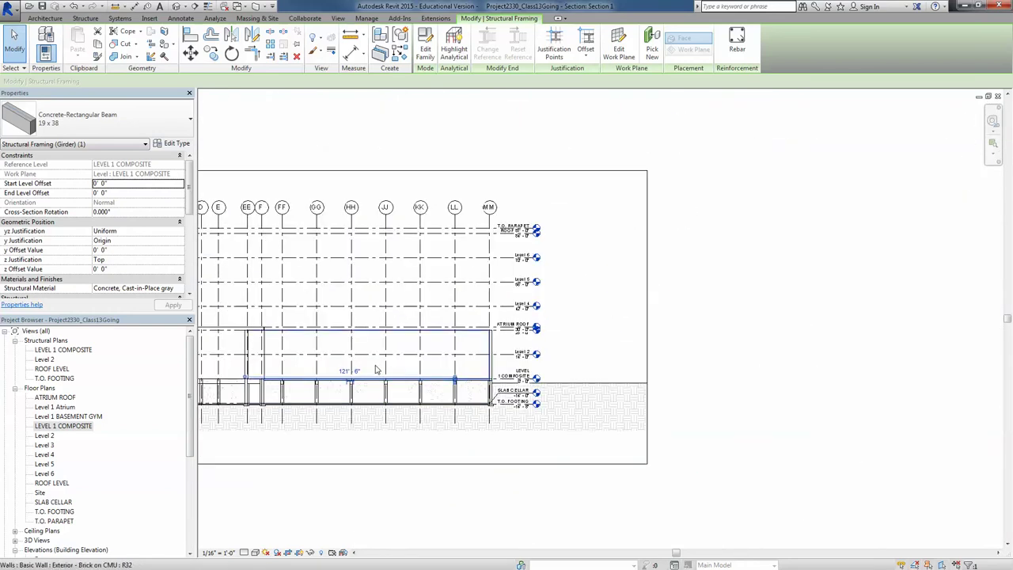
left_click(376, 369)
left_click(691, 337)
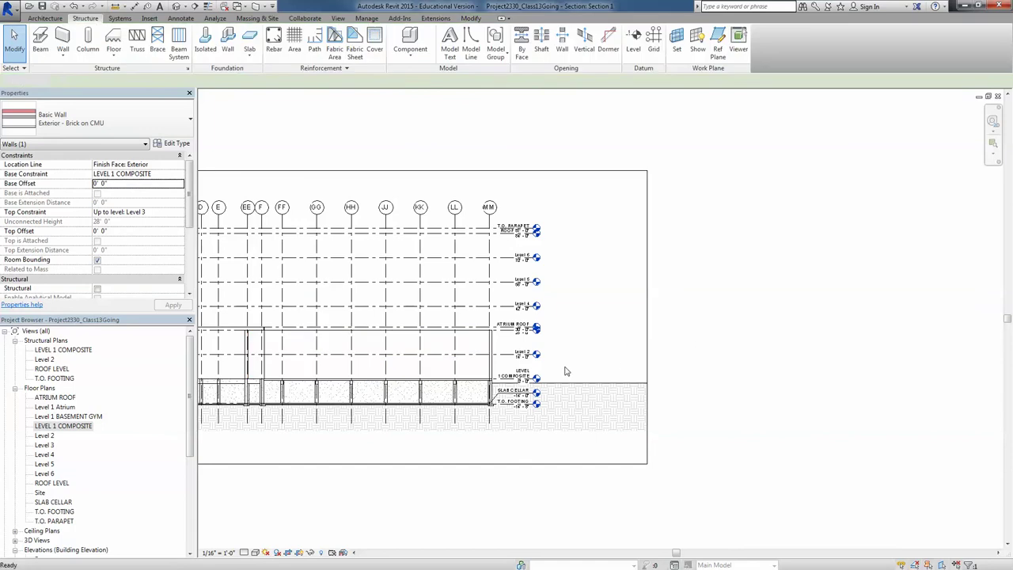
Compare the gym wing's slab and beams in Section 1 with a girder of the adjoining wing between grids C and D.
scroll(432, 395, "up", 5)
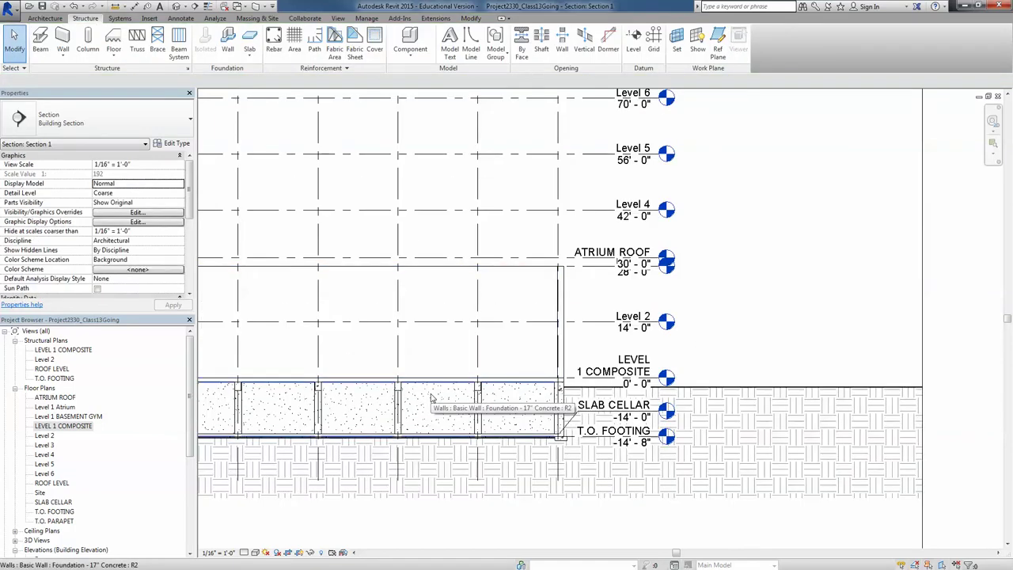
scroll(432, 395, "down", 3)
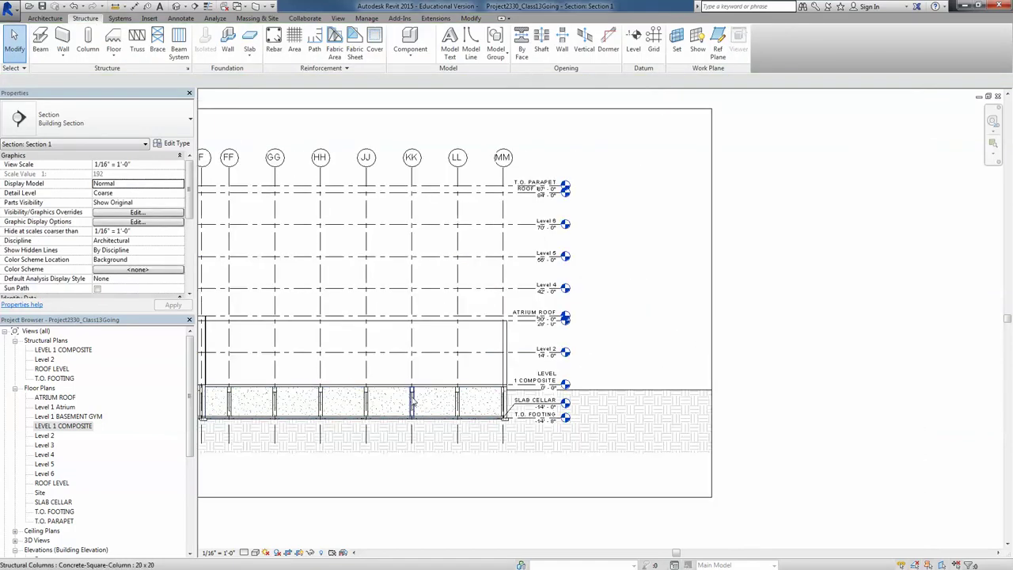
scroll(413, 403, "down", 2)
scroll(441, 397, "down", 2)
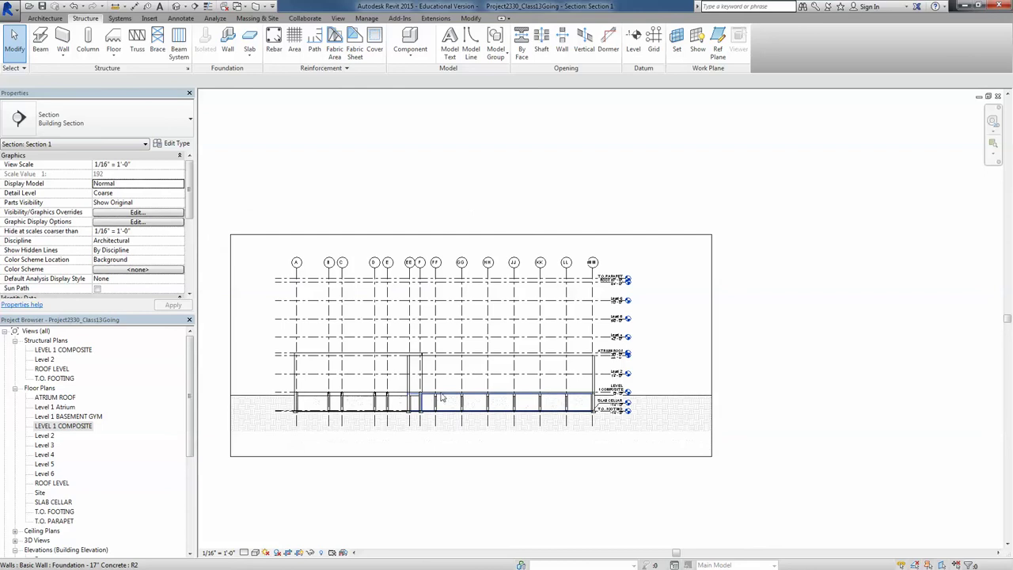
scroll(439, 398, "up", 6)
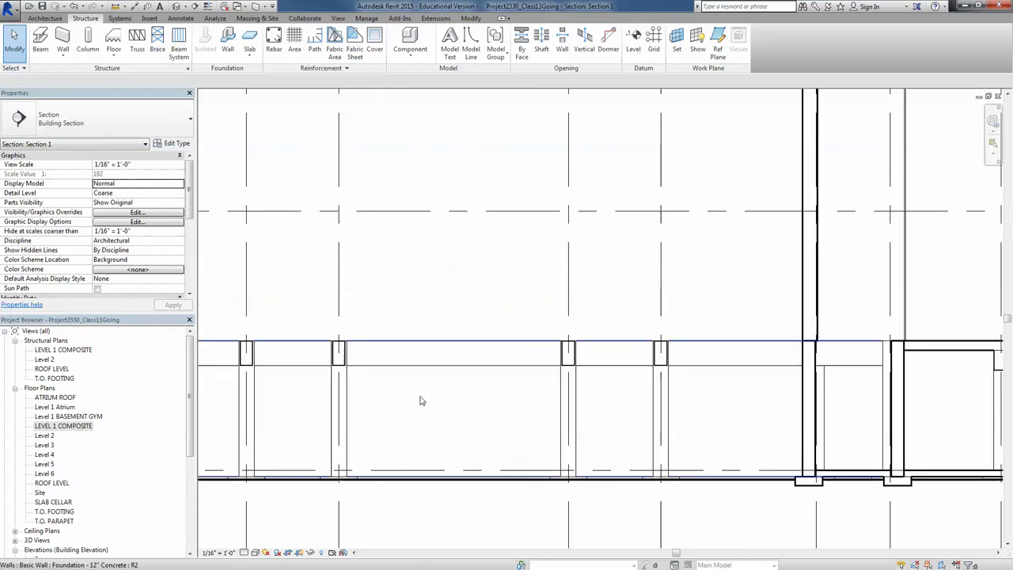
left_click(411, 378)
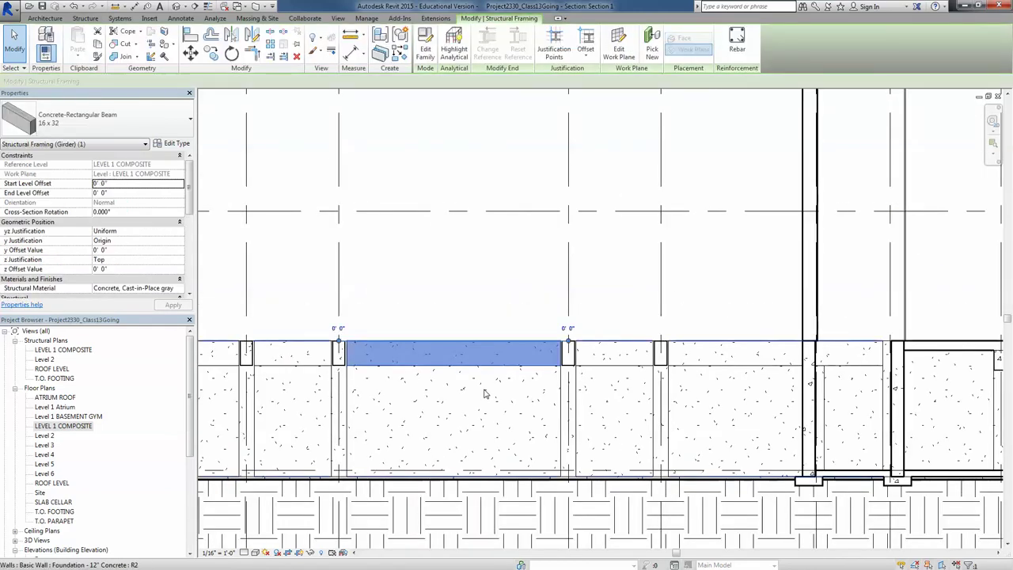
scroll(406, 311, "down", 2)
middle_click_drag(740, 342, 564, 323)
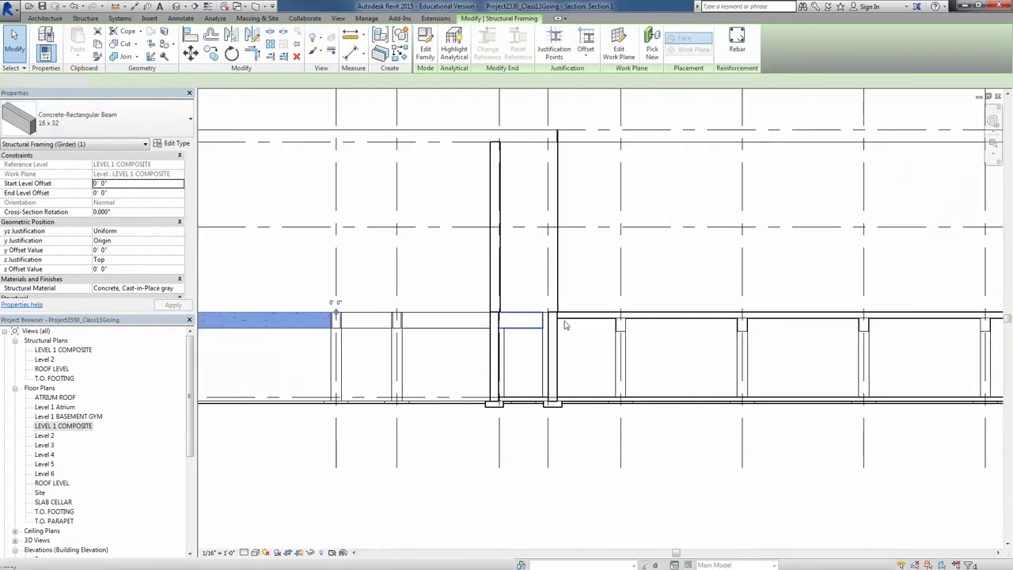
key("Escape")
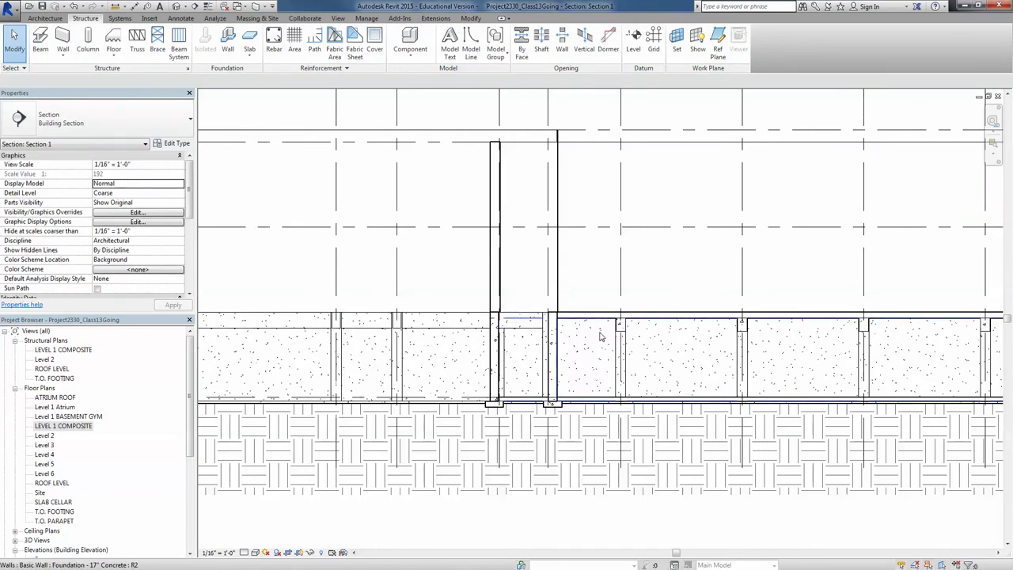
scroll(599, 335, "down", 5)
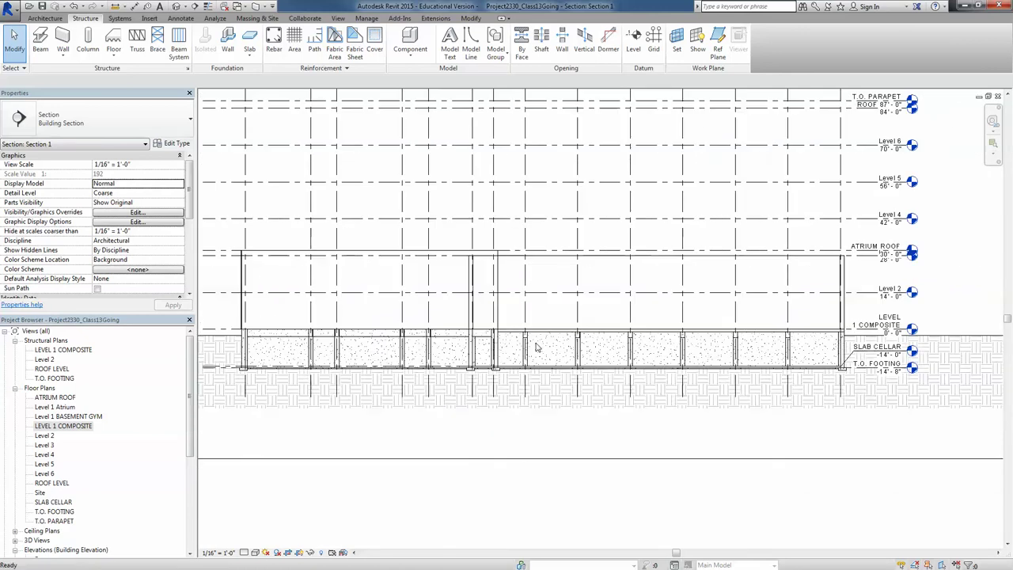
scroll(562, 354, "down", 2)
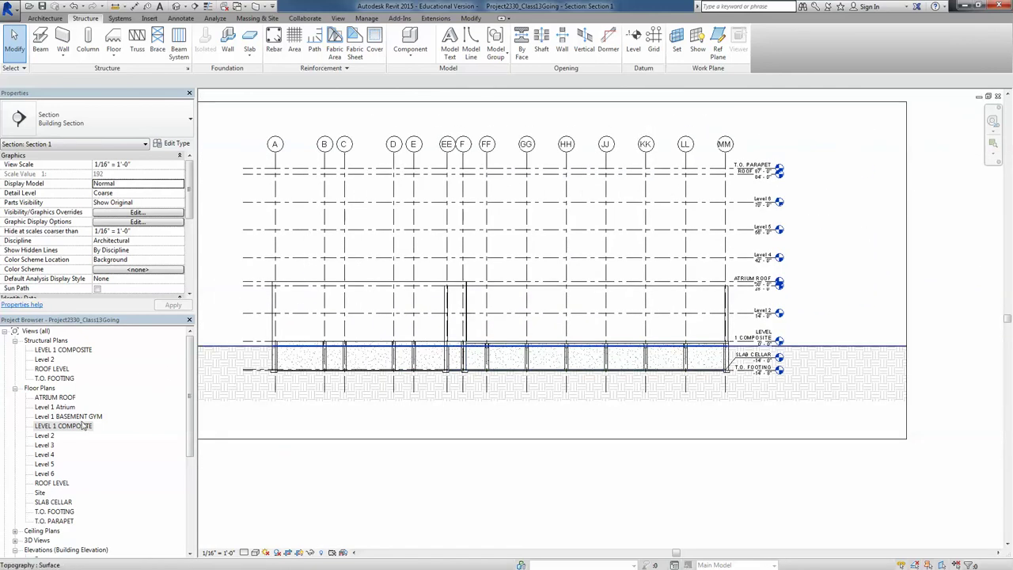
Switch to the slide presentation and advance to the slide on locating the Level 1 atrium structural slab.
key("alt+Tab")
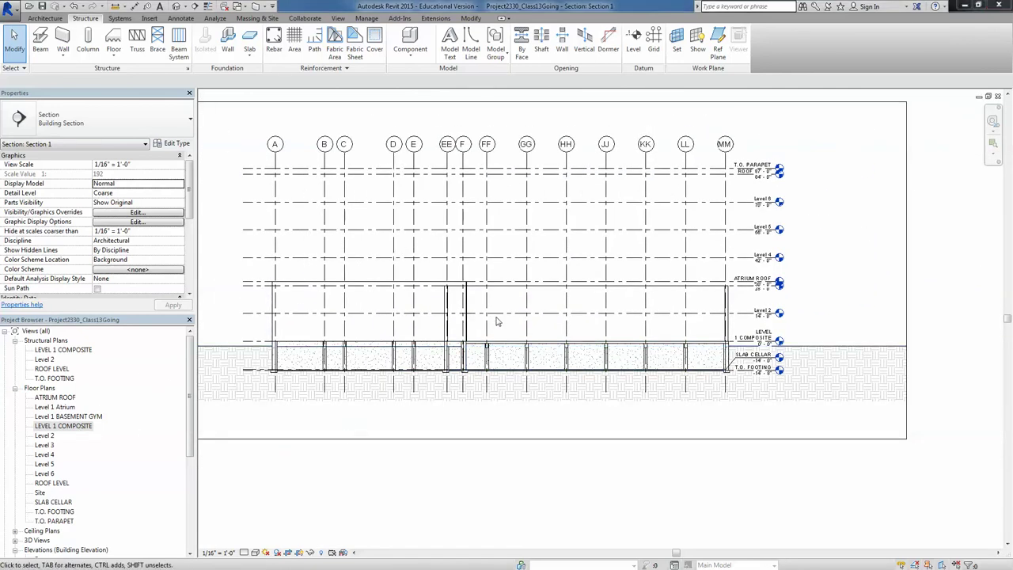
key("Right")
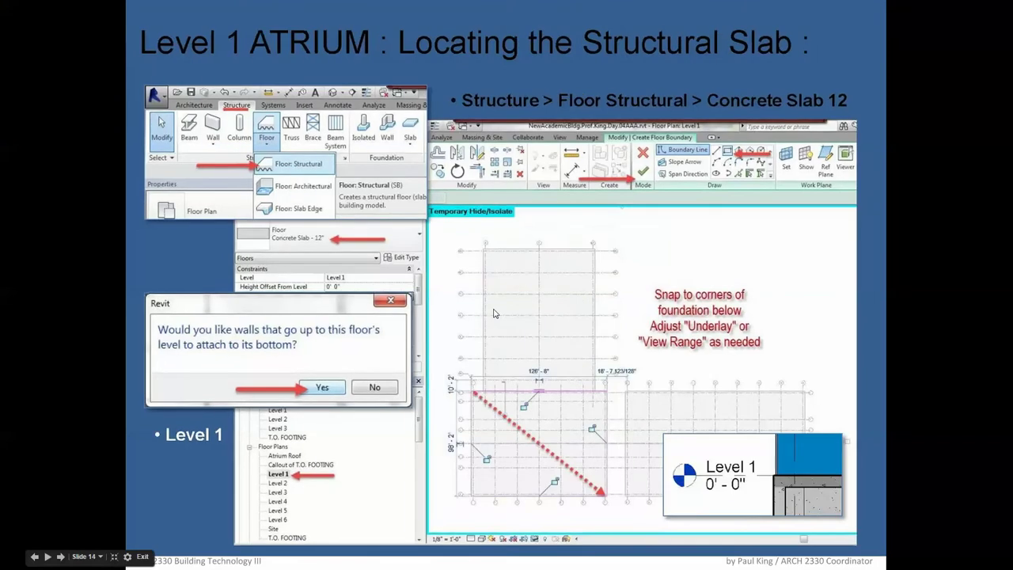
Switch back to Revit and sketch a rectangular Concrete Slab - 12" structural floor boundary in 3D, snapped to opposite outer corners of the atrium foundation.
key("alt+Tab")
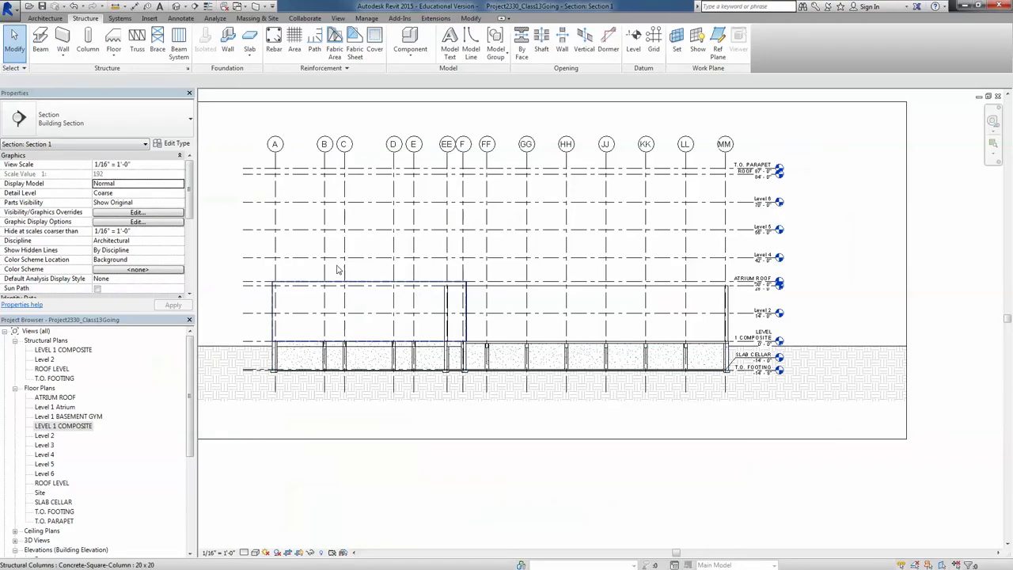
scroll(395, 323, "down", 2)
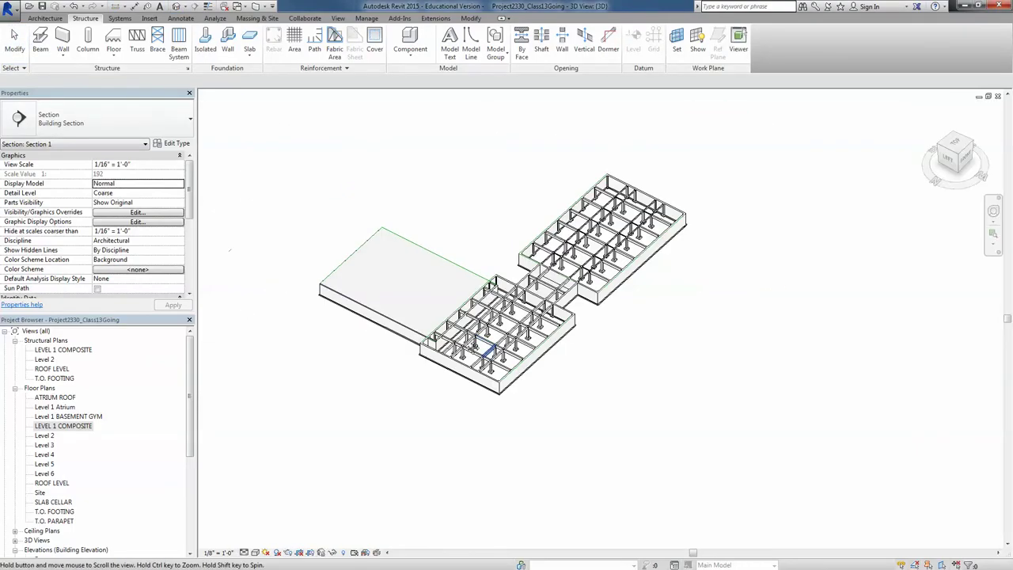
middle_click_drag(488, 352, 467, 352)
scroll(467, 353, "up", 2)
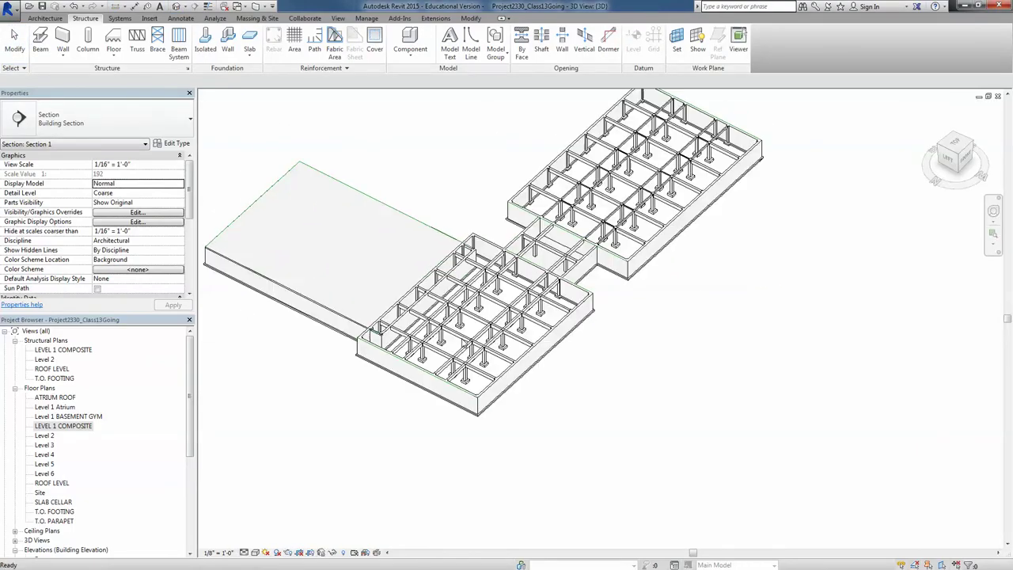
left_click(114, 51)
left_click(144, 83)
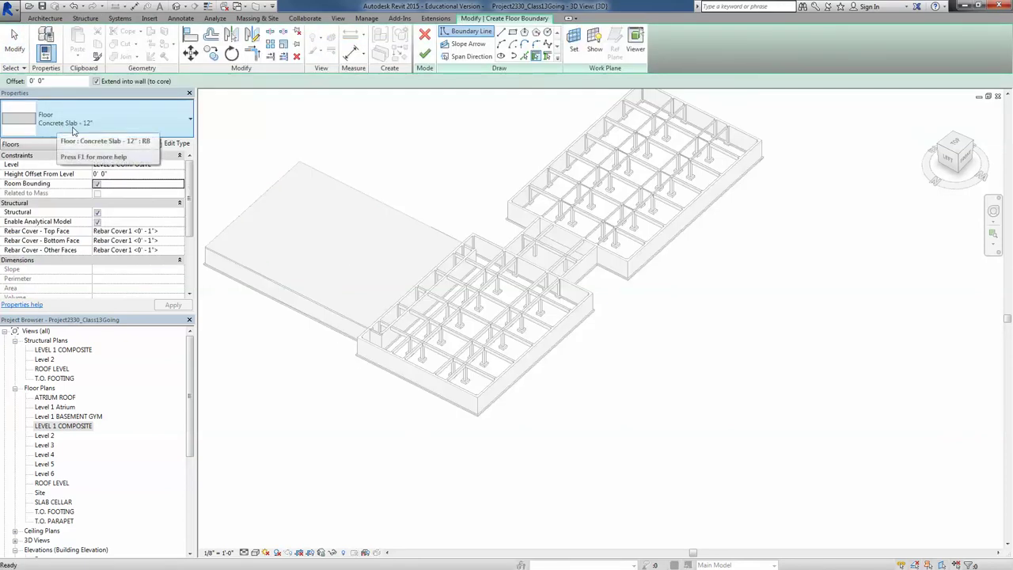
left_click(514, 36)
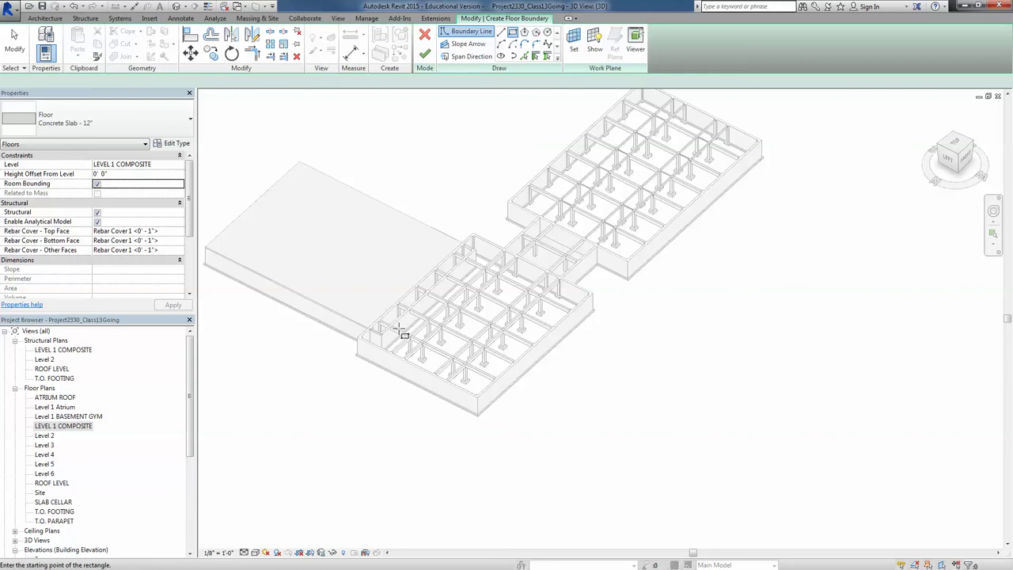
scroll(370, 342, "up", 5)
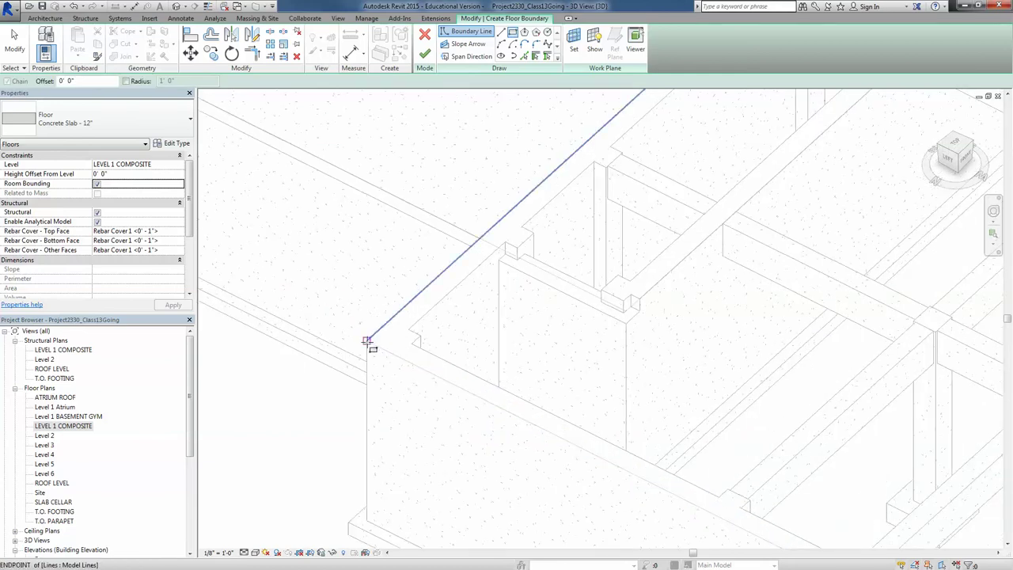
left_click(366, 341)
scroll(597, 322, "down", 5)
middle_click_drag(544, 344, 357, 374)
scroll(807, 289, "up", 4)
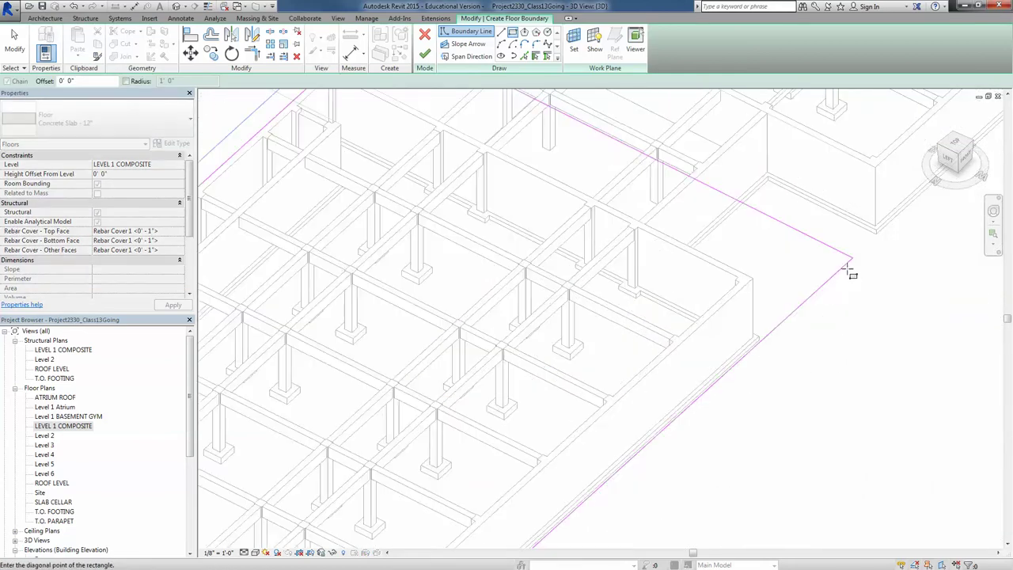
left_click(706, 282)
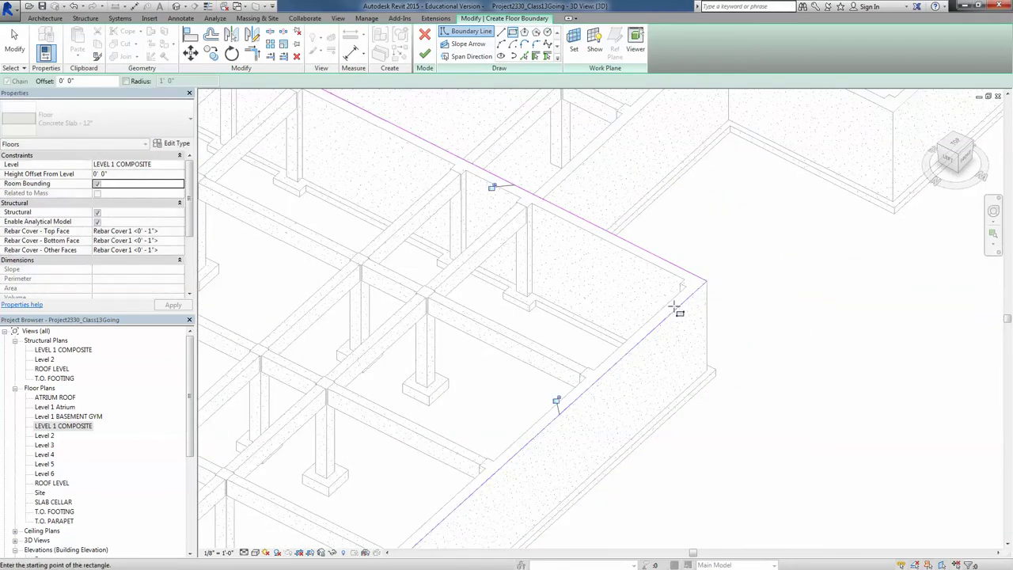
Finish the atrium slab sketch, attach the walls reaching its level to the slab's bottom, and deselect the slab.
scroll(659, 256, "down", 3)
left_click(425, 54)
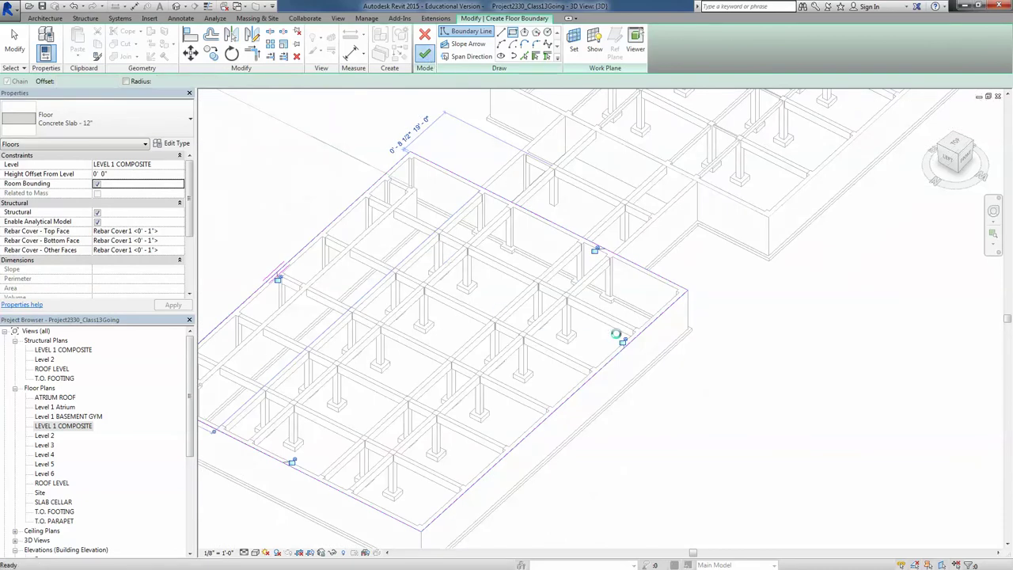
scroll(621, 340, "down", 5)
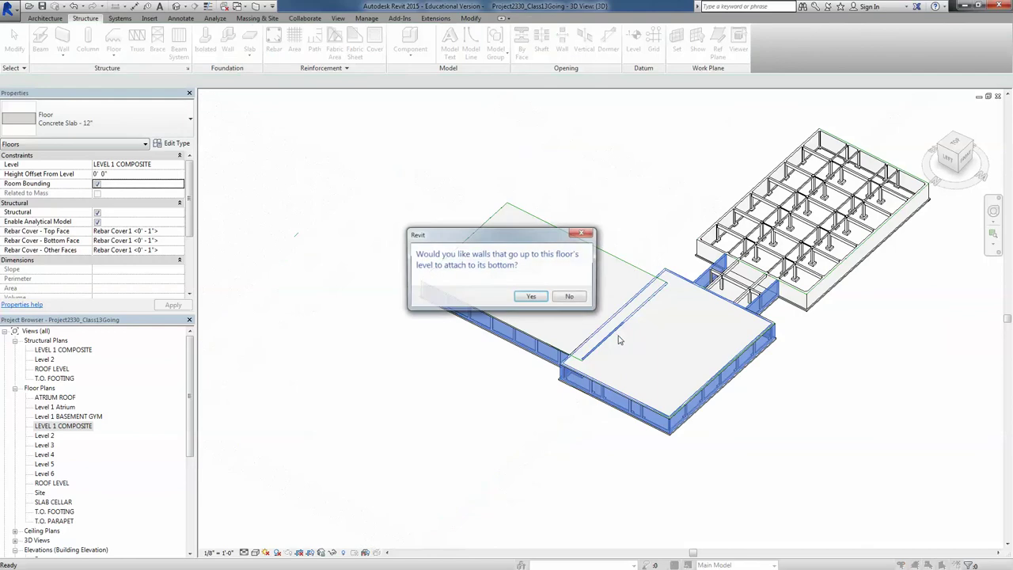
left_click(531, 298)
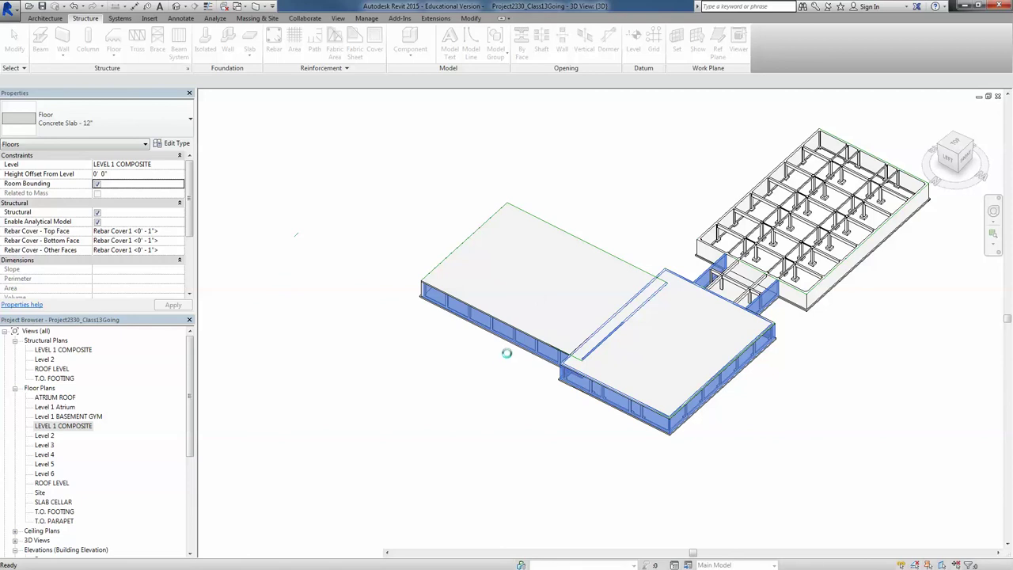
left_click(454, 326)
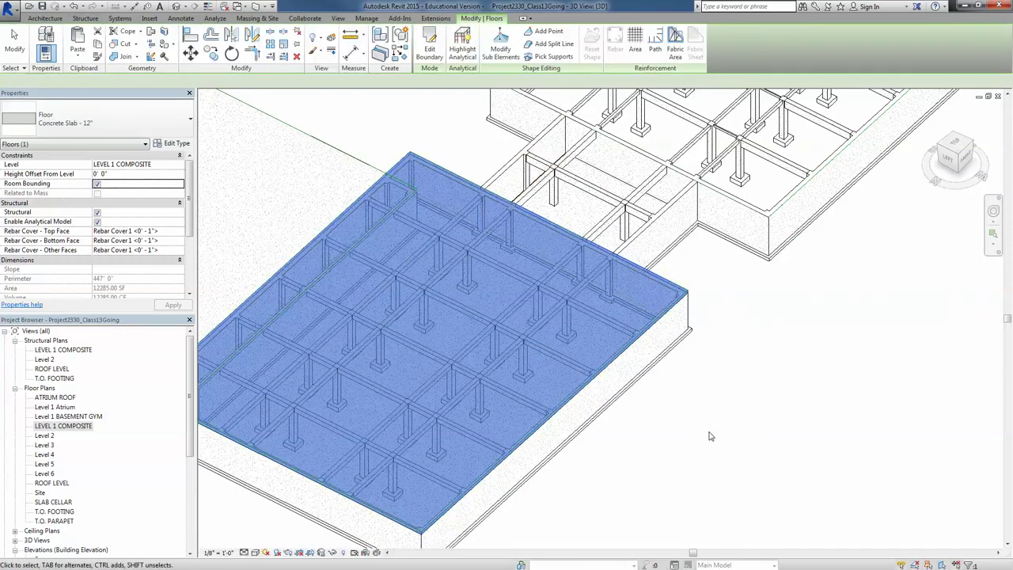
left_click(680, 400)
scroll(678, 400, "down", 3)
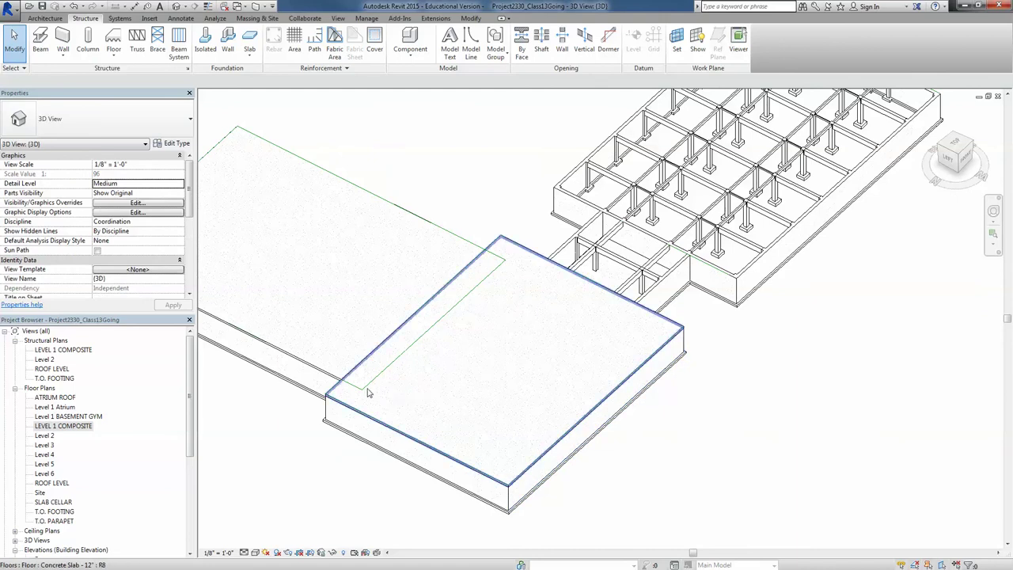
Hide the Lines category in the 3D view, using the model line that crosses the atrium slab.
scroll(490, 381, "down", 1)
middle_click_drag(490, 381, 563, 374)
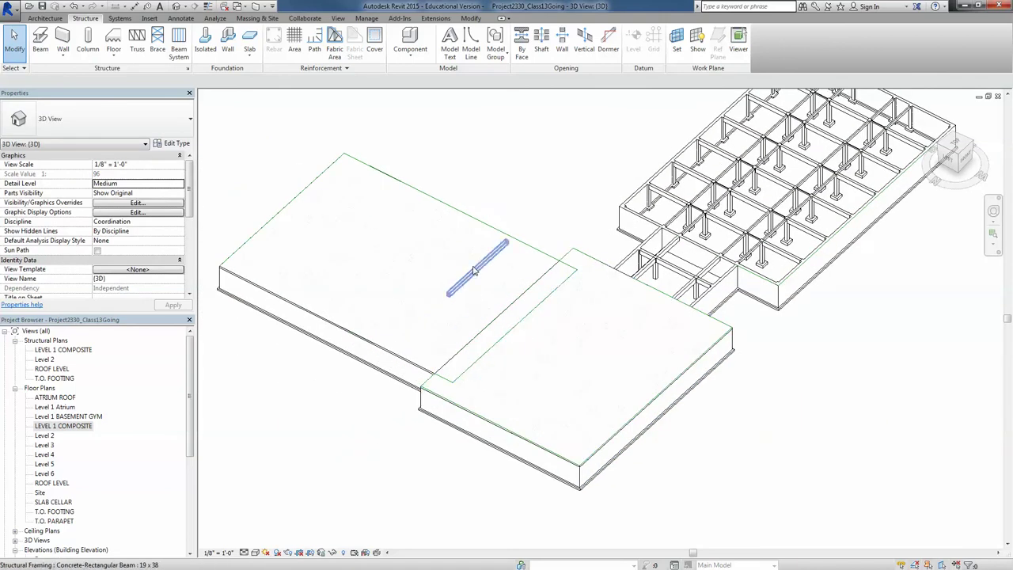
left_click(486, 358)
right_click(487, 357)
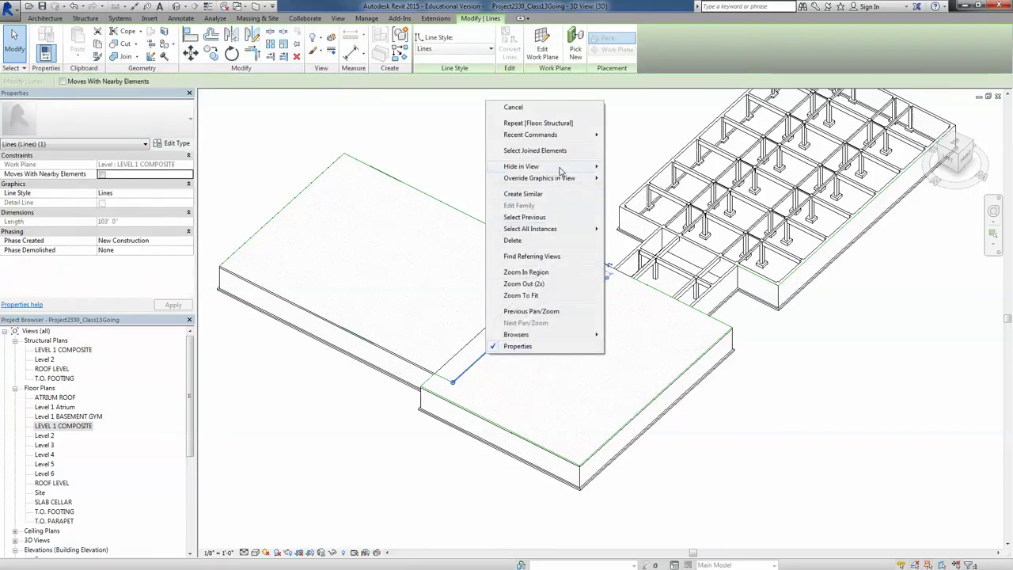
mouse_move(561, 168)
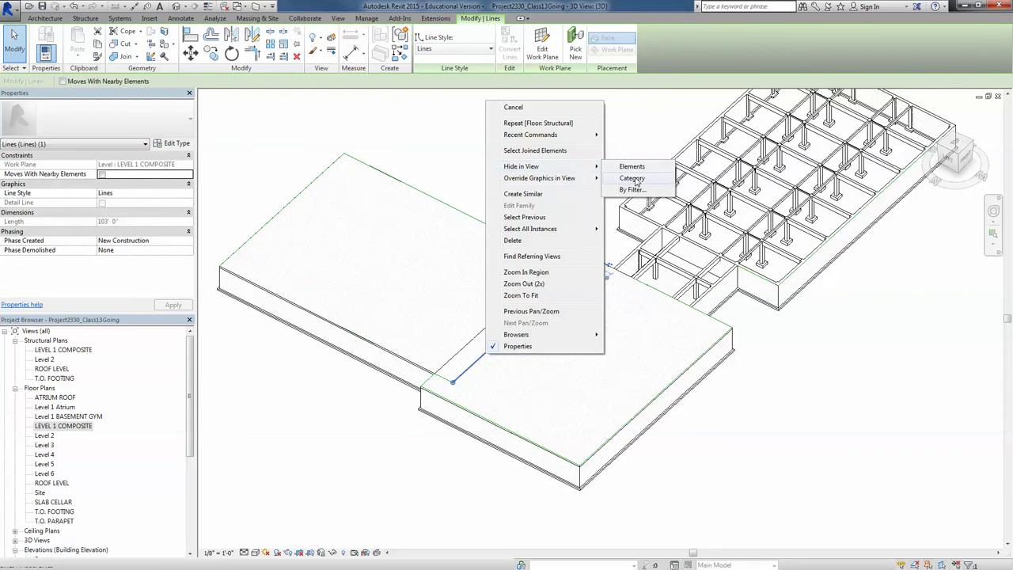
left_click(633, 178)
scroll(558, 223, "down", 3)
middle_click_drag(605, 292, 520, 330)
scroll(601, 254, "up", 2)
middle_click_drag(613, 255, 560, 276)
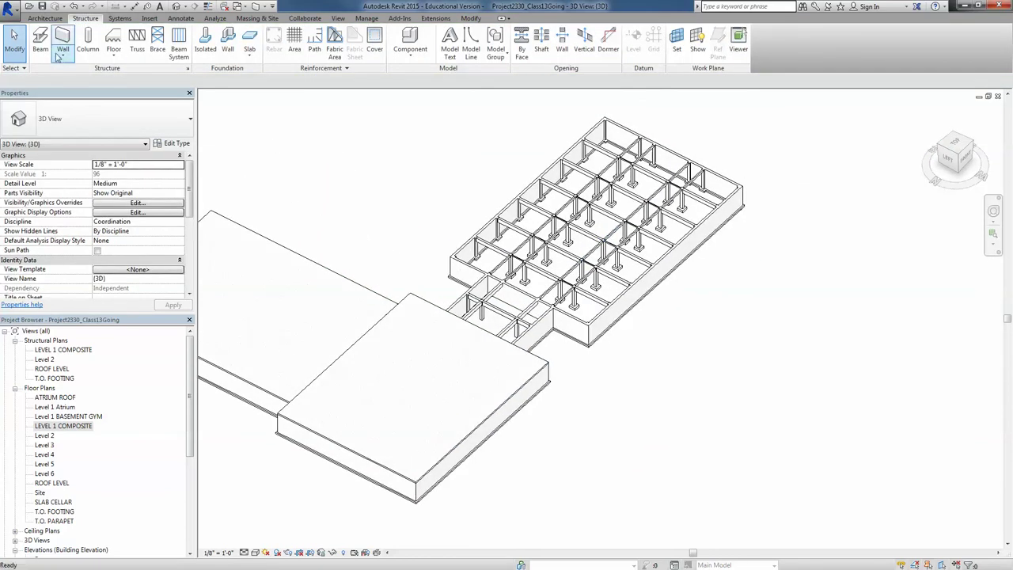
Sketch a rectangular Concrete Slab - 12" structural floor boundary over the connecting link between the atrium and the far wing, snapped to opposite foundation wall corners.
left_click(113, 57)
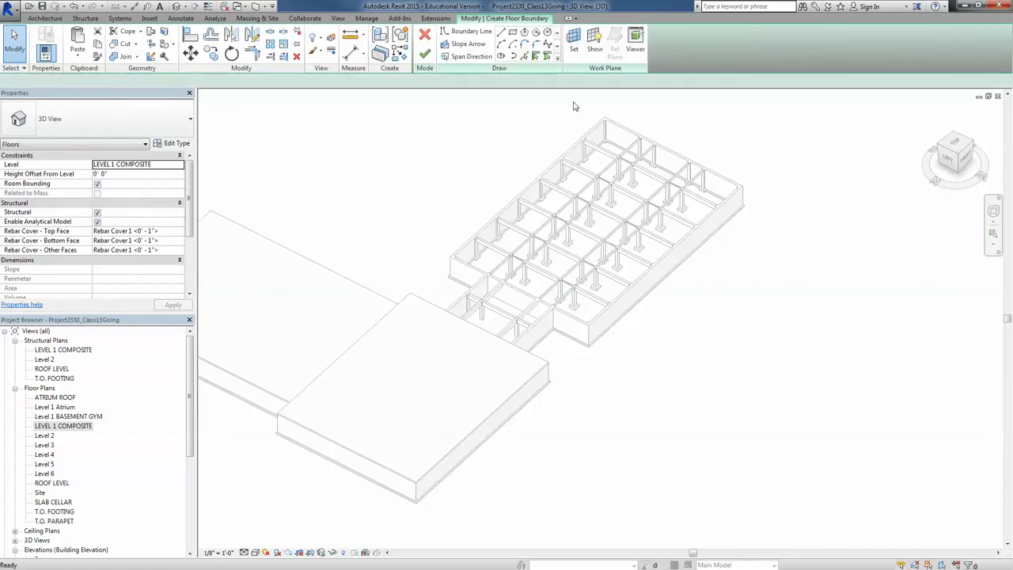
scroll(490, 272, "up", 5)
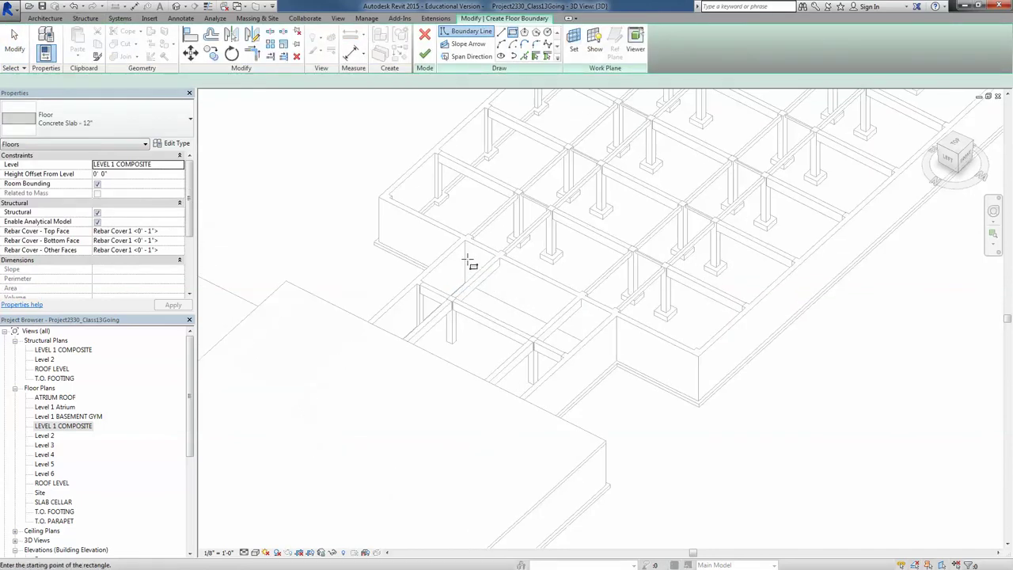
middle_click_drag(459, 233, 582, 229, "shift")
middle_click_drag(642, 127, 565, 310)
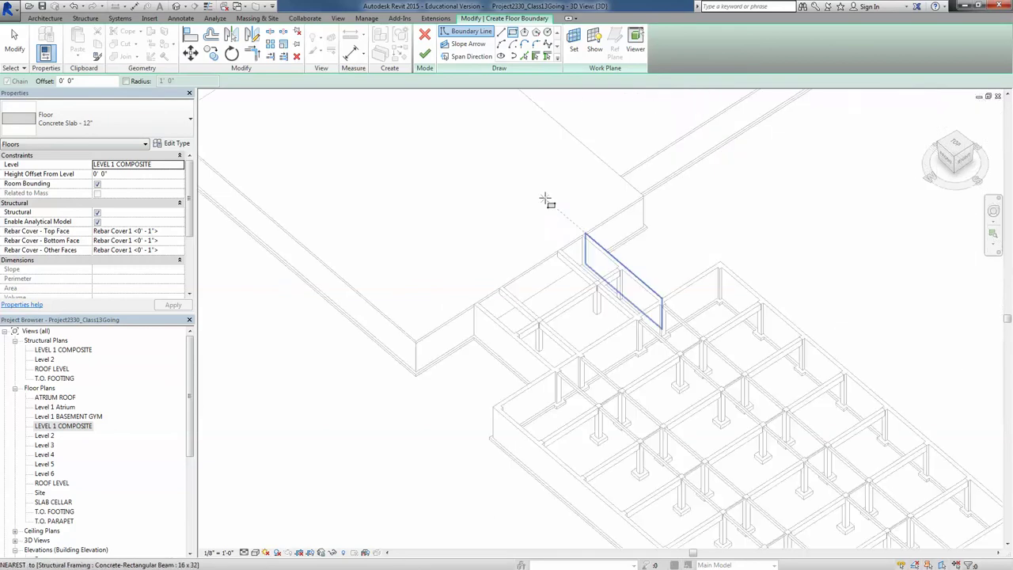
middle_click_drag(584, 235, 568, 371)
scroll(569, 372, "up", 6)
left_click(578, 332)
scroll(578, 330, "down", 6)
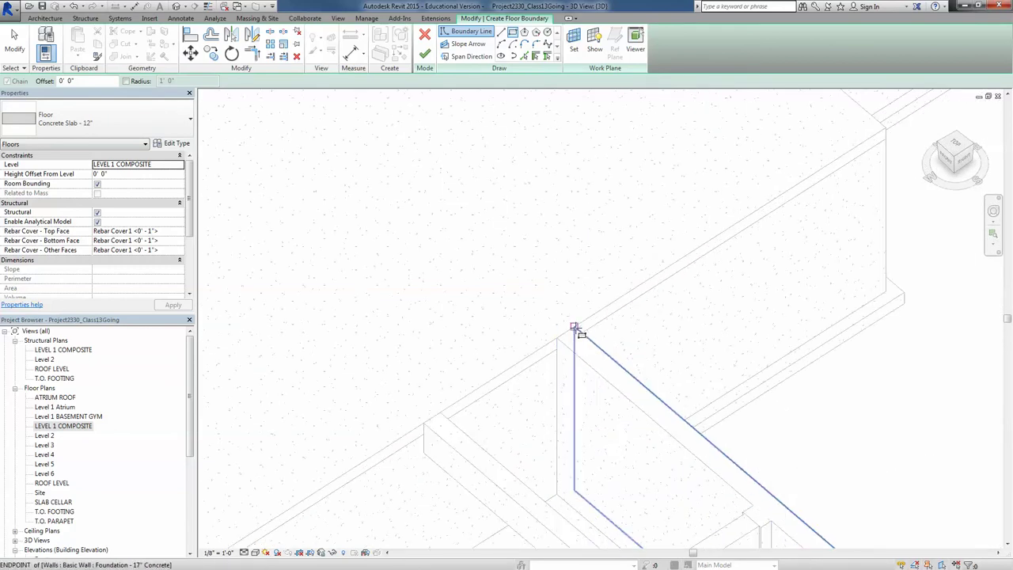
scroll(553, 360, "up", 5)
scroll(538, 358, "up", 2)
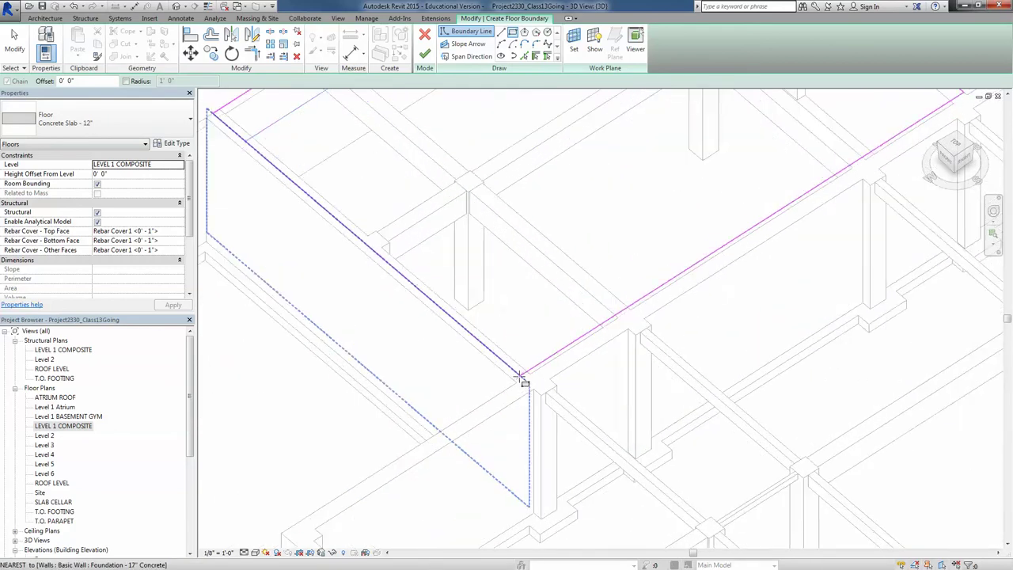
left_click(519, 382)
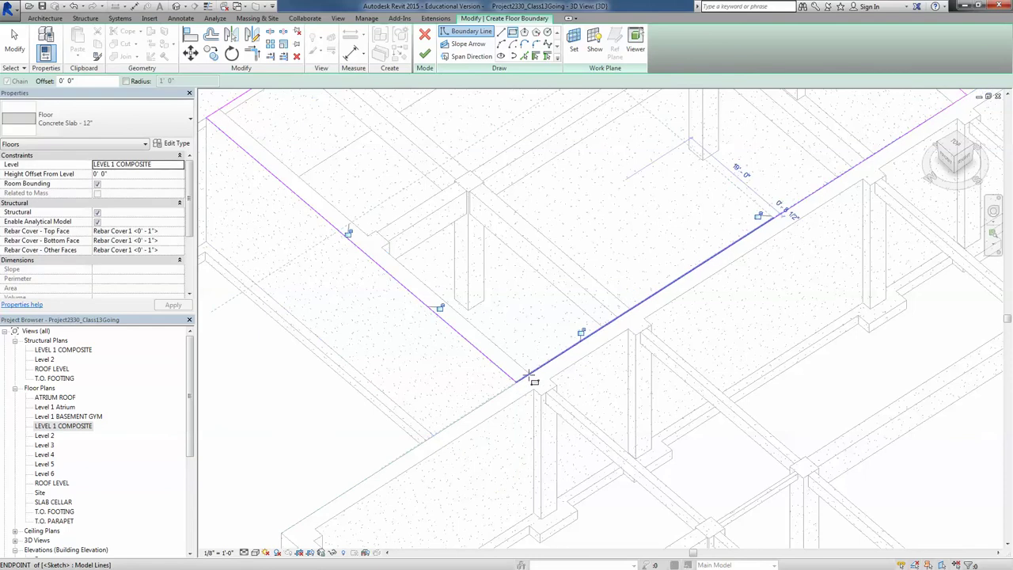
Finish the connecting link's slab, attach the walls to its bottom, and detach the walls that miss their targets.
scroll(521, 378, "down", 5)
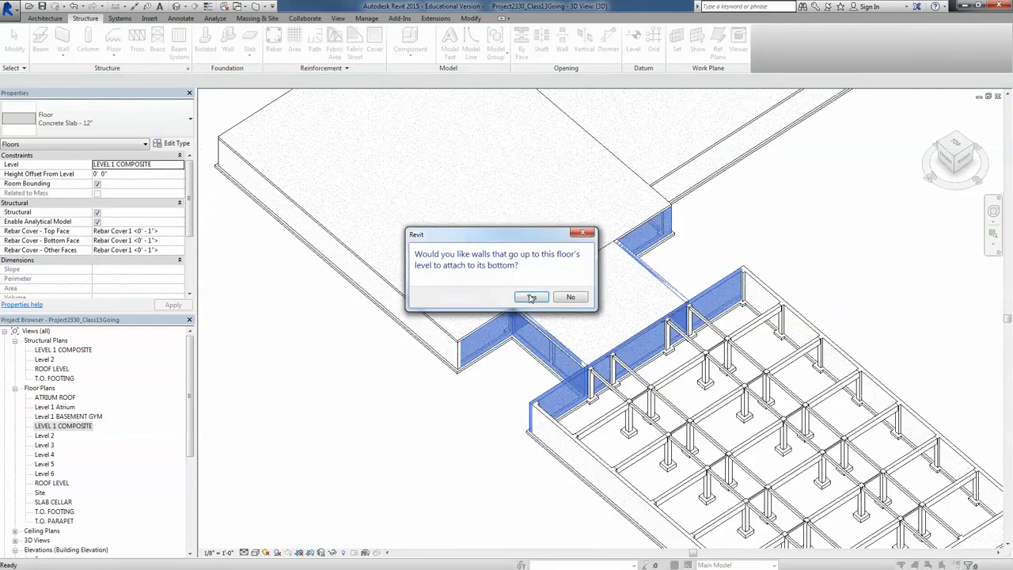
left_click(532, 298)
left_click(531, 297)
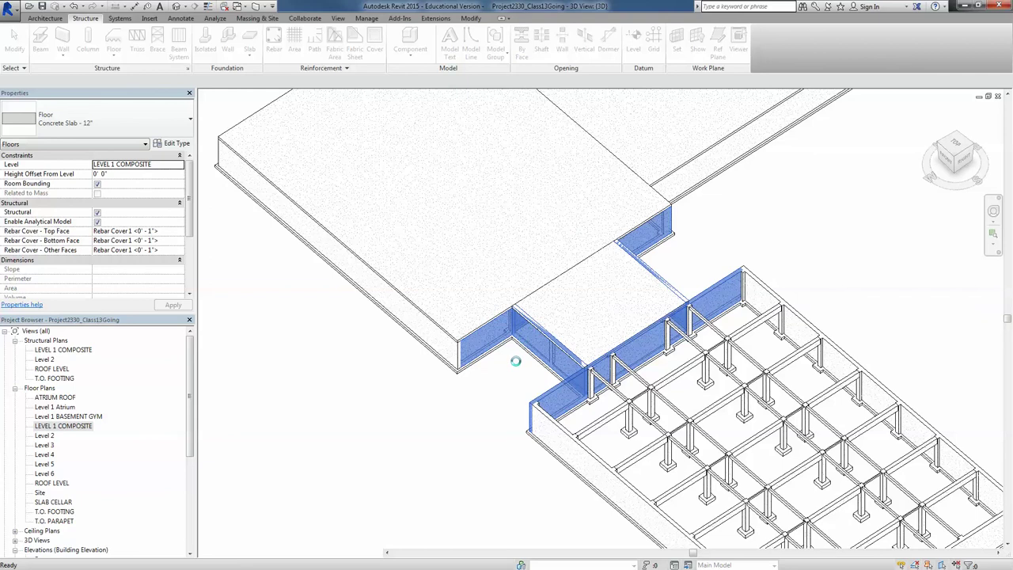
scroll(495, 390, "up", 2)
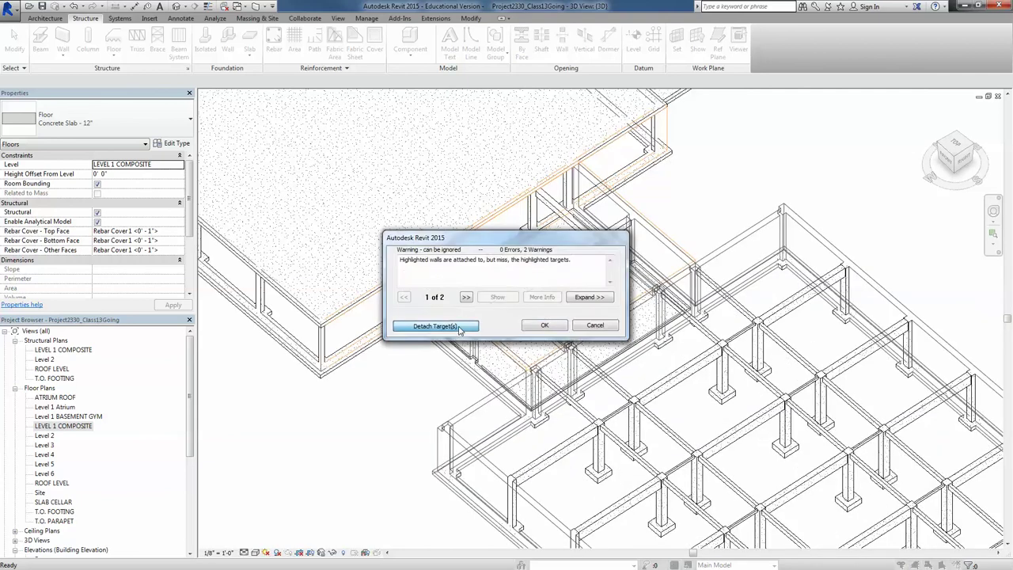
left_click(373, 327)
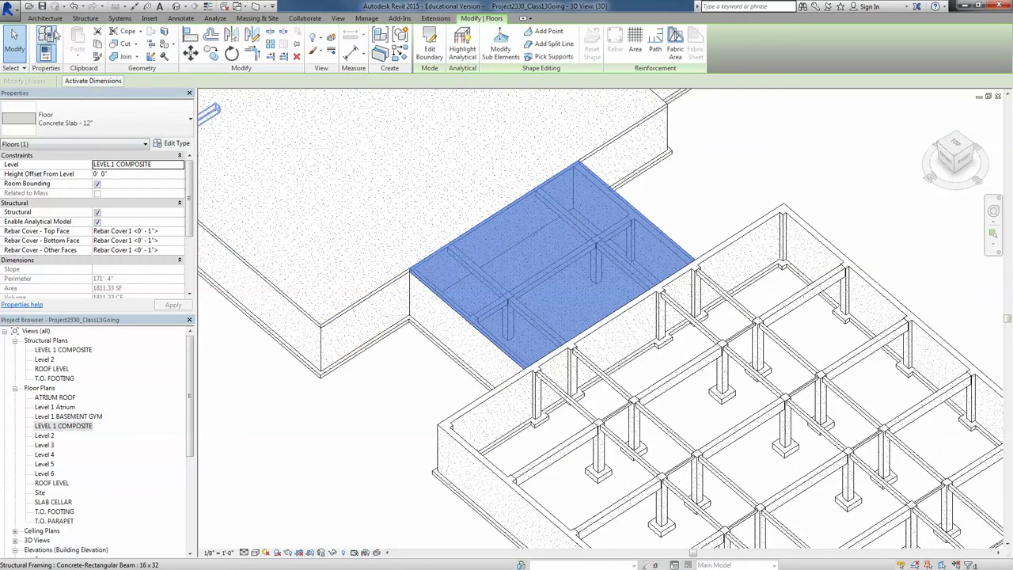
Sketch a rectangular Concrete Slab - 12" structural floor boundary over the remaining open wing, snapped to its opposite outer foundation corners.
left_click(87, 18)
left_click(111, 57)
left_click(144, 81)
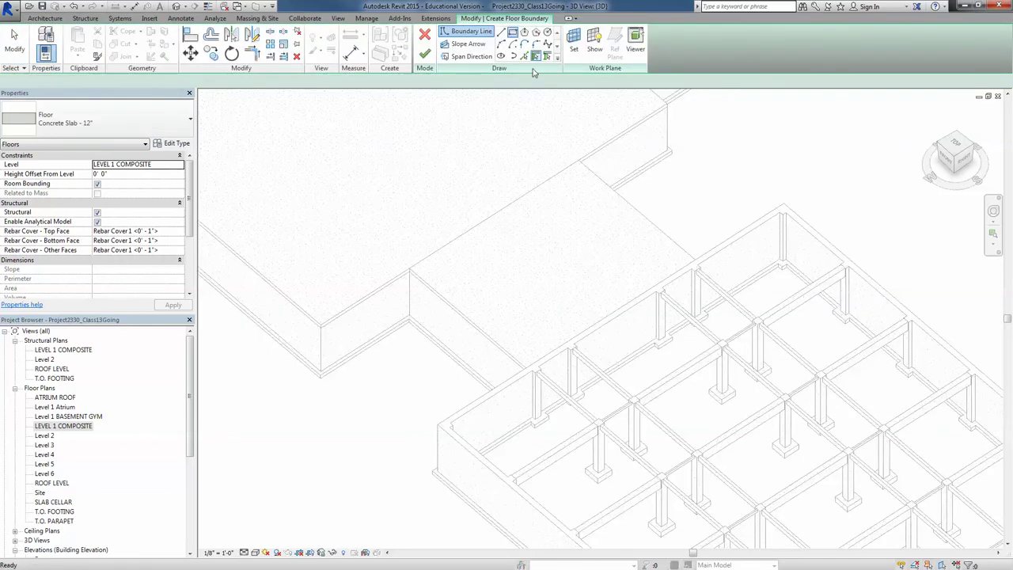
key("Tab")
left_click(795, 213)
scroll(761, 388, "down", 4)
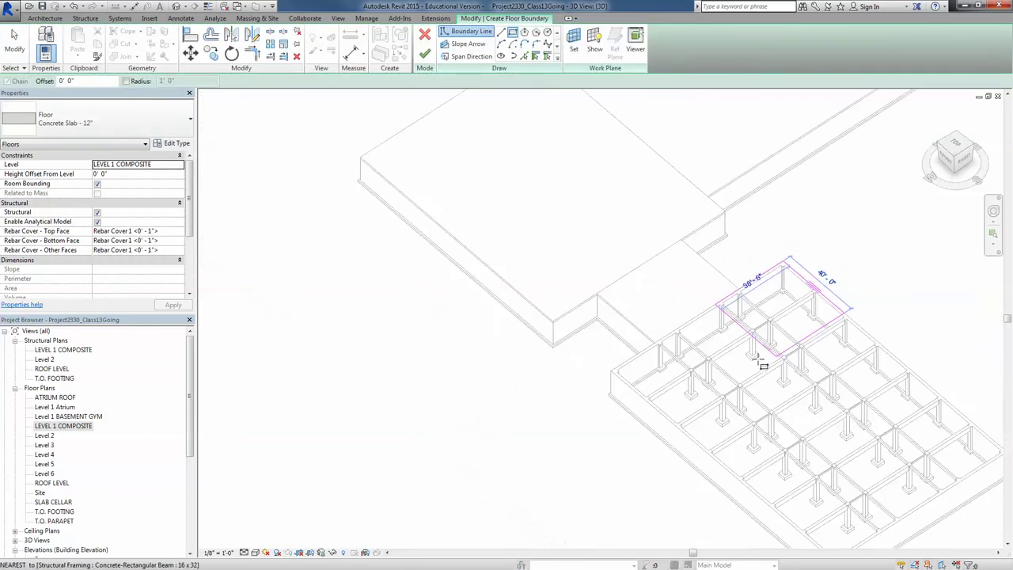
scroll(761, 387, "up", 6)
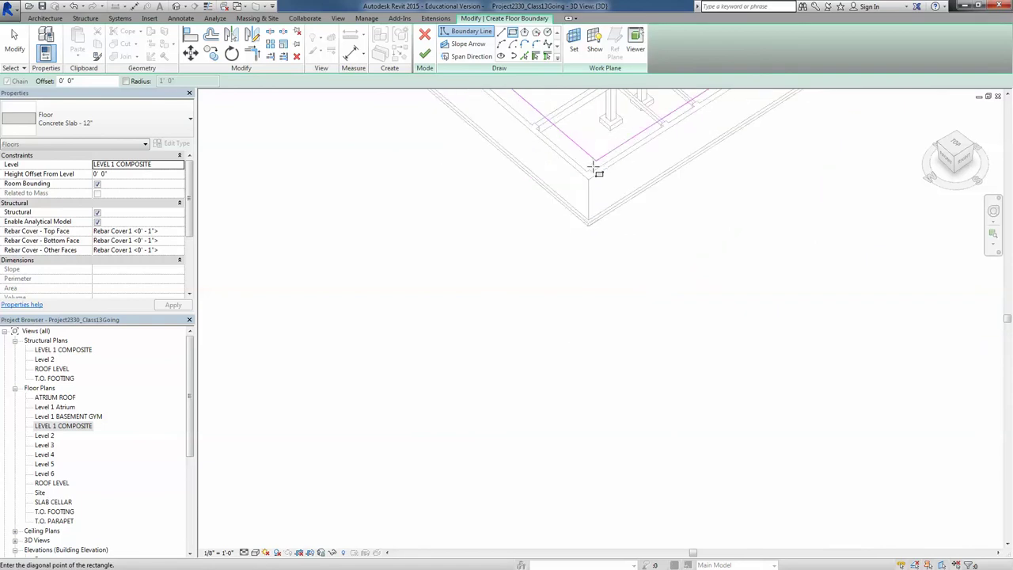
left_click(588, 186)
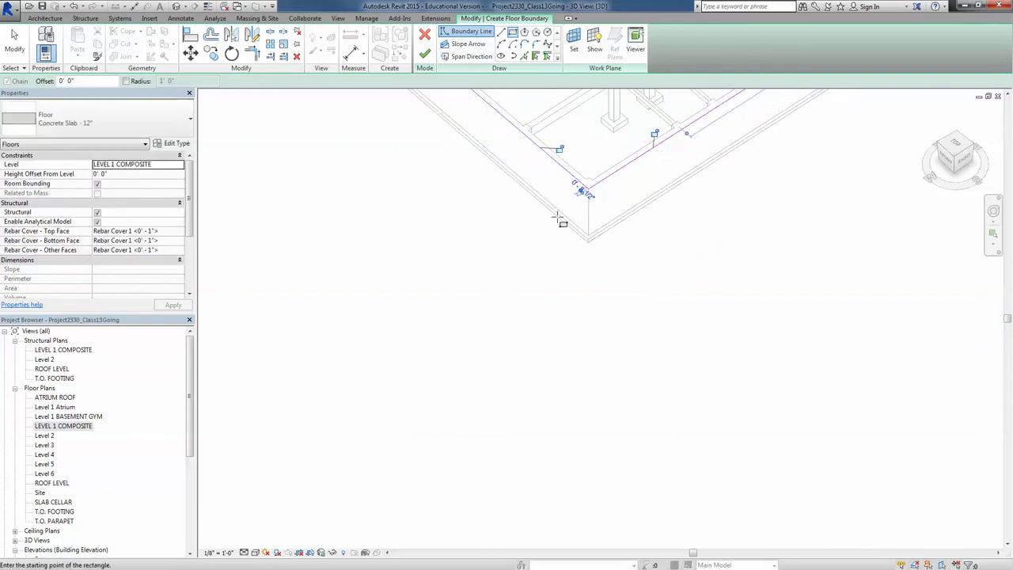
Finish the remaining wing's slab and try to attach the walls to its bottom, unjoining the conflicting elements.
left_click(425, 54)
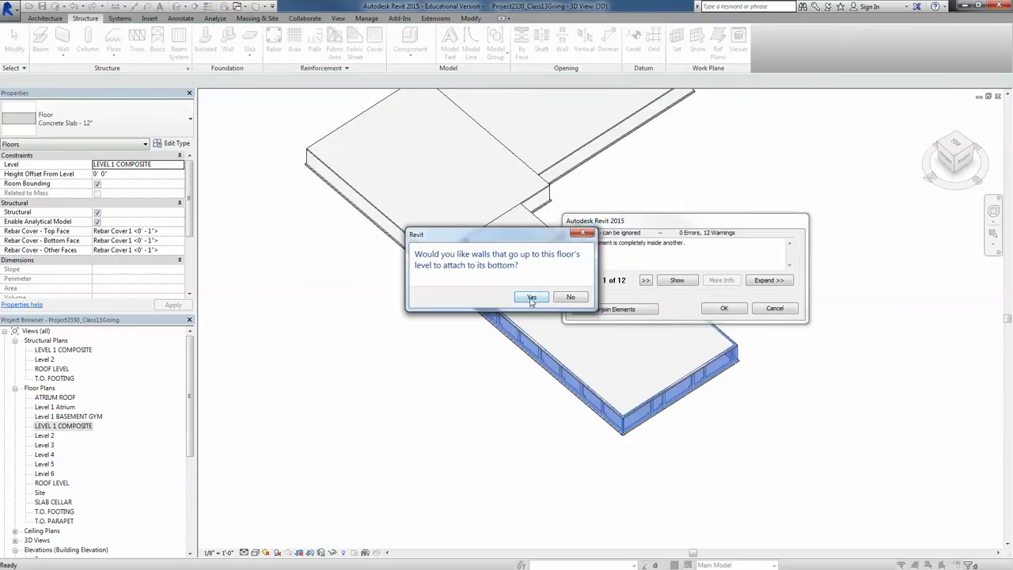
left_click(532, 299)
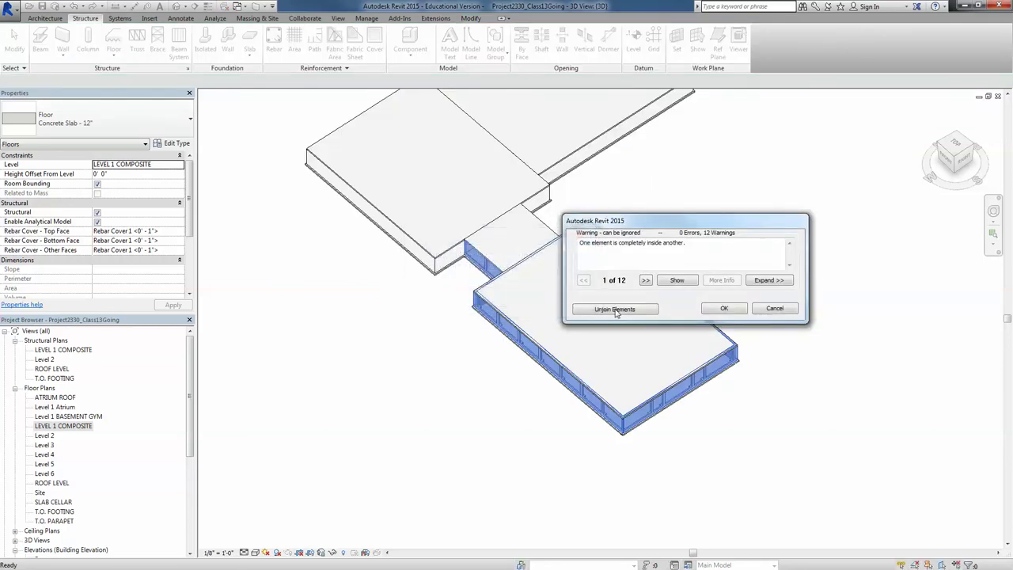
left_click(617, 310)
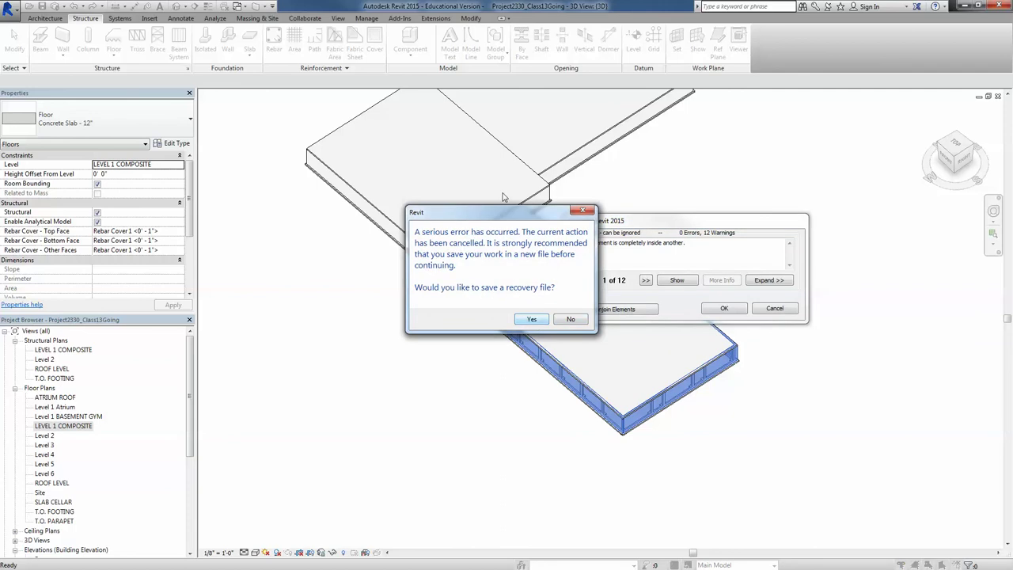
Save a recovery copy of the project to the Desktop as Project2330_Class13Going(Recovery).rvt.
left_click_drag(504, 218, 431, 156)
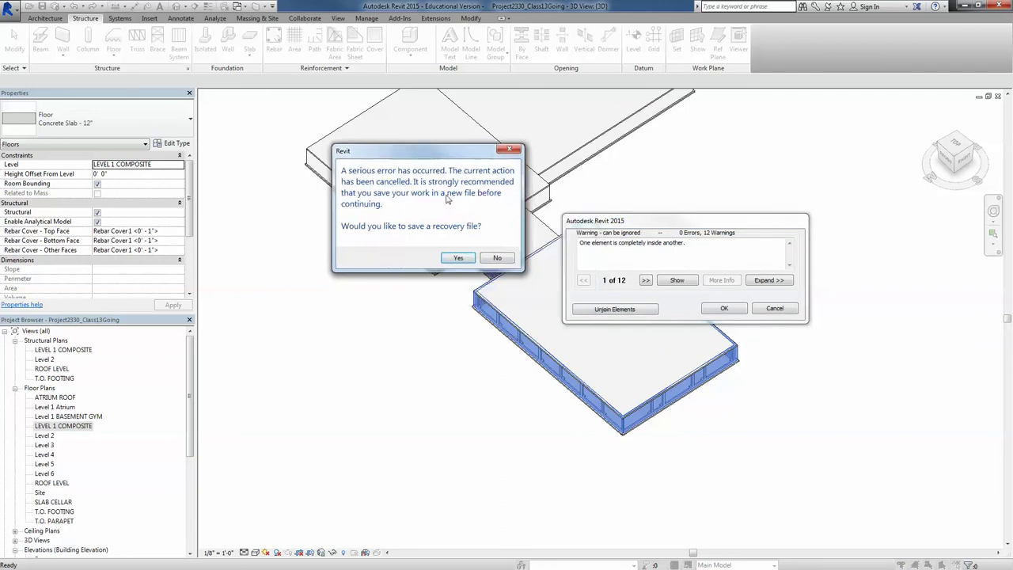
left_click(460, 261)
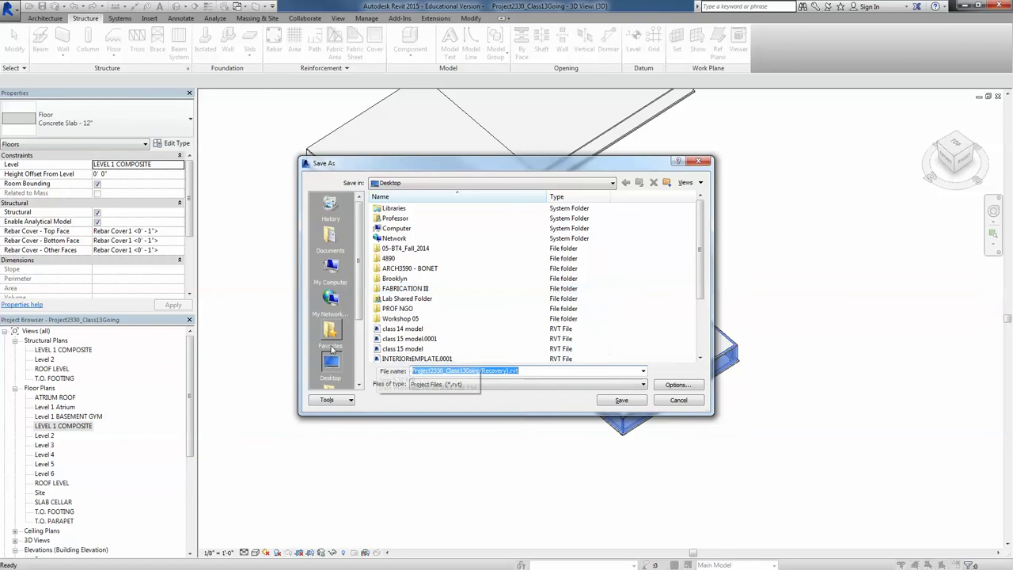
left_click(630, 401)
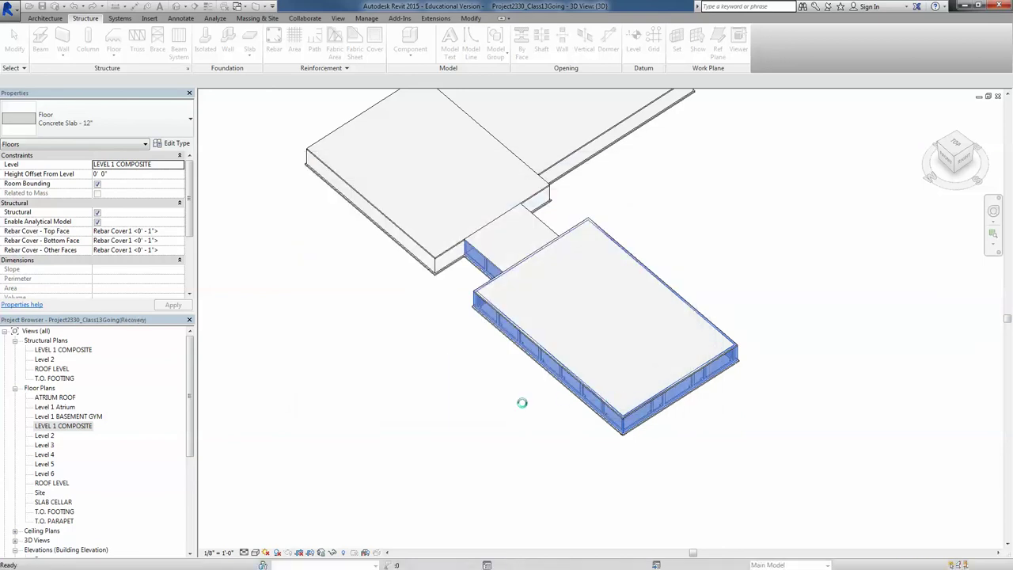
Attach the tops of the remaining wing's chain of perimeter foundation walls to its 12" concrete slab.
middle_click_drag(495, 294, 453, 416)
scroll(453, 415, "down", 1)
left_click(463, 385)
scroll(535, 339, "up", 4)
scroll(489, 360, "up", 3)
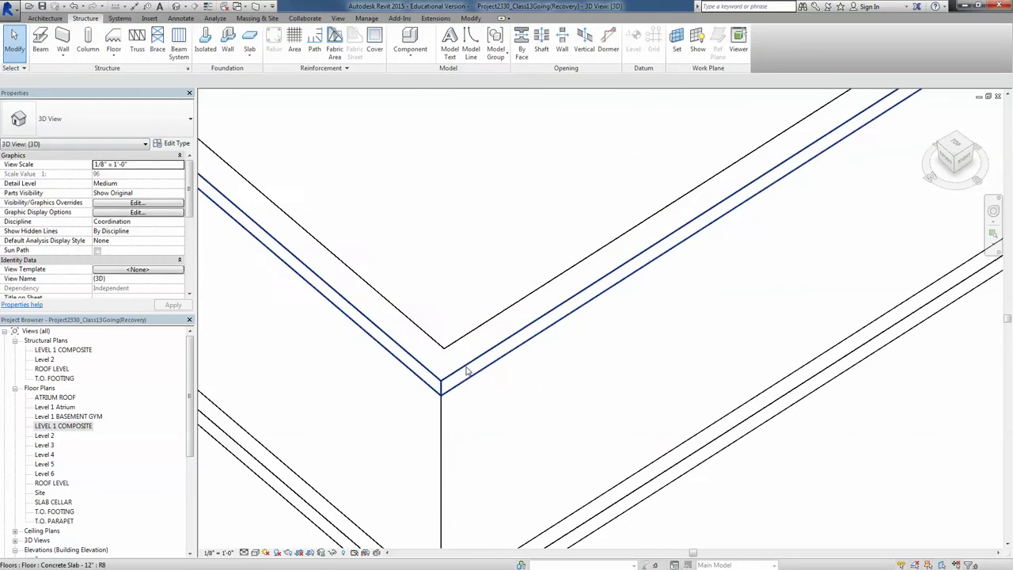
middle_click_drag(448, 383, 445, 412, "shift")
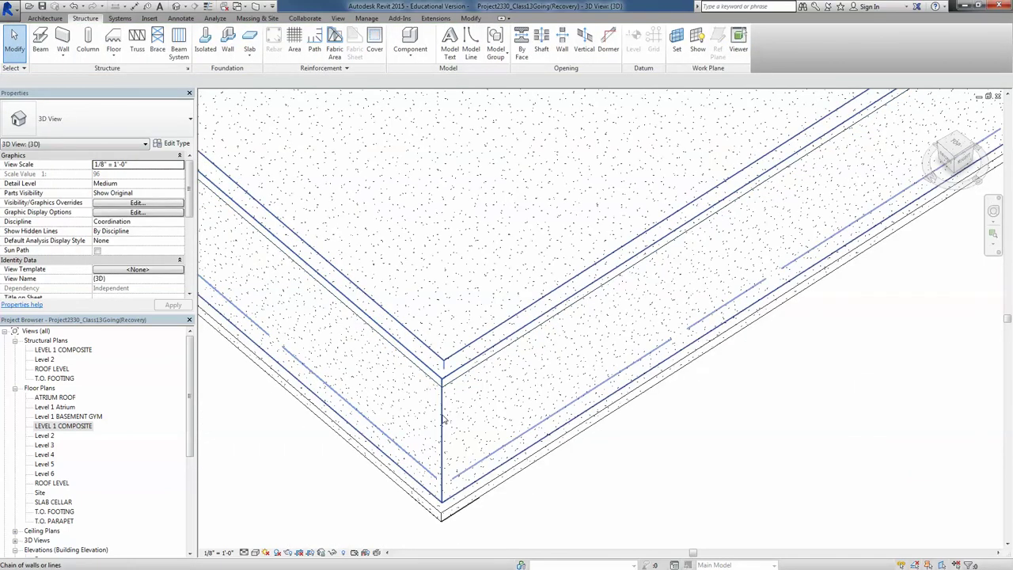
left_click(443, 419)
scroll(475, 364, "down", 6)
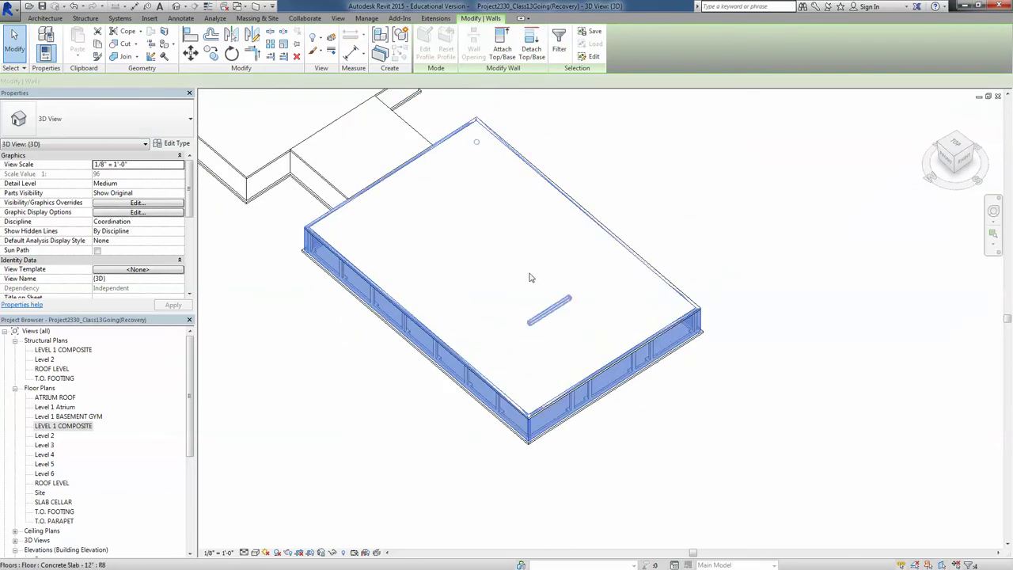
left_click(507, 52)
scroll(527, 415, "up", 5)
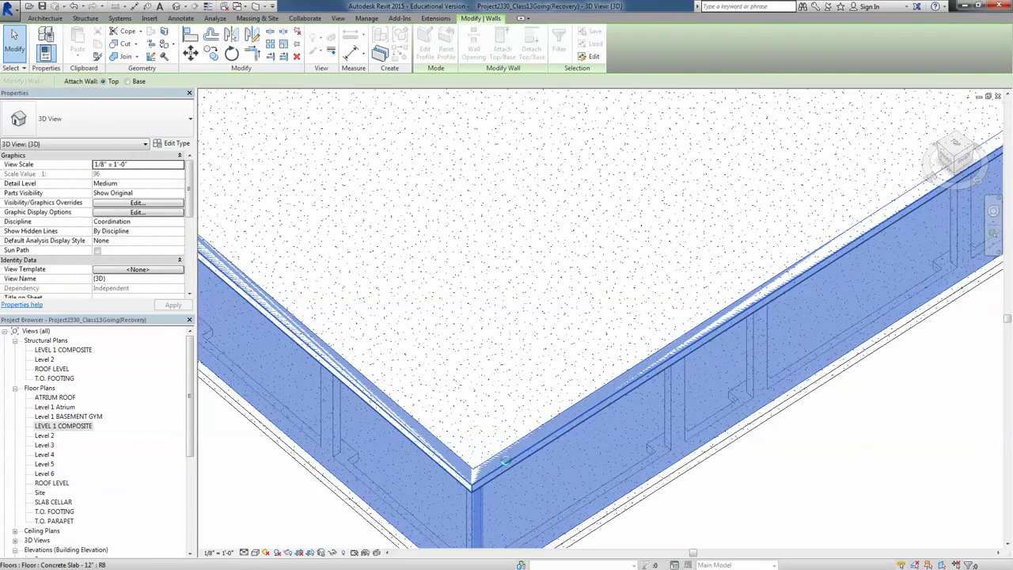
scroll(511, 396, "down", 3)
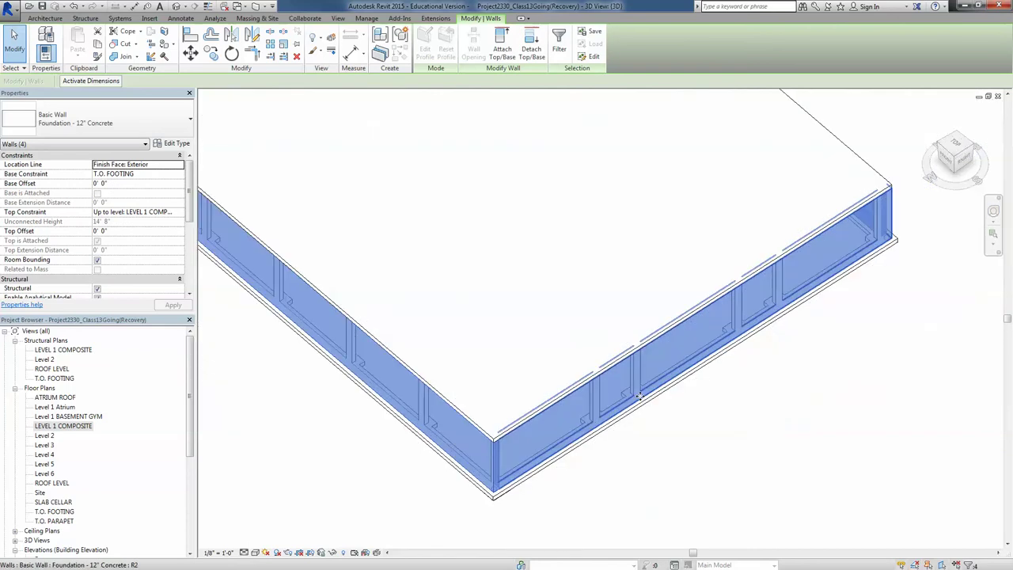
left_click(654, 407)
Examine the concrete beam end at the slab edge between the connecting link and the wing, and review all the slabs in 3D.
scroll(655, 407, "down", 5)
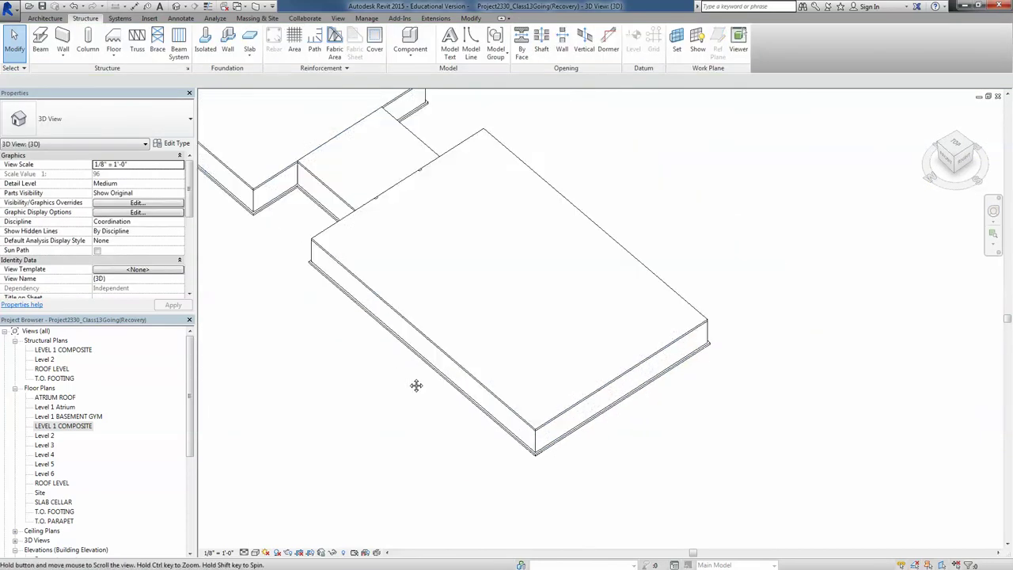
scroll(400, 226, "up", 8)
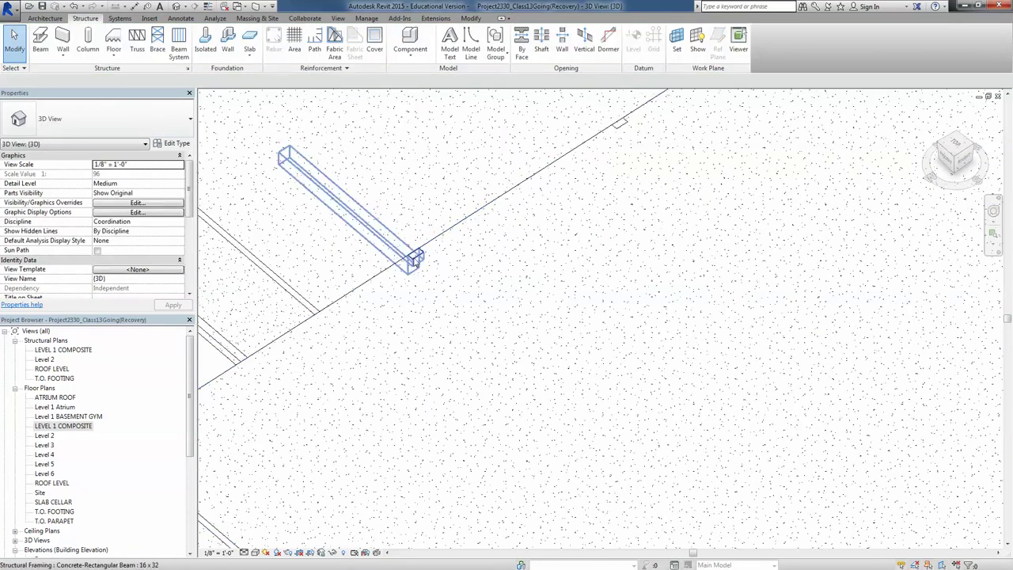
left_click(413, 261)
scroll(422, 253, "up", 5)
scroll(419, 257, "down", 4)
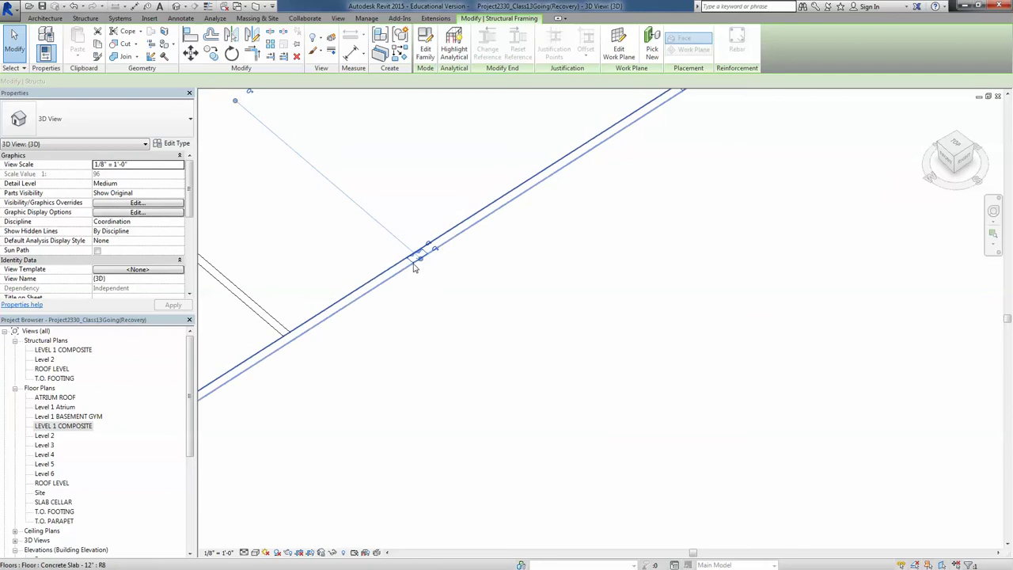
key("Escape")
scroll(412, 277, "down", 6)
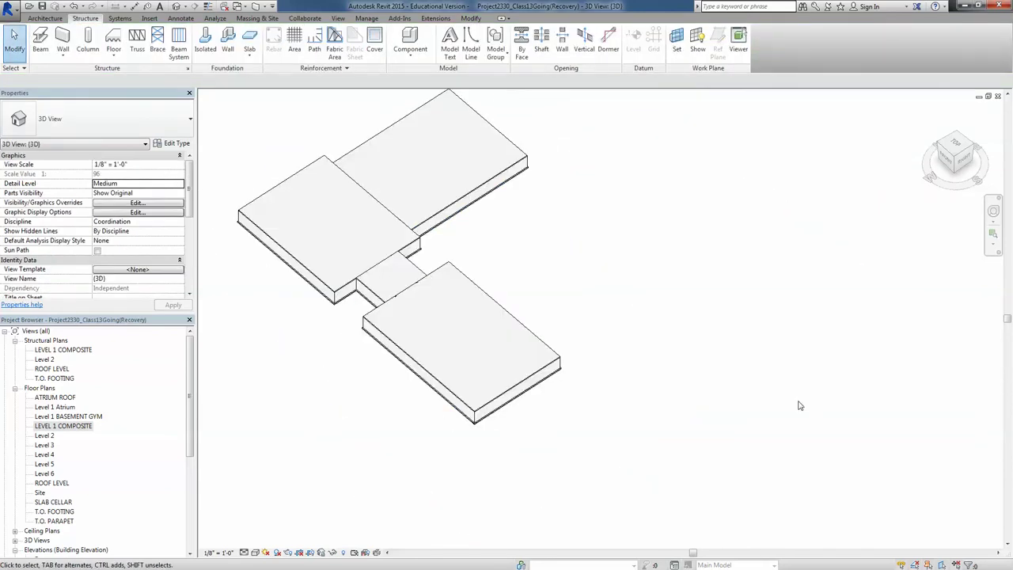
middle_click_drag(667, 329, 717, 371)
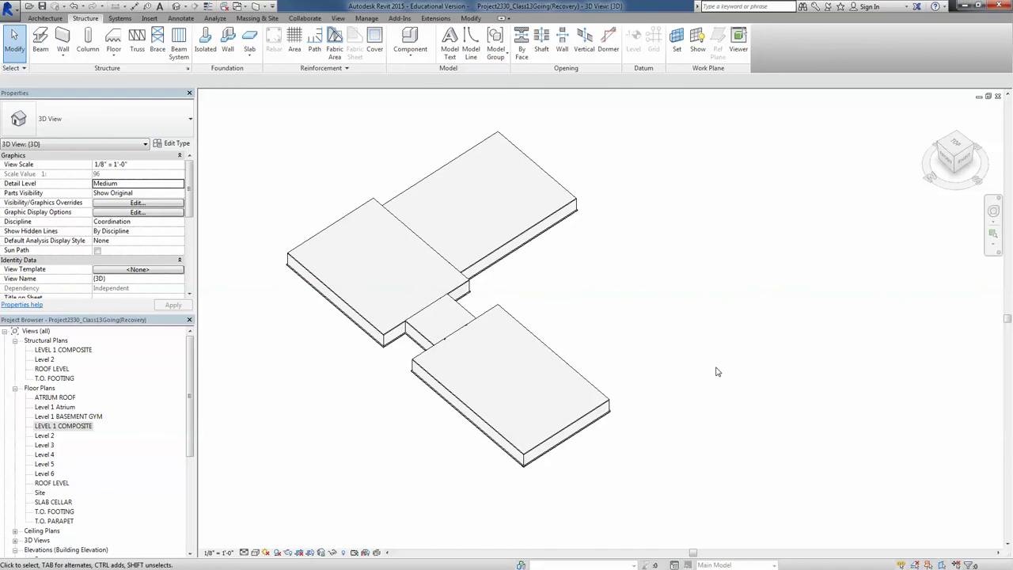